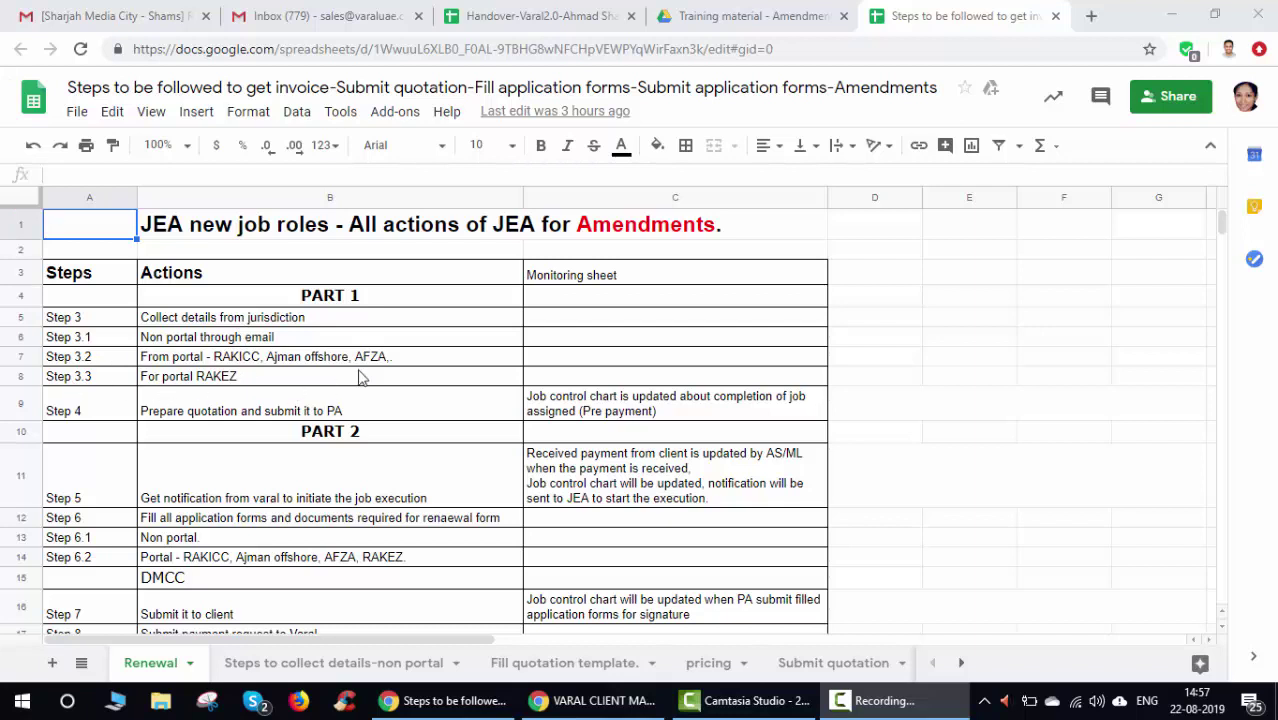
Examine the PART 2 actions on the Renewal sheet, from Step 4 onward, including their monitoring notes.
click(376, 414)
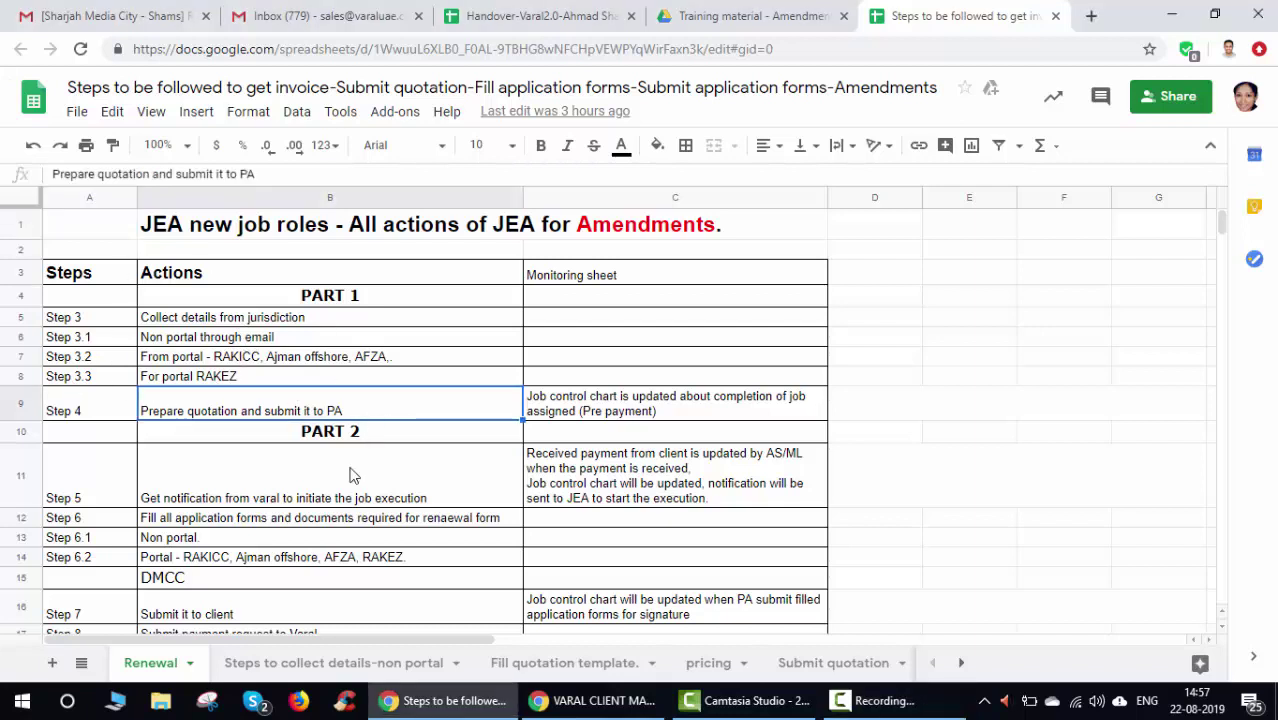
click(357, 473)
click(89, 470)
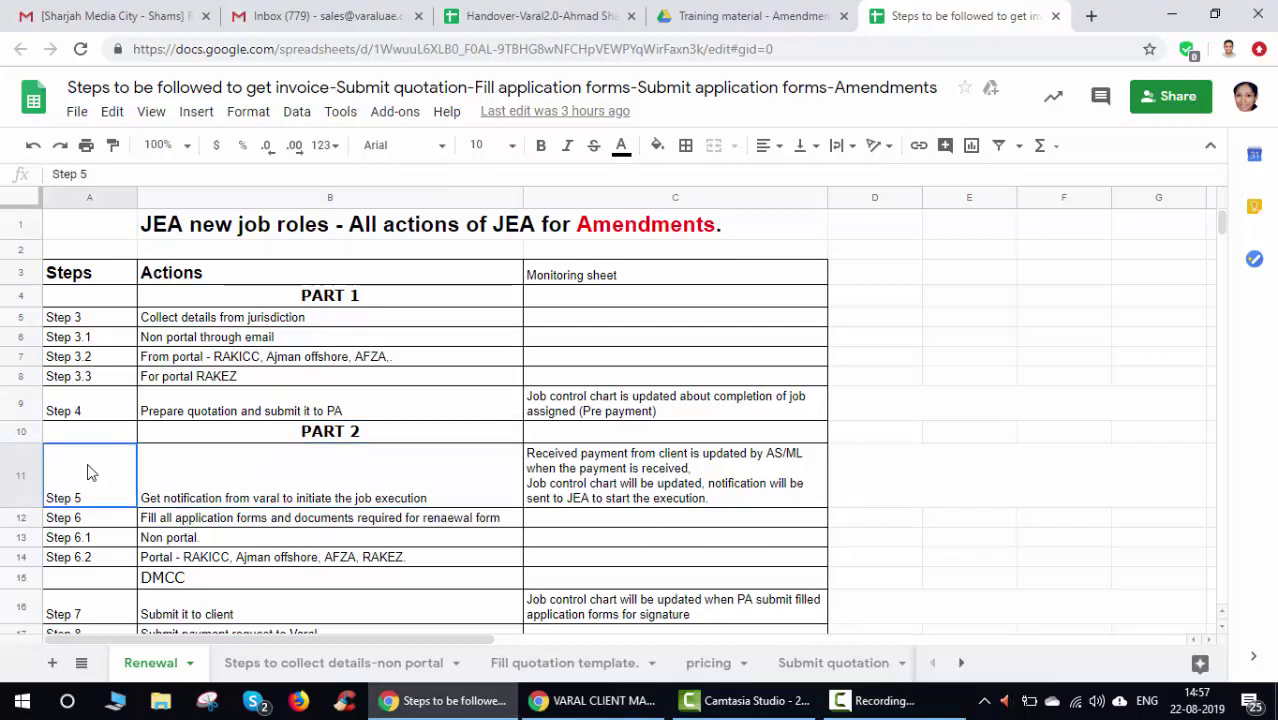
drag(178, 479, 665, 621)
click(870, 550)
scroll(650, 545, up, 2)
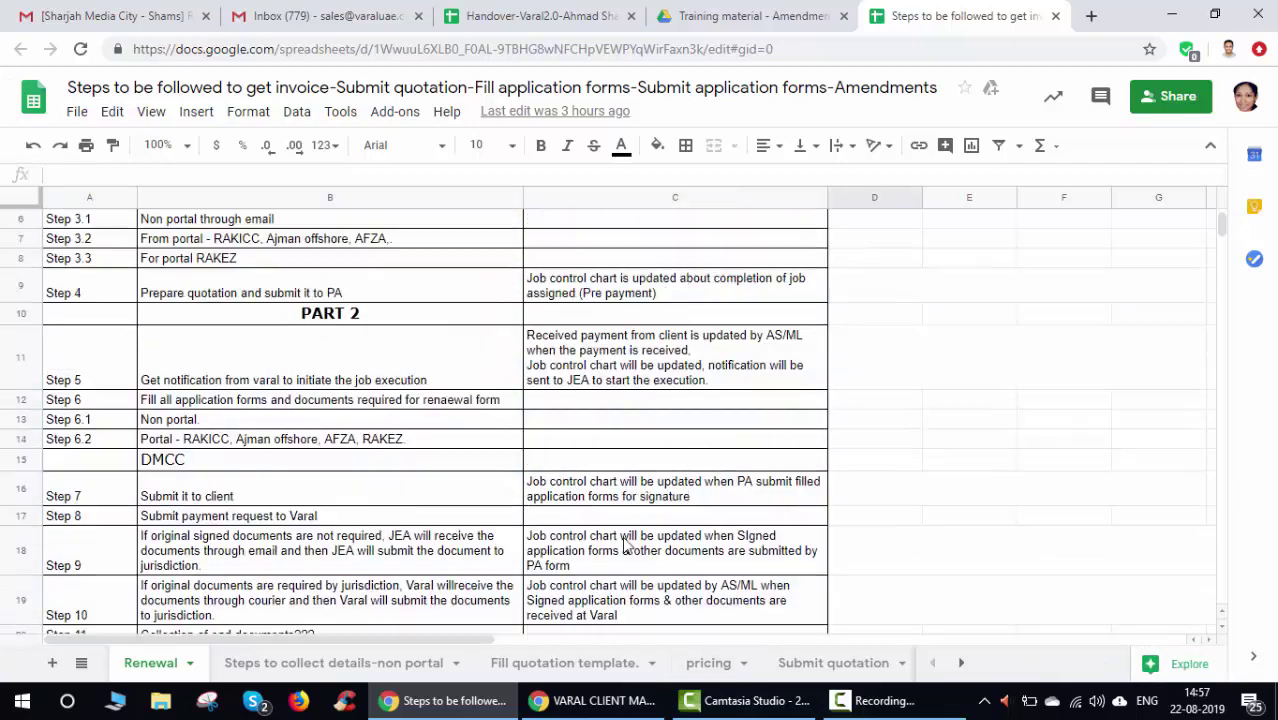
Read through Steps 5 to 7 of PART 2, covering the job notification, application forms, portal types and client submission.
click(115, 358)
click(248, 358)
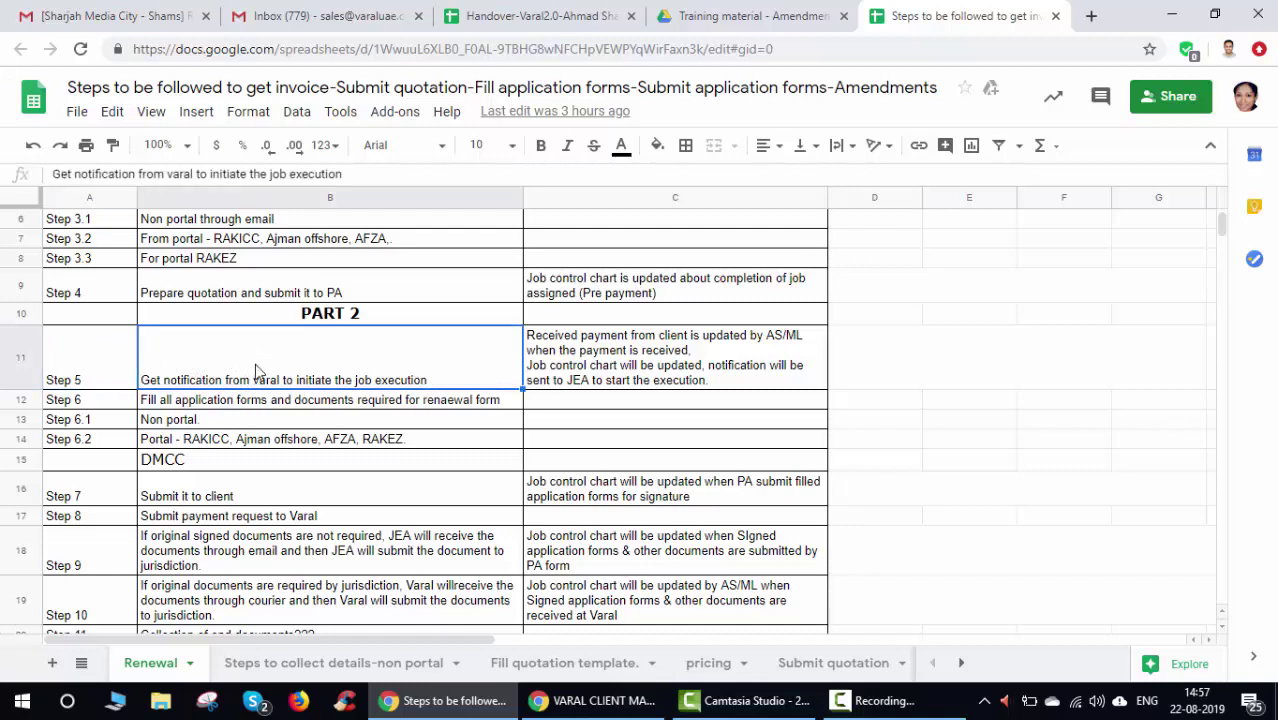
click(231, 404)
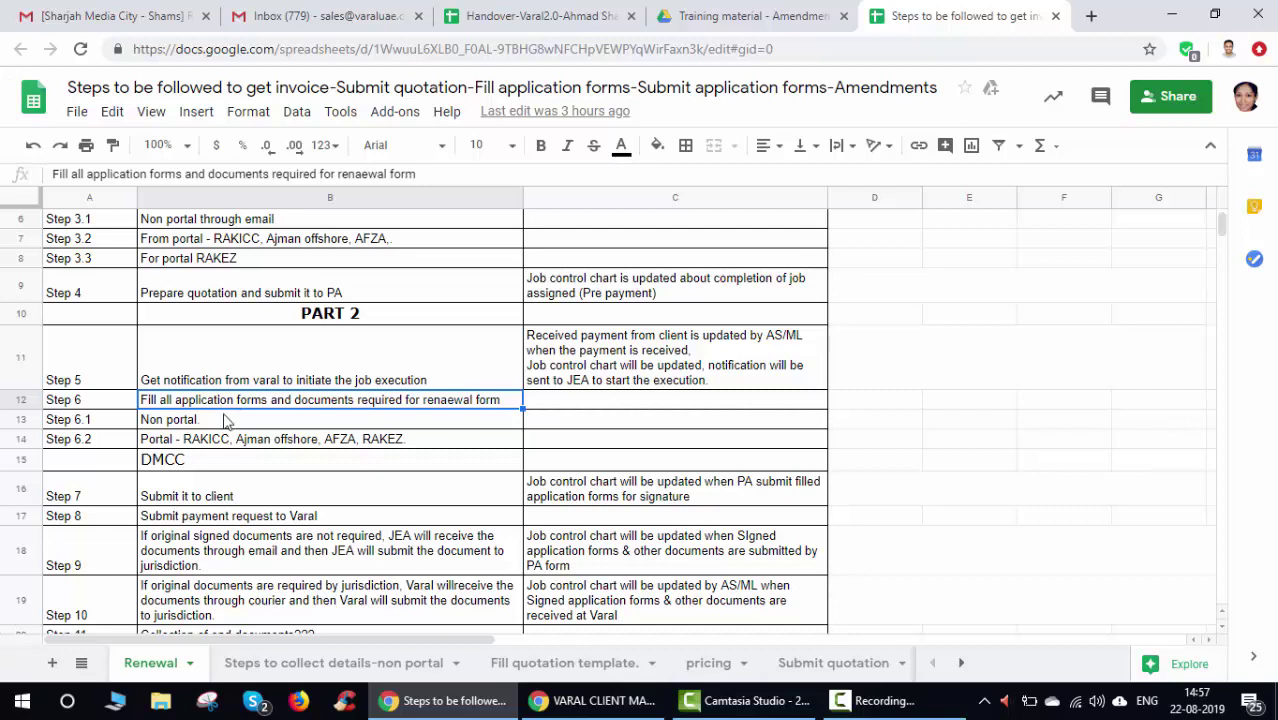
key(Down)
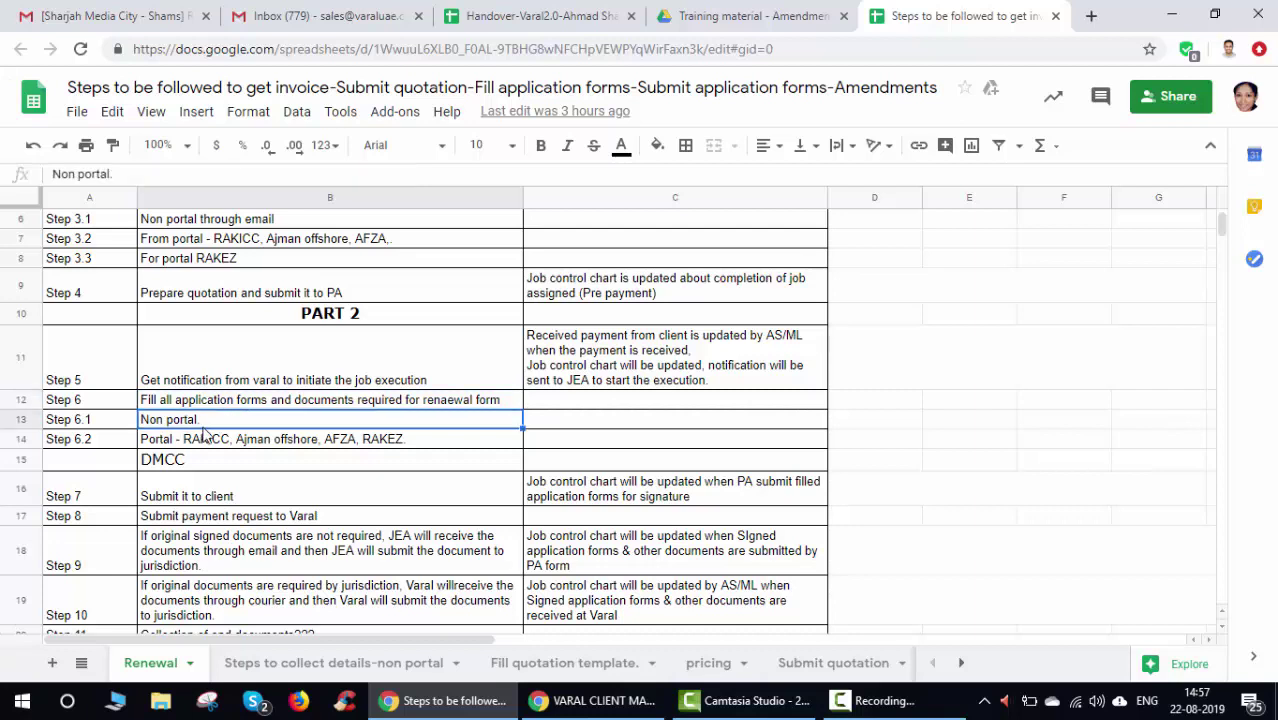
click(203, 445)
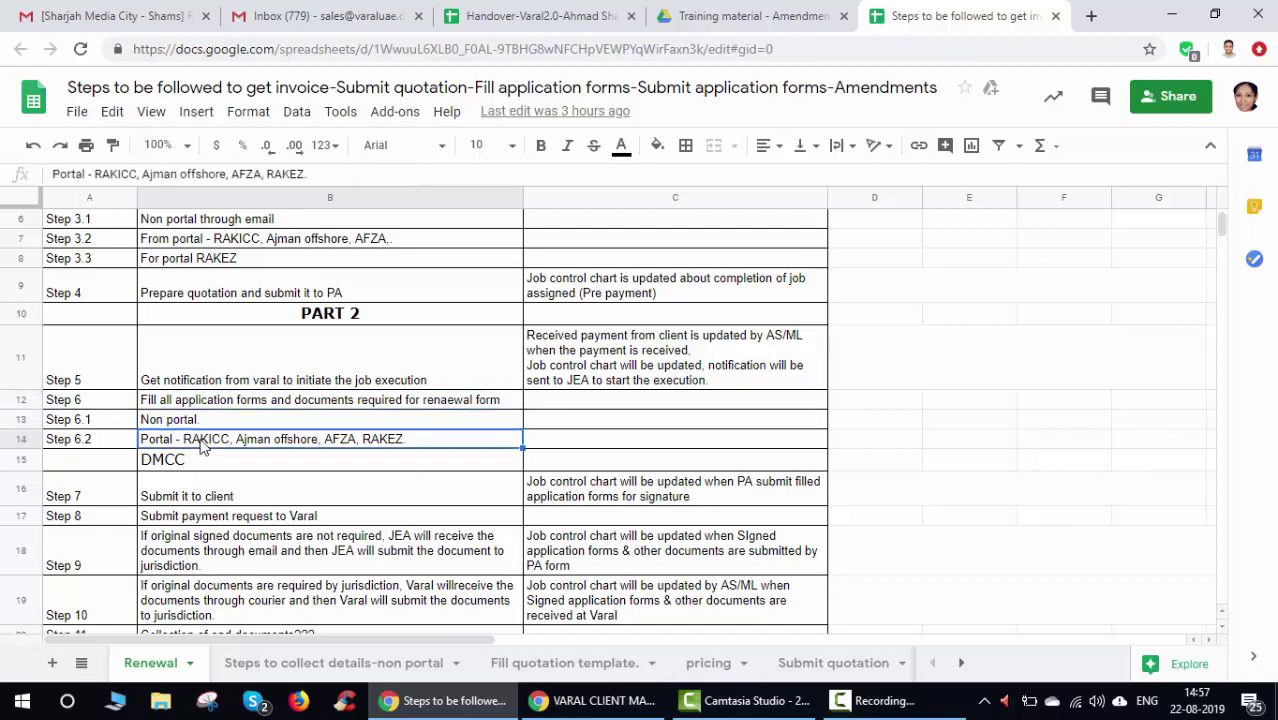
click(206, 460)
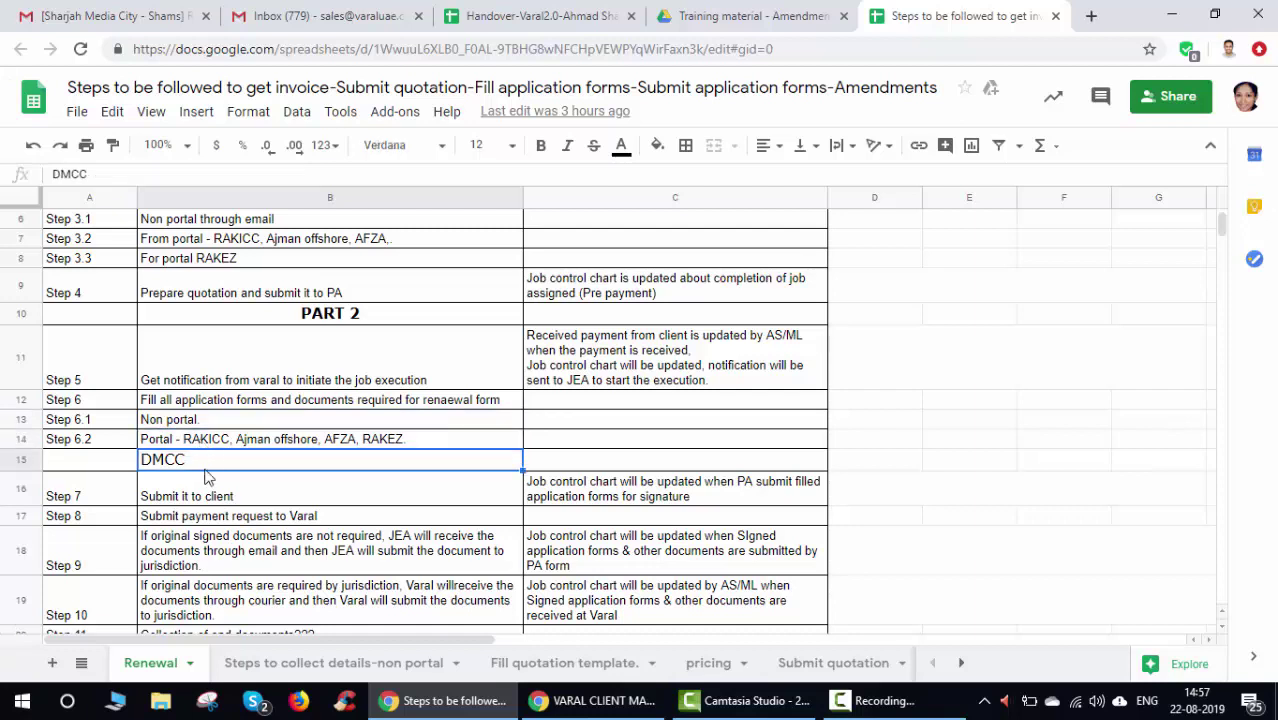
click(212, 500)
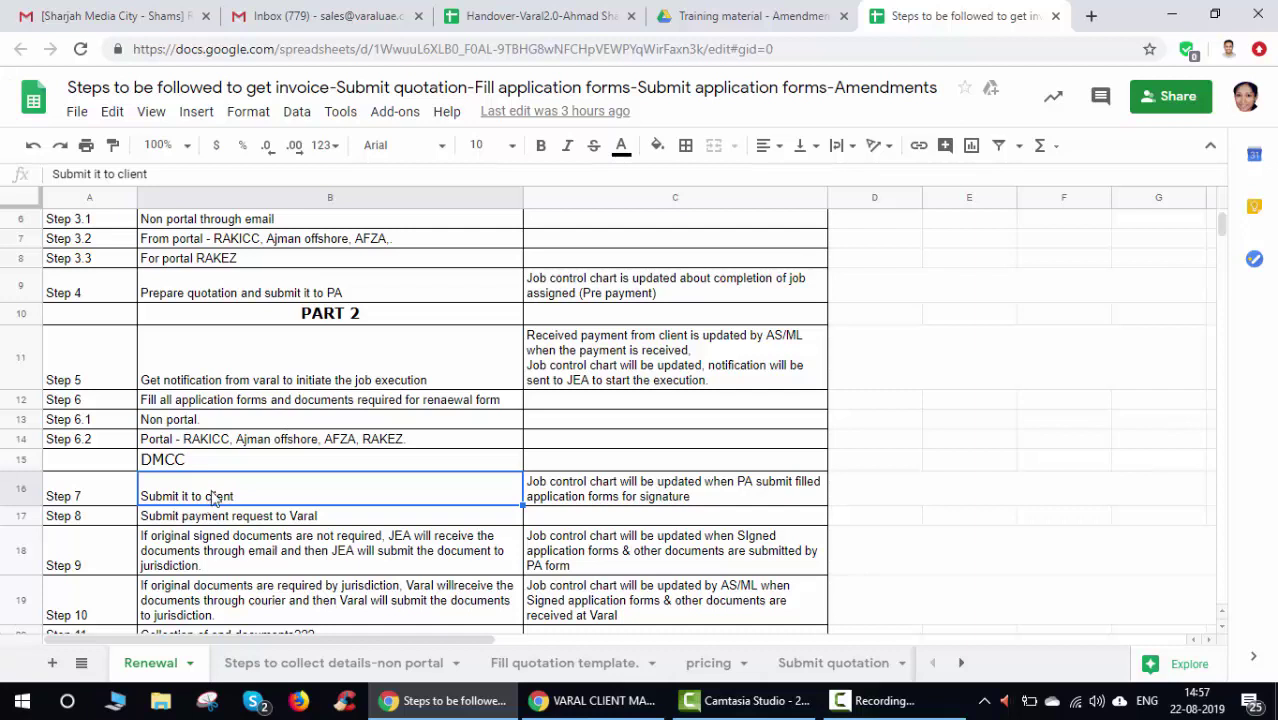
Review Step 7 on submitting to the client together with Step 8 on submitting the payment request to Varal.
click(295, 516)
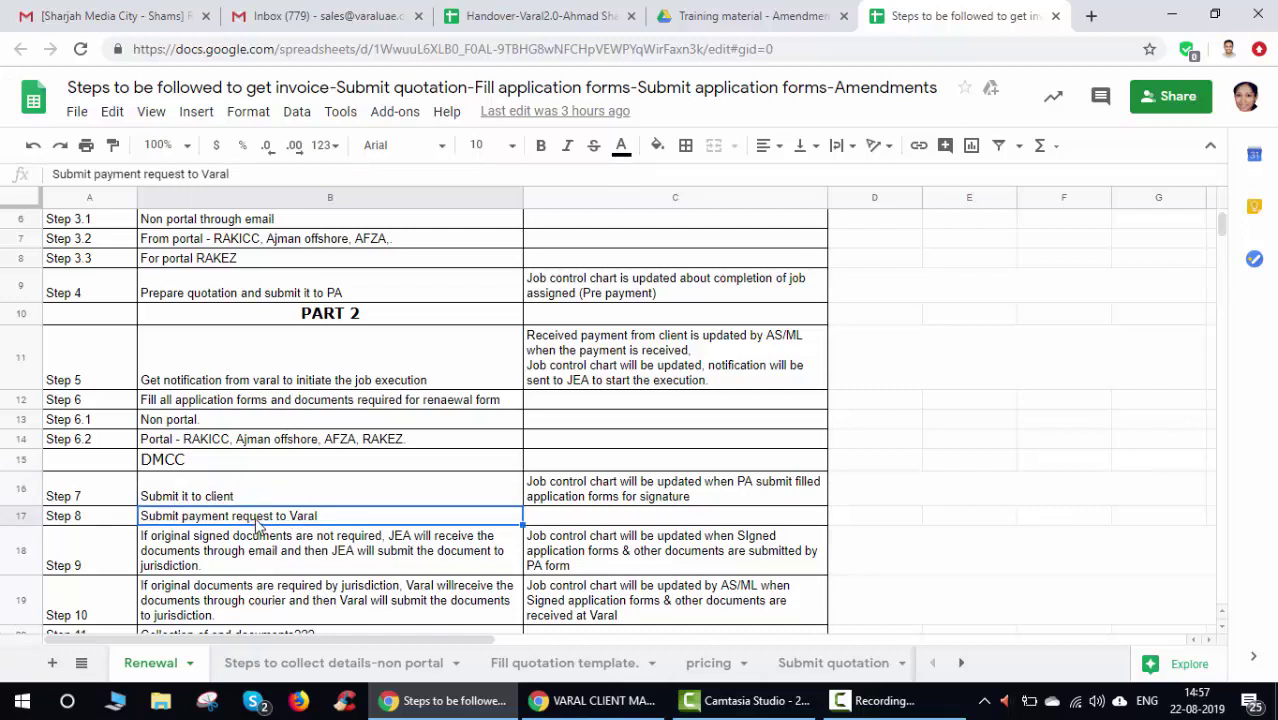
click(270, 500)
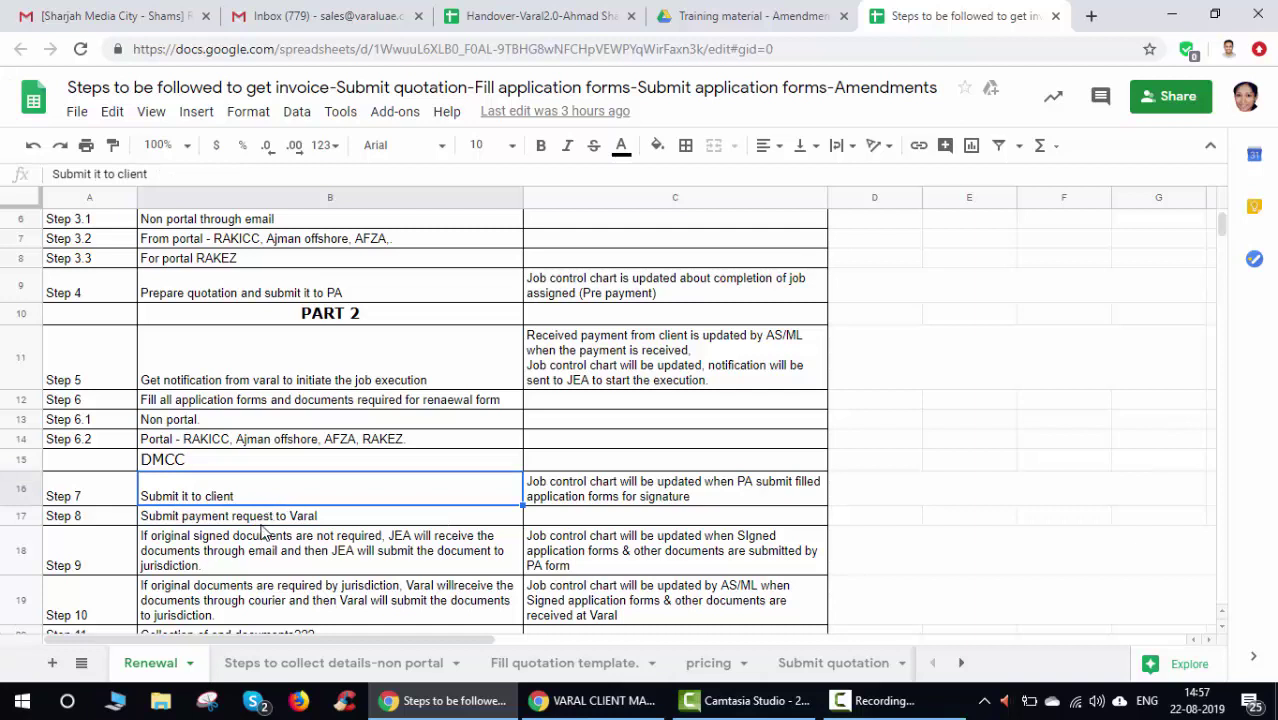
click(261, 524)
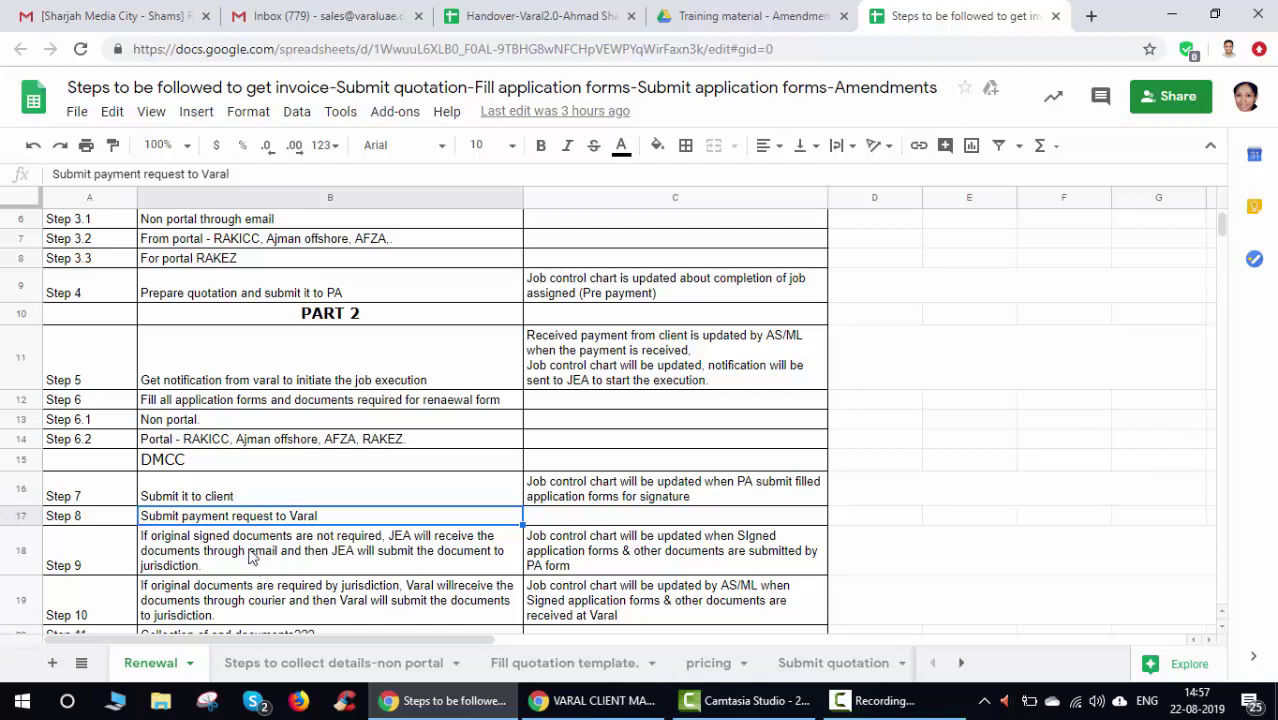
click(203, 505)
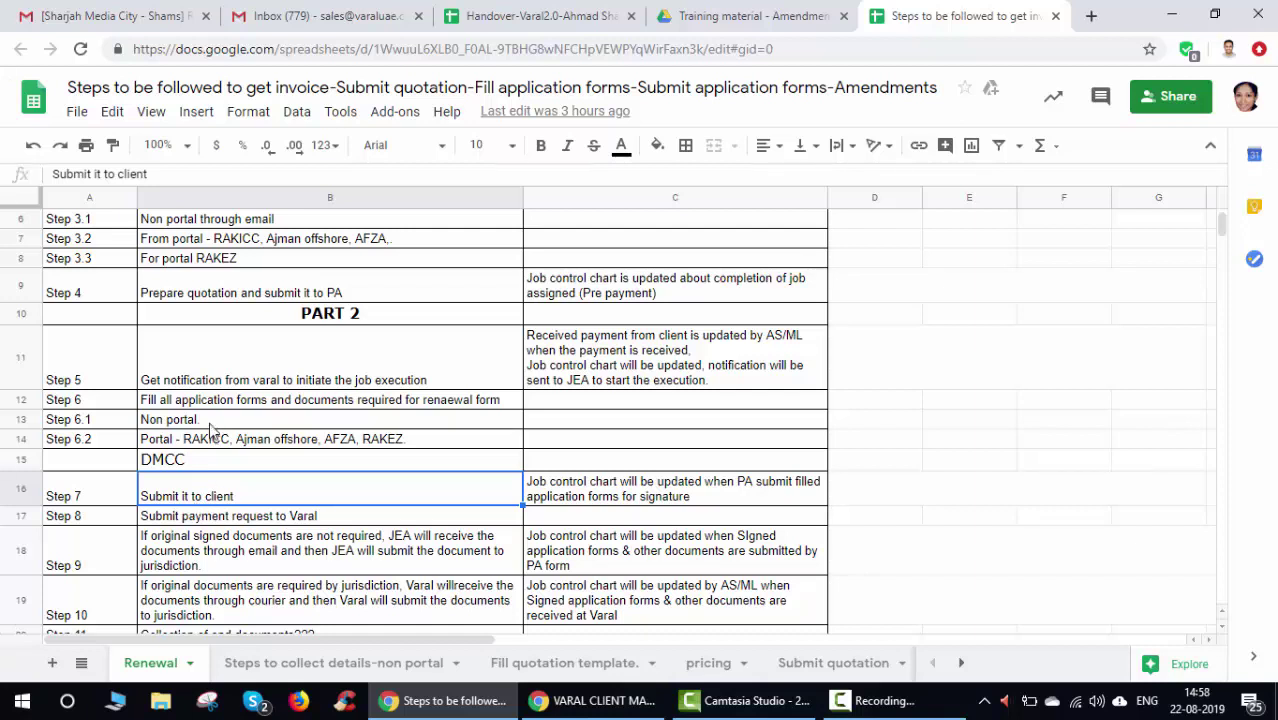
click(228, 518)
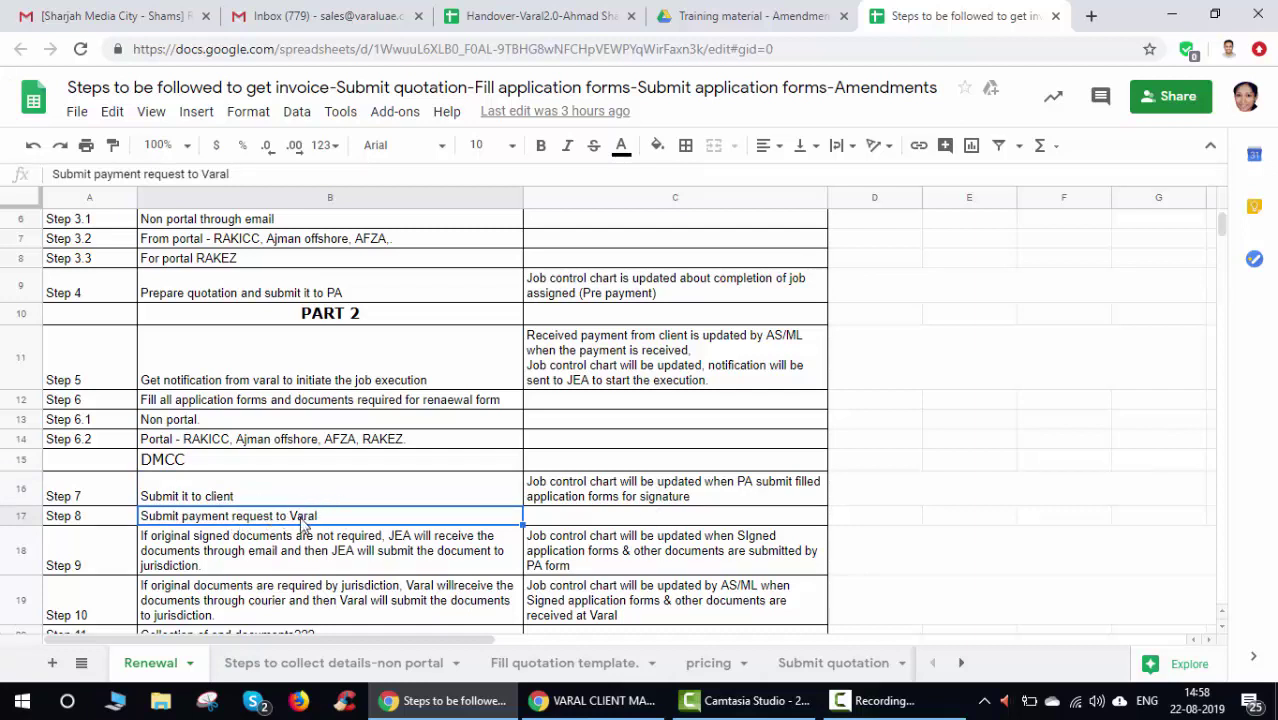
Compare Step 9 and Step 10 on who submits the signed documents when originals are or are not required.
click(246, 561)
click(217, 497)
click(226, 561)
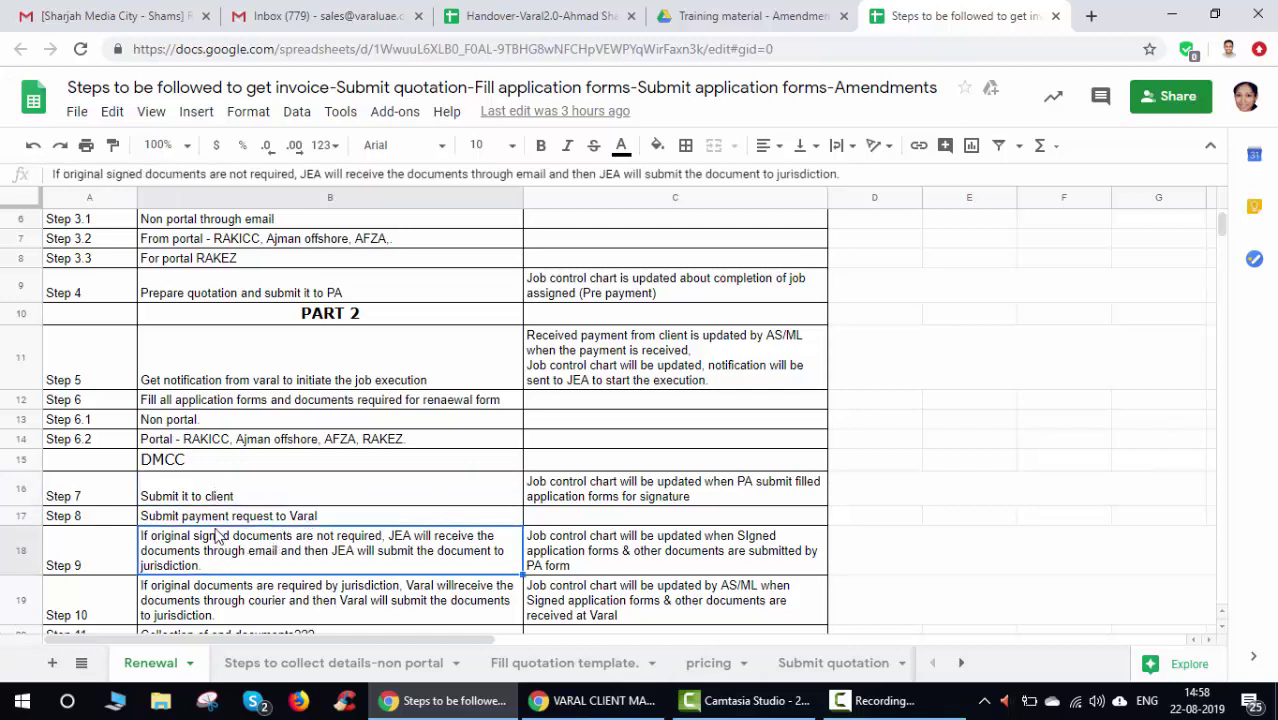
scroll(218, 558, down, 1)
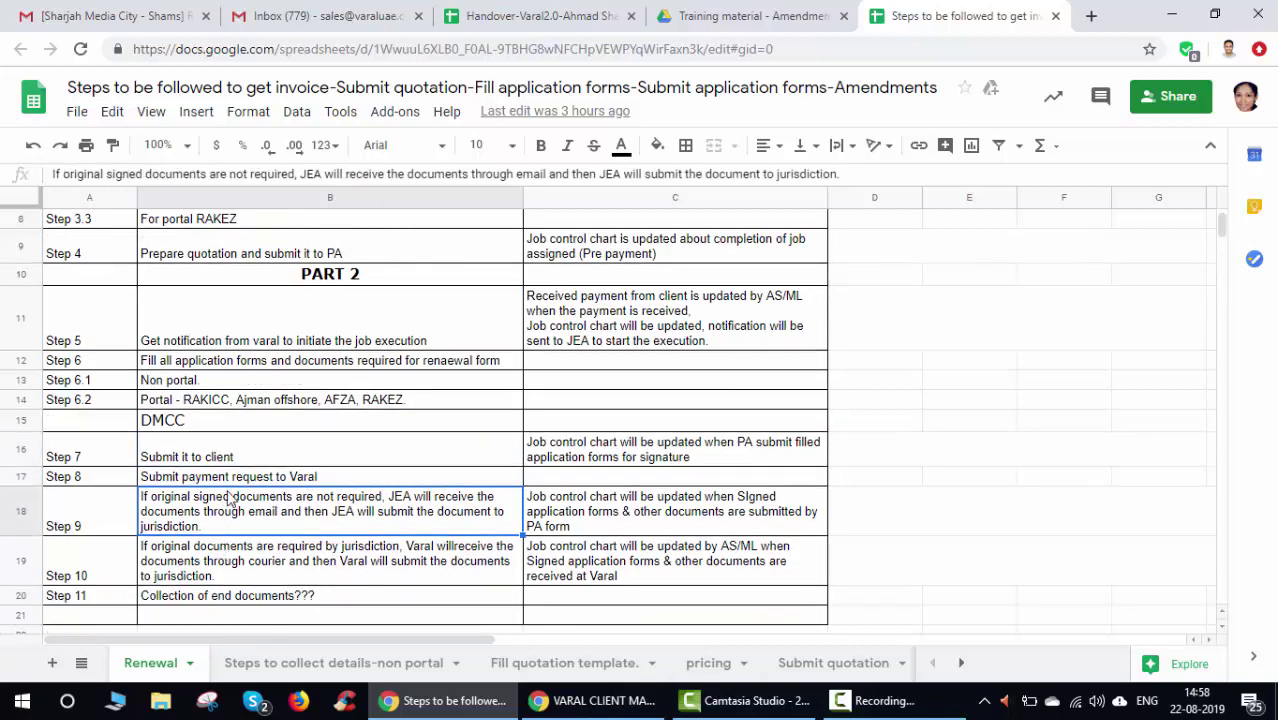
click(216, 569)
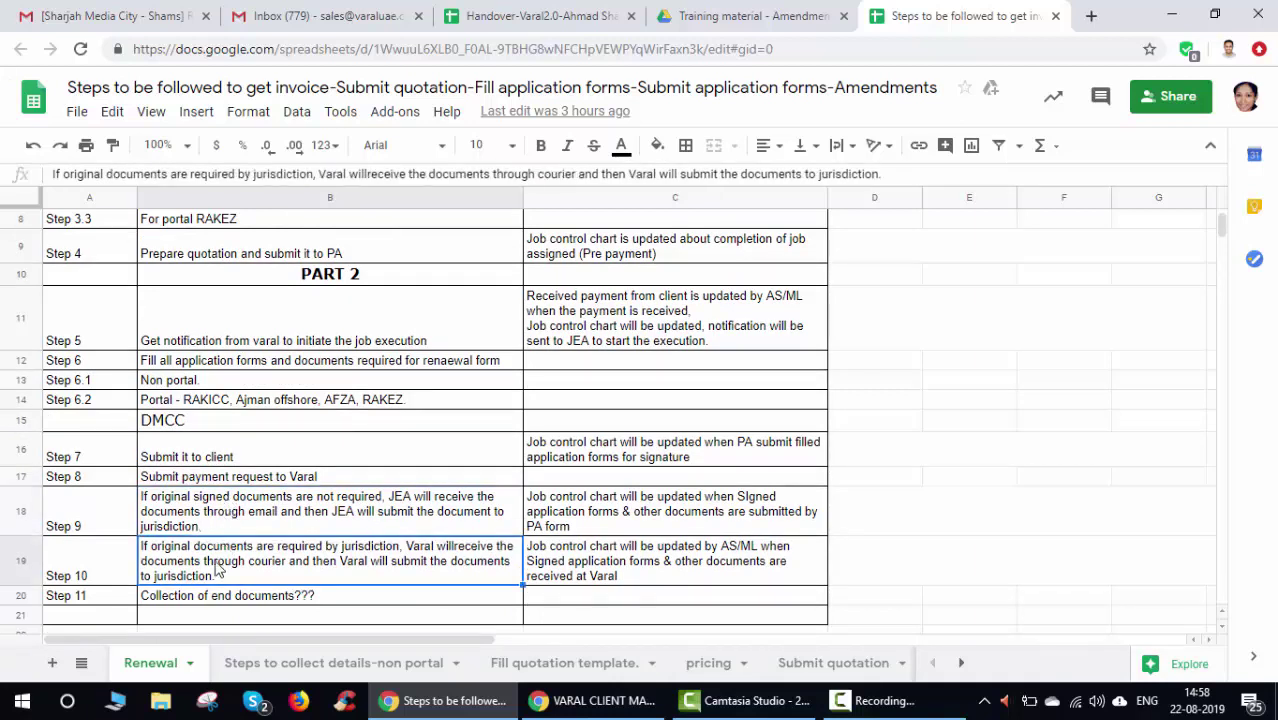
click(228, 508)
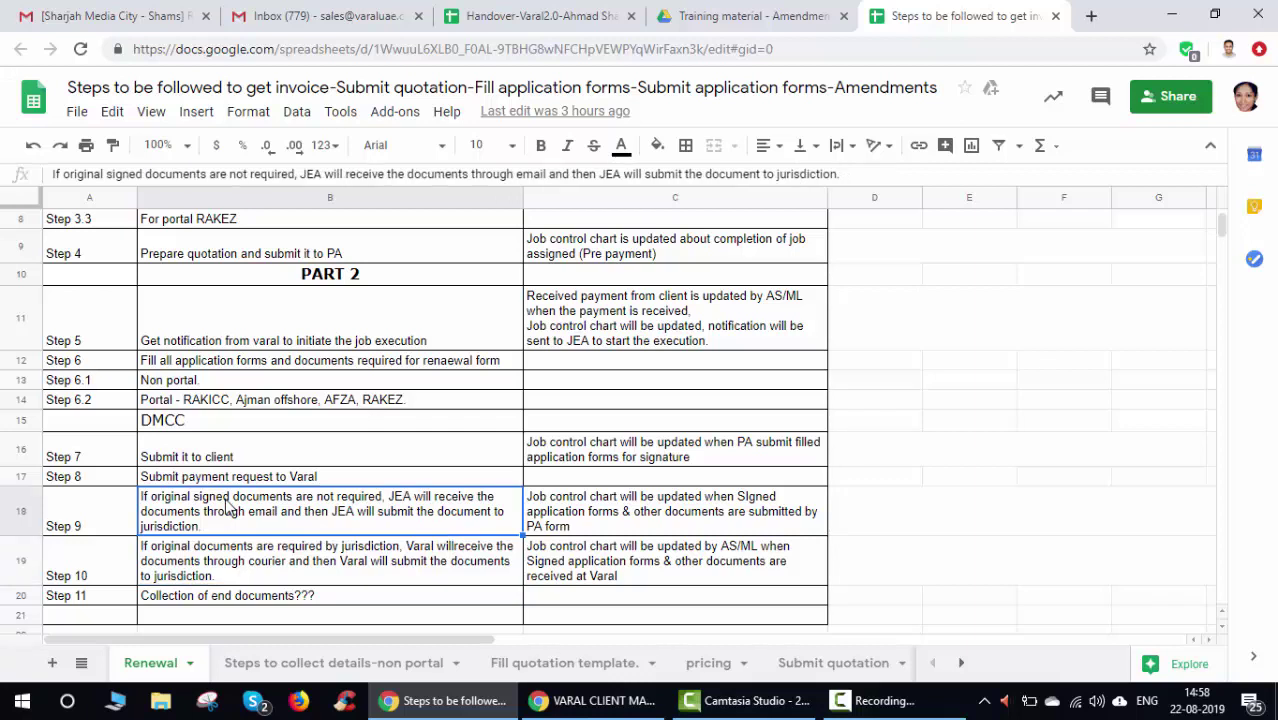
click(256, 566)
click(265, 515)
click(587, 508)
click(126, 508)
click(215, 512)
Open the Fill application forms sheet and read the process and action of Step 1 about the payment notification.
click(818, 665)
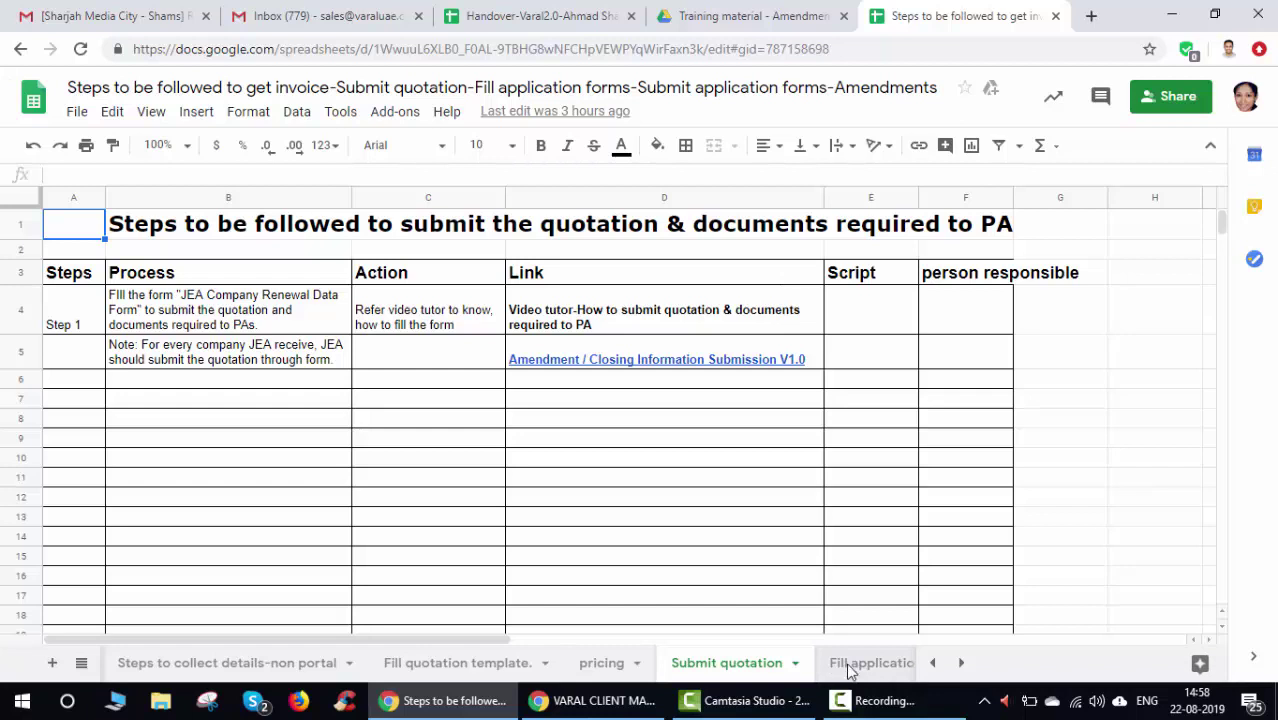
click(848, 665)
click(172, 354)
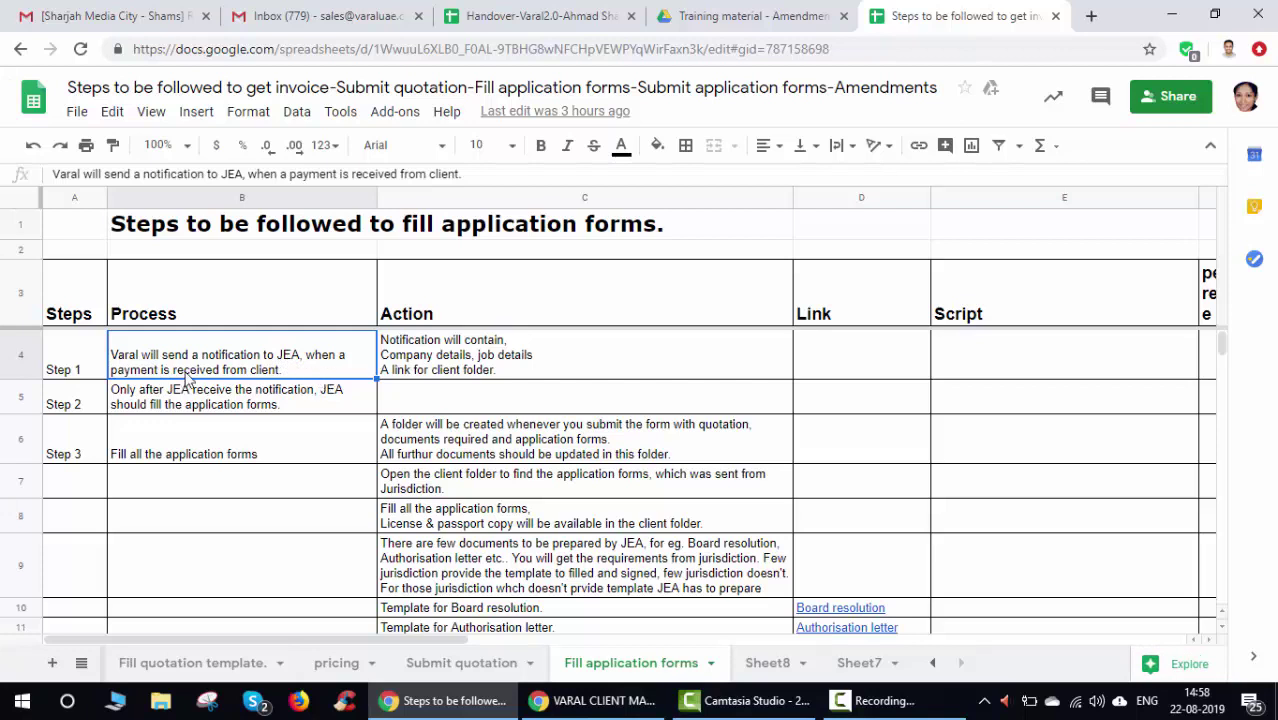
click(424, 367)
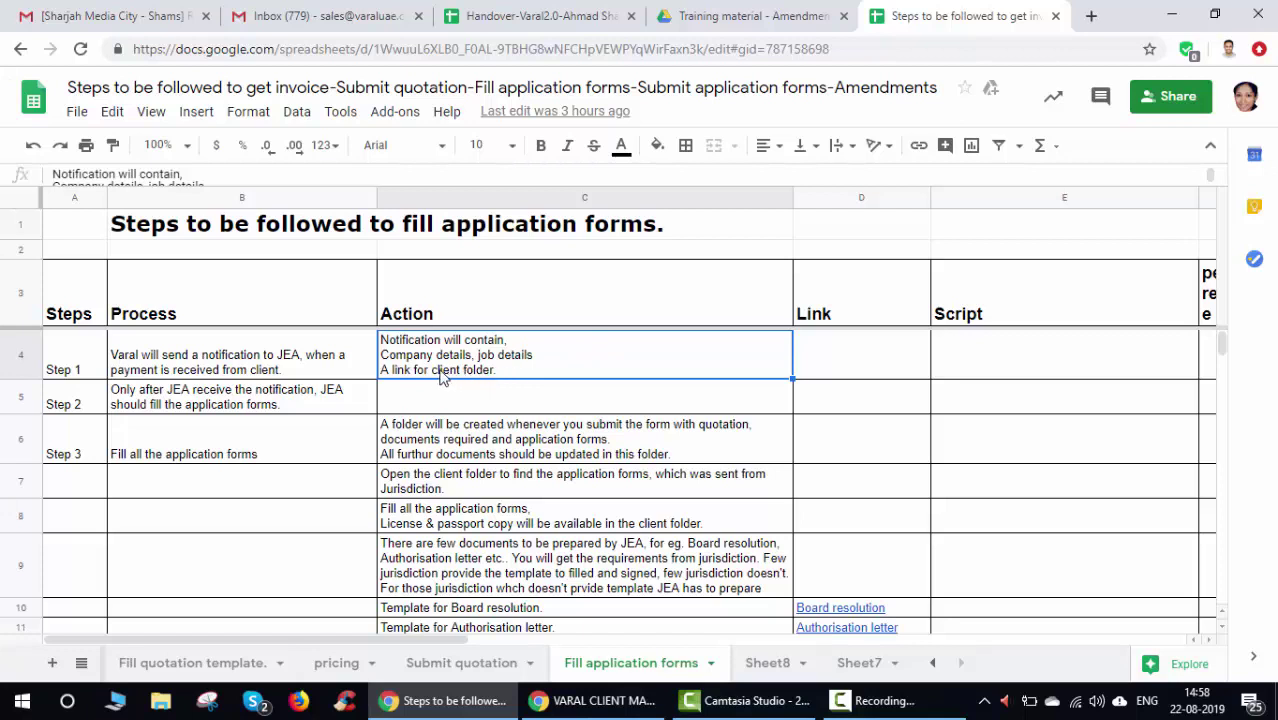
Read Step 2 on waiting for the notification and Step 3 on filling all the application forms, including its action.
click(283, 398)
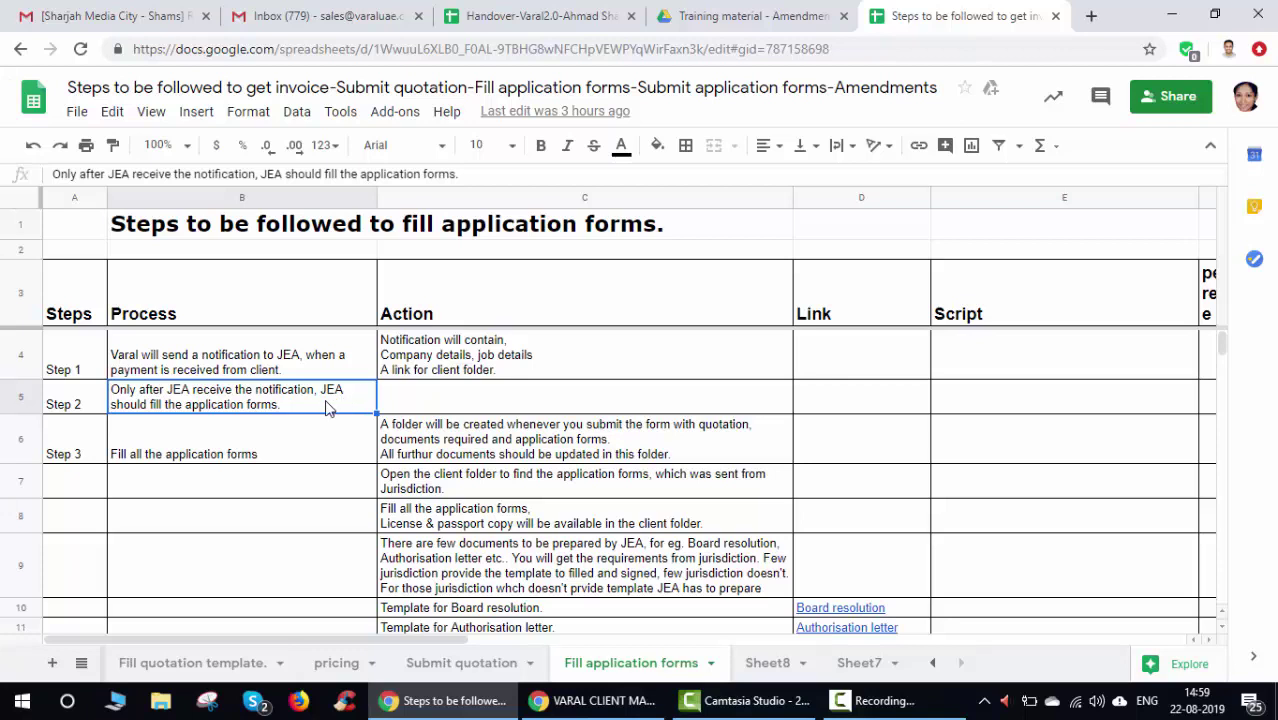
click(388, 403)
click(258, 403)
click(285, 445)
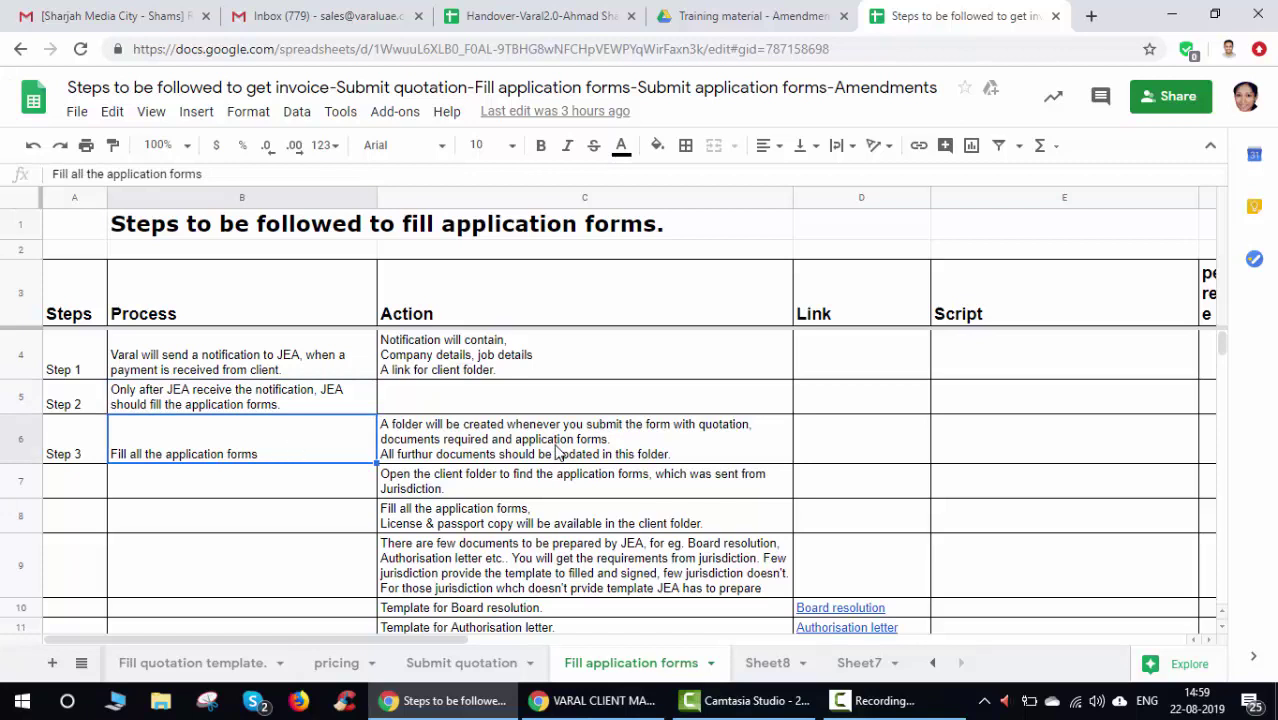
click(516, 458)
Review the actions on documents prepared by JEA and the Board resolution and Authorisation letter template entries.
scroll(510, 456, down, 1)
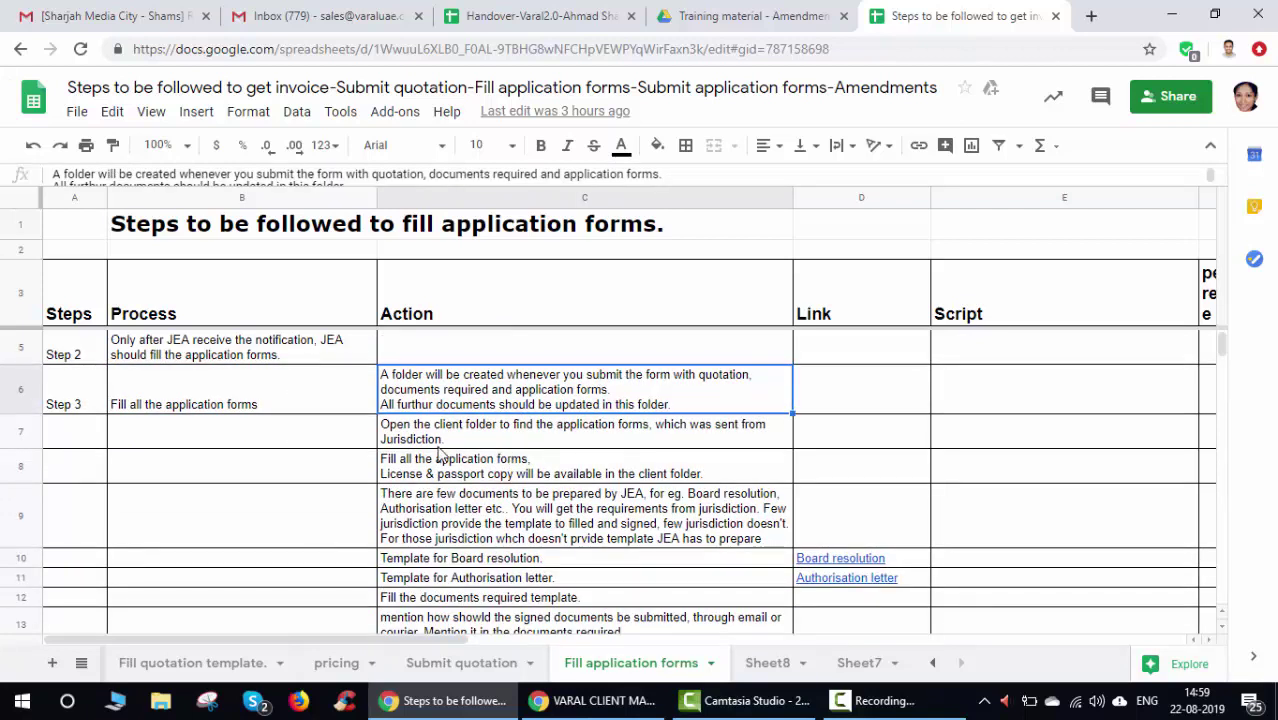
scroll(455, 521, down, 1)
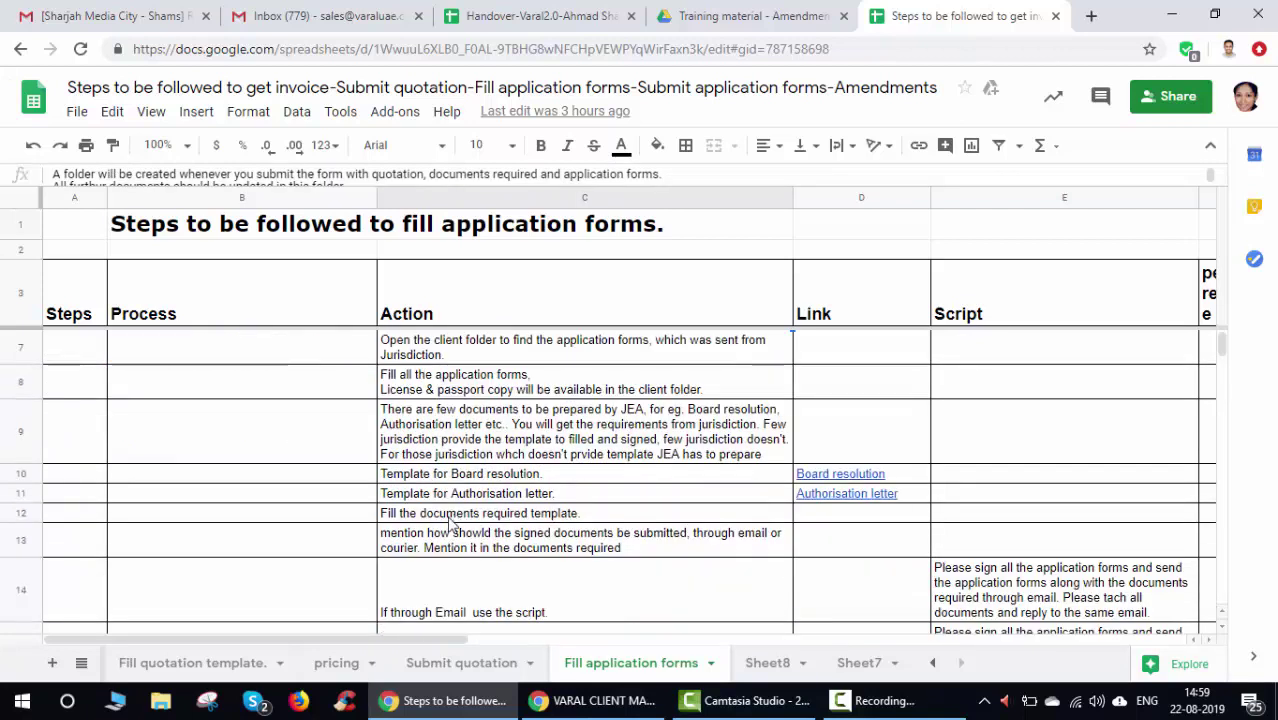
click(449, 440)
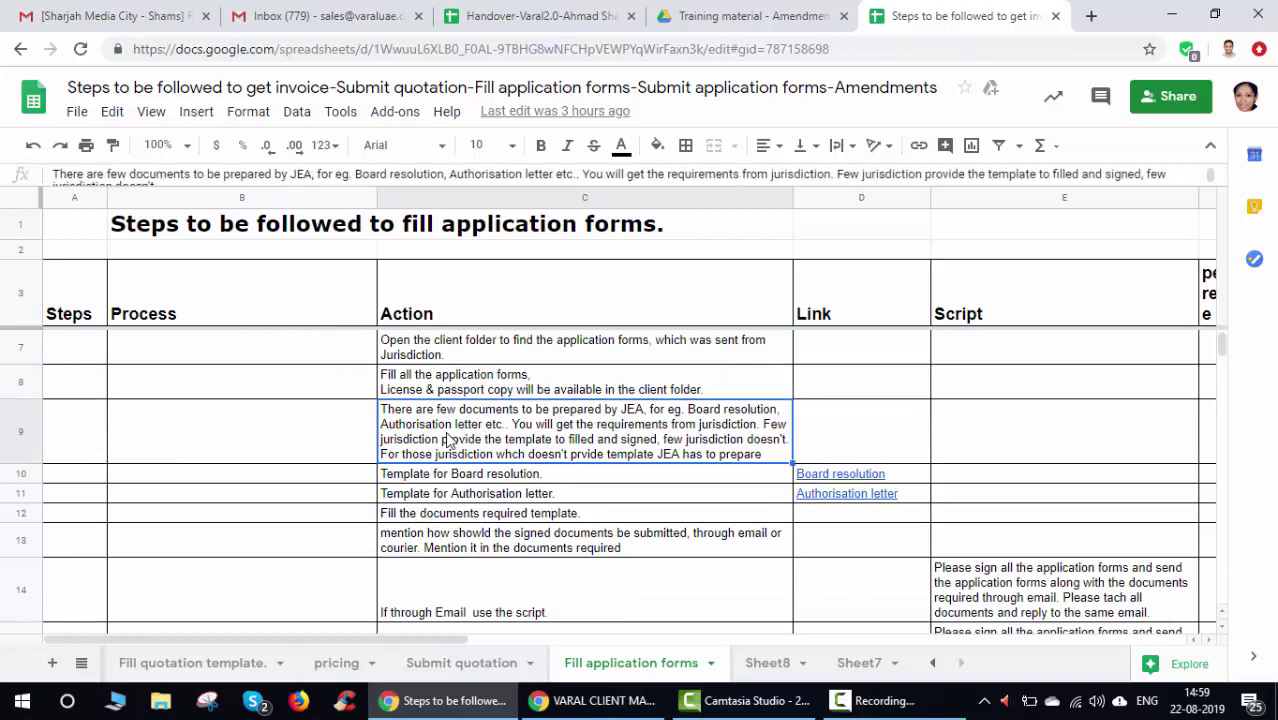
click(424, 479)
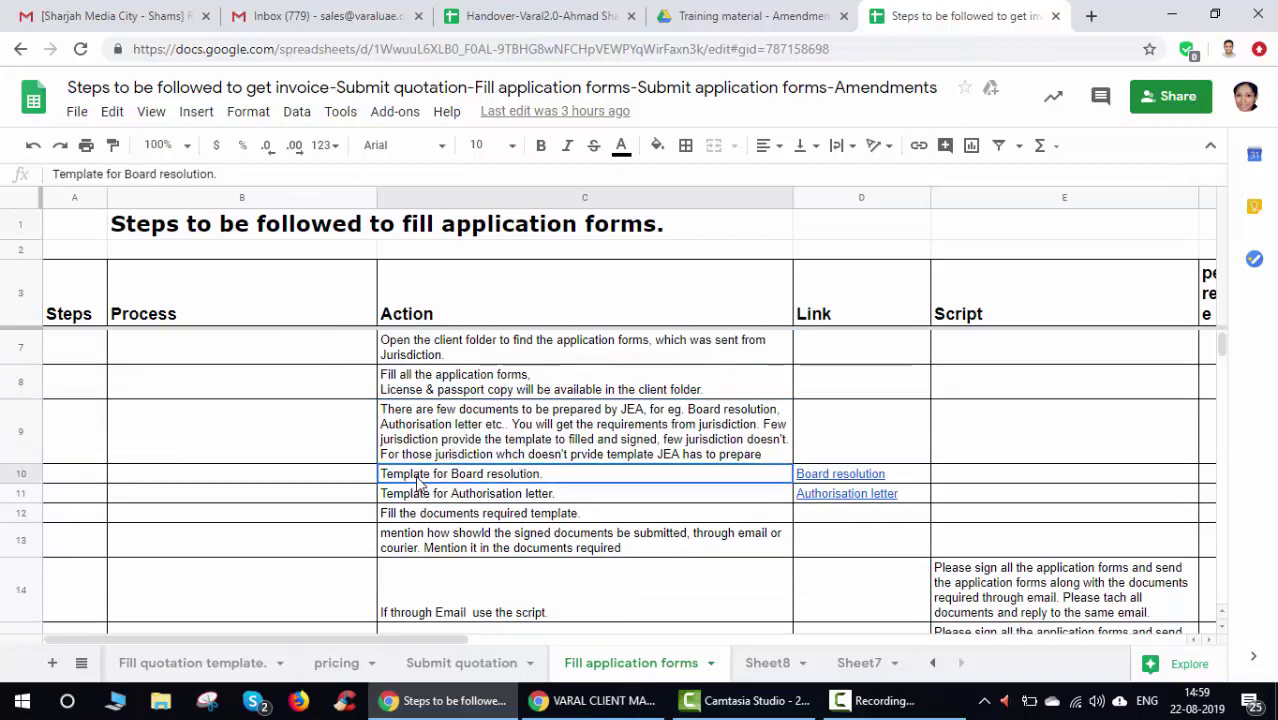
click(512, 500)
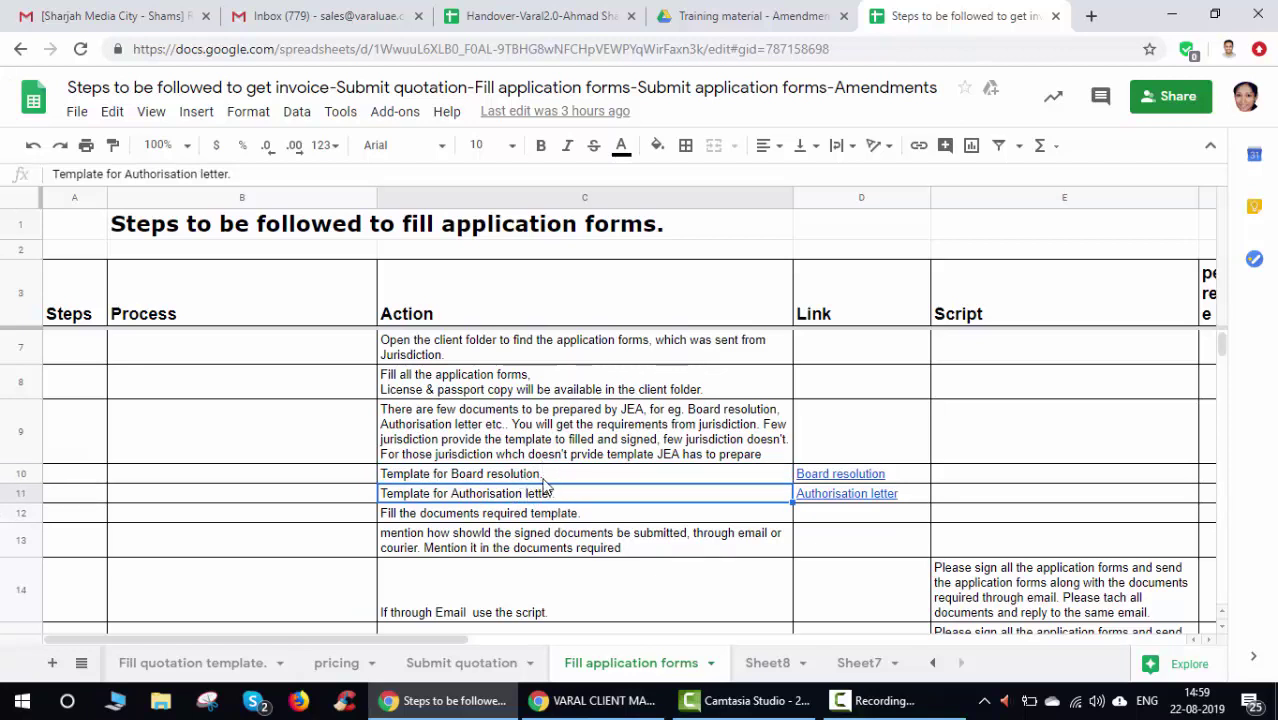
click(484, 479)
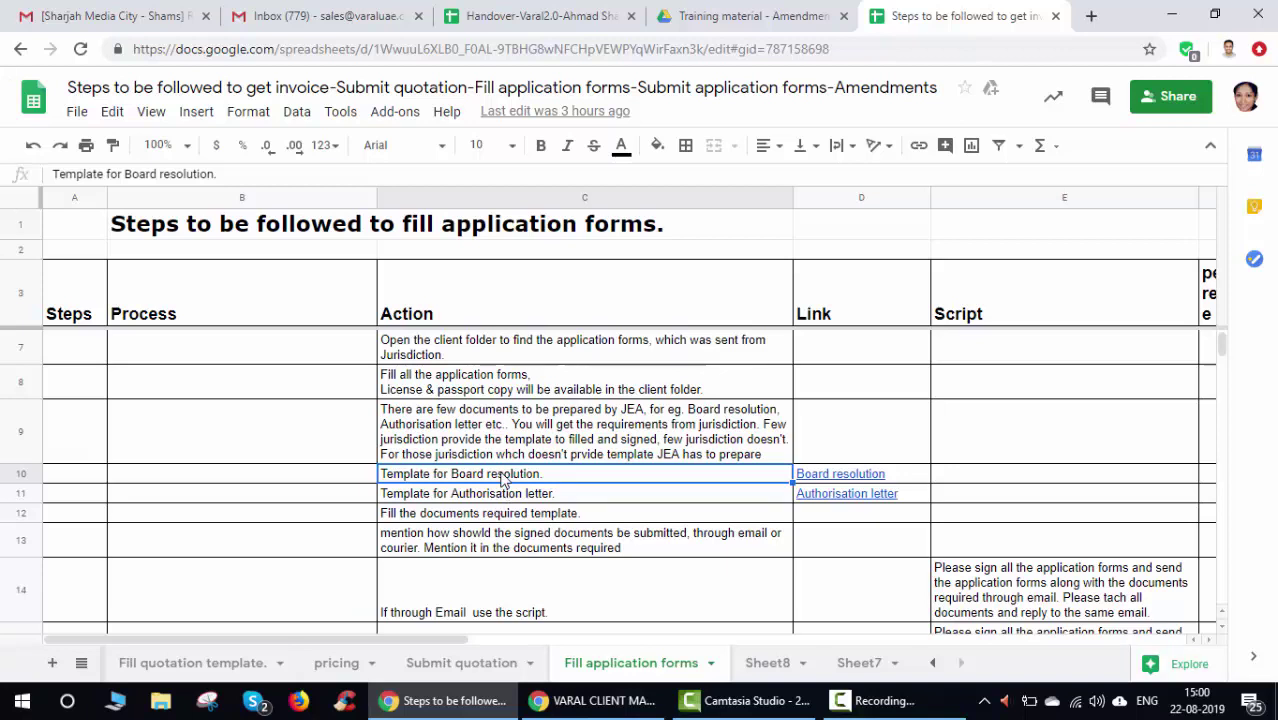
Switch to Google Drive and go back up to the Varal JEA manual - 040819 folder.
click(750, 16)
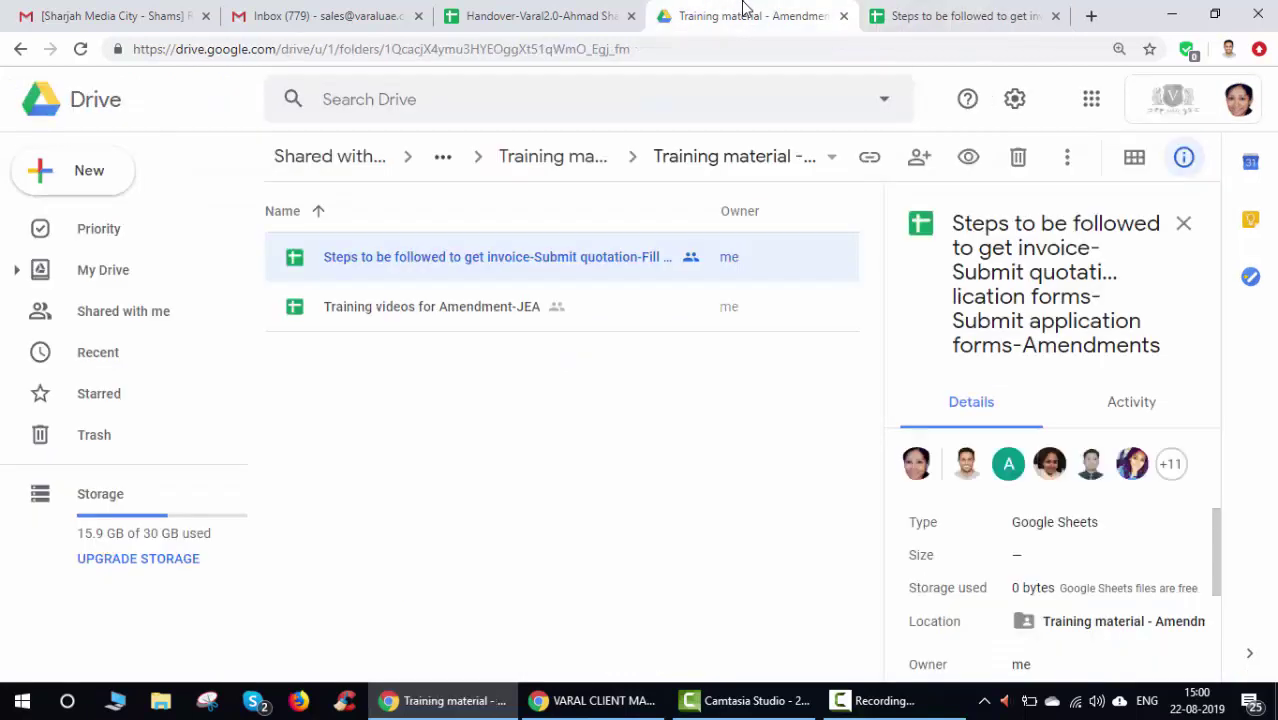
click(18, 50)
click(18, 50)
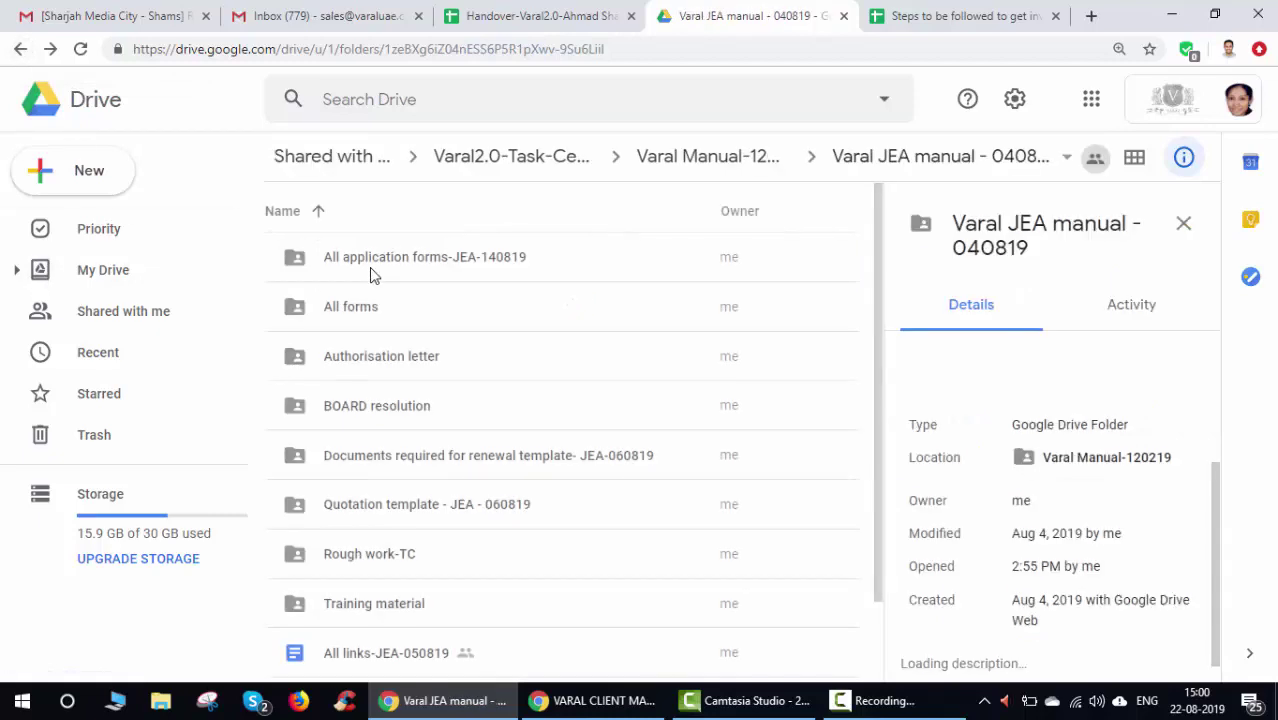
Locate the Authorisation letter and BOARD resolution template folders, finishing with BOARD resolution selected.
click(367, 515)
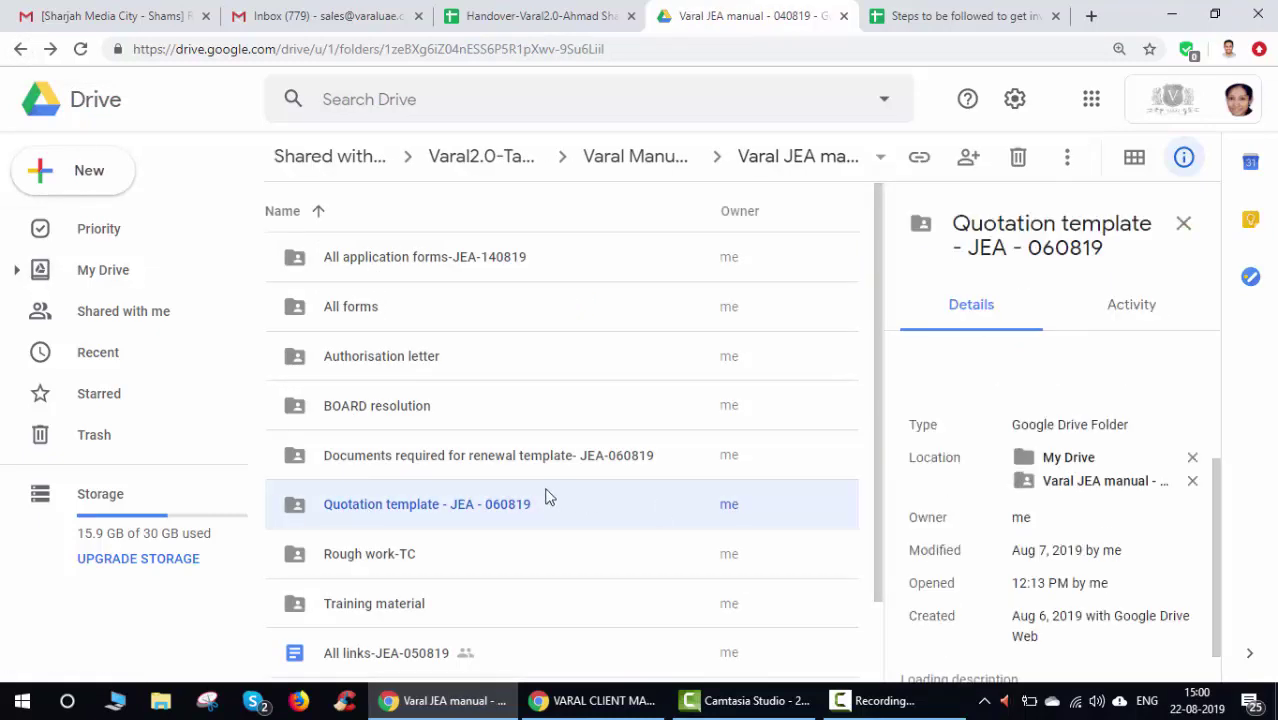
click(357, 414)
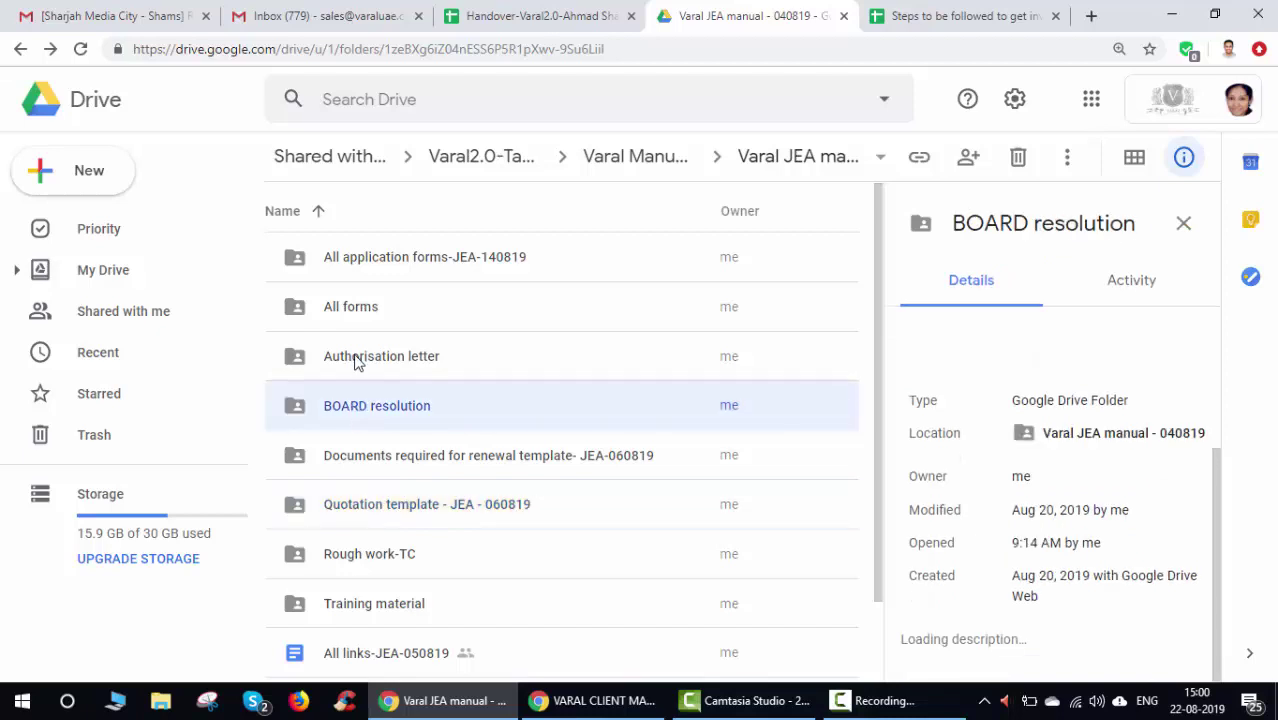
click(356, 368)
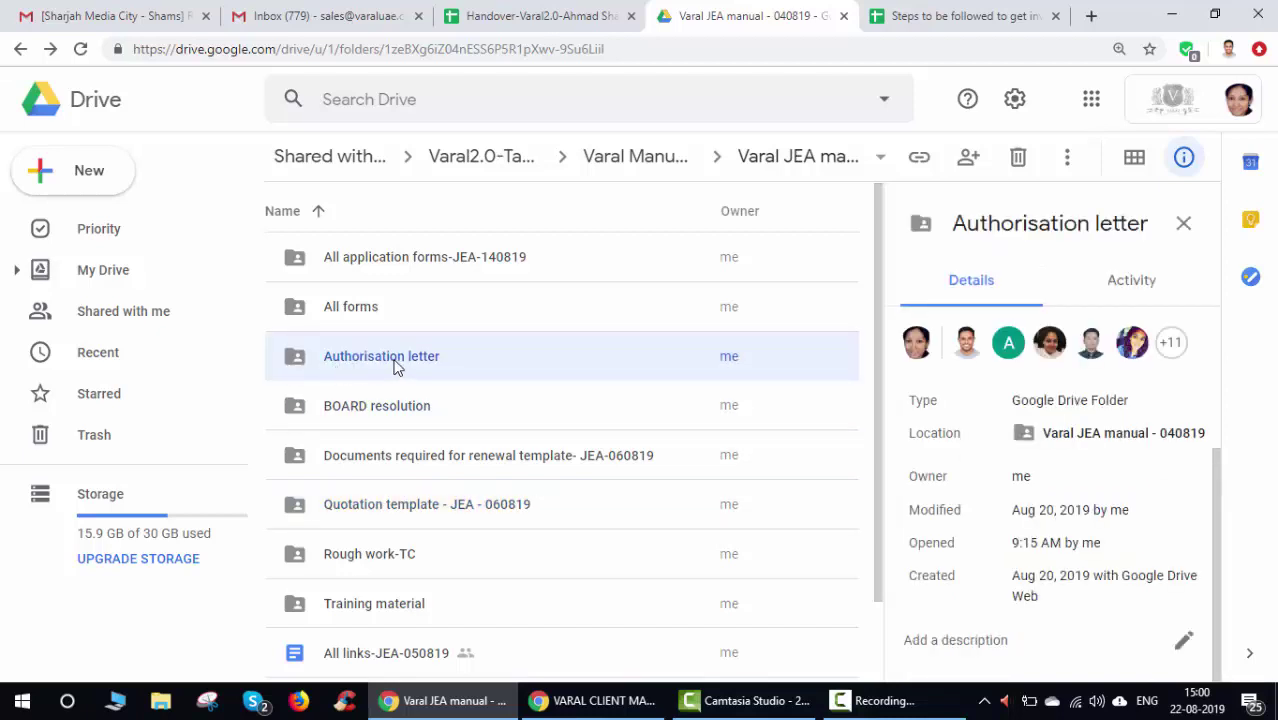
click(357, 412)
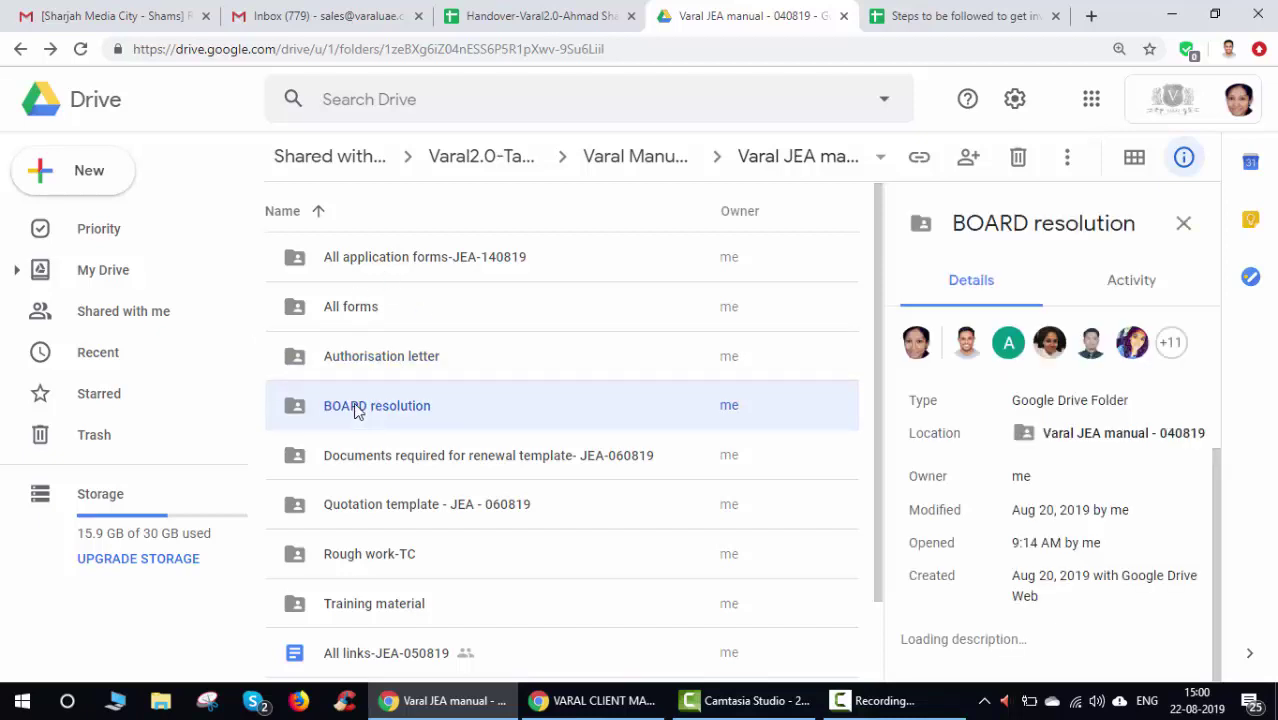
Open the BOARD resolution folder and go through its subfolders for change of activity, director, manager and shareholder.
double_click(356, 408)
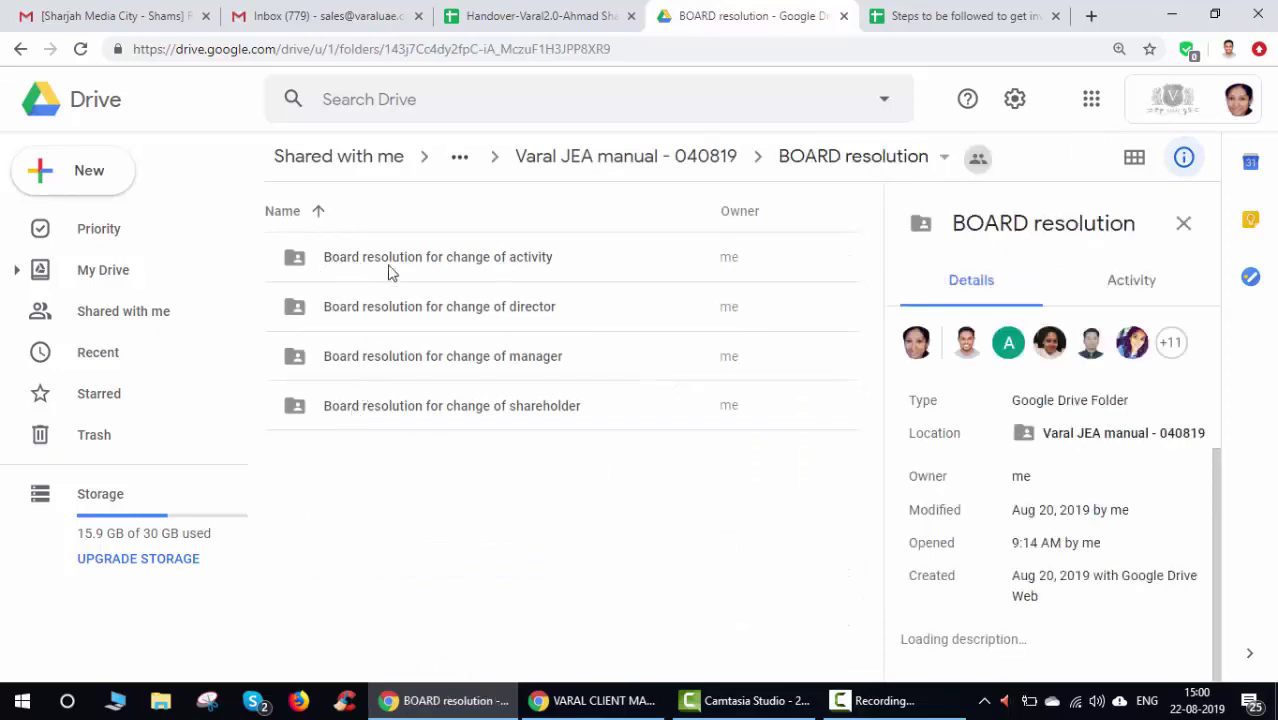
click(523, 273)
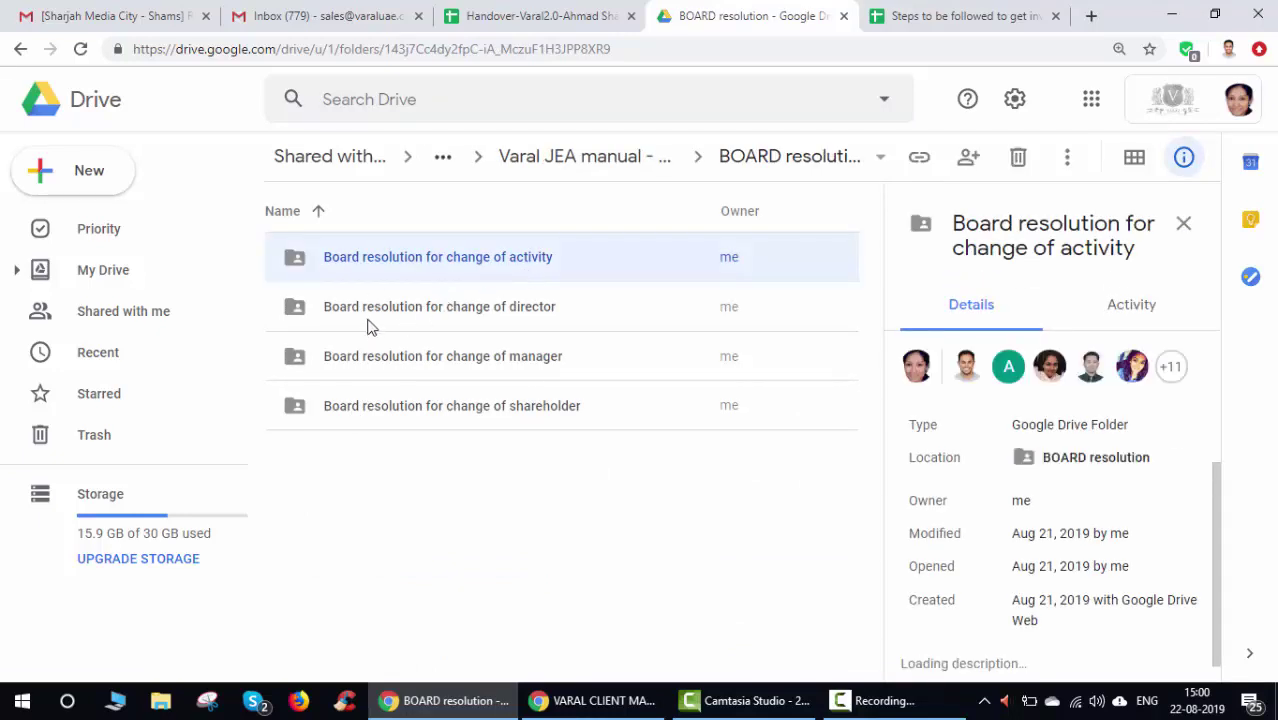
click(478, 311)
click(348, 367)
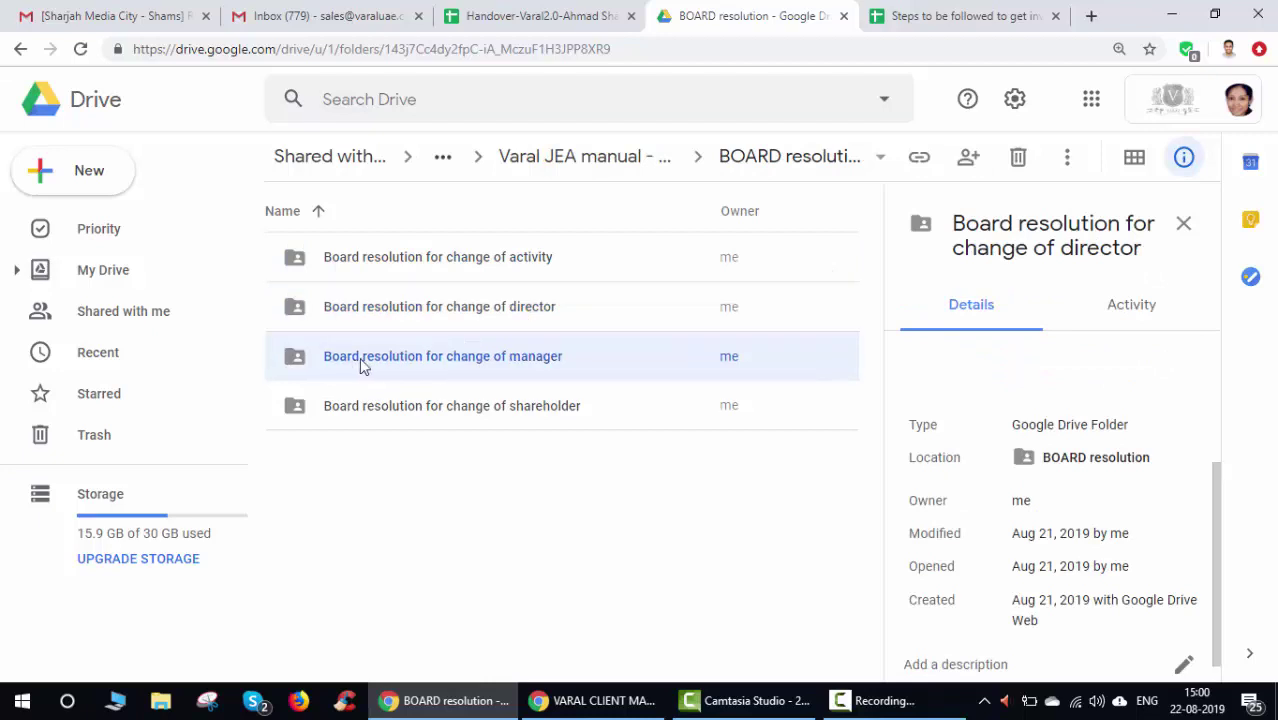
click(360, 413)
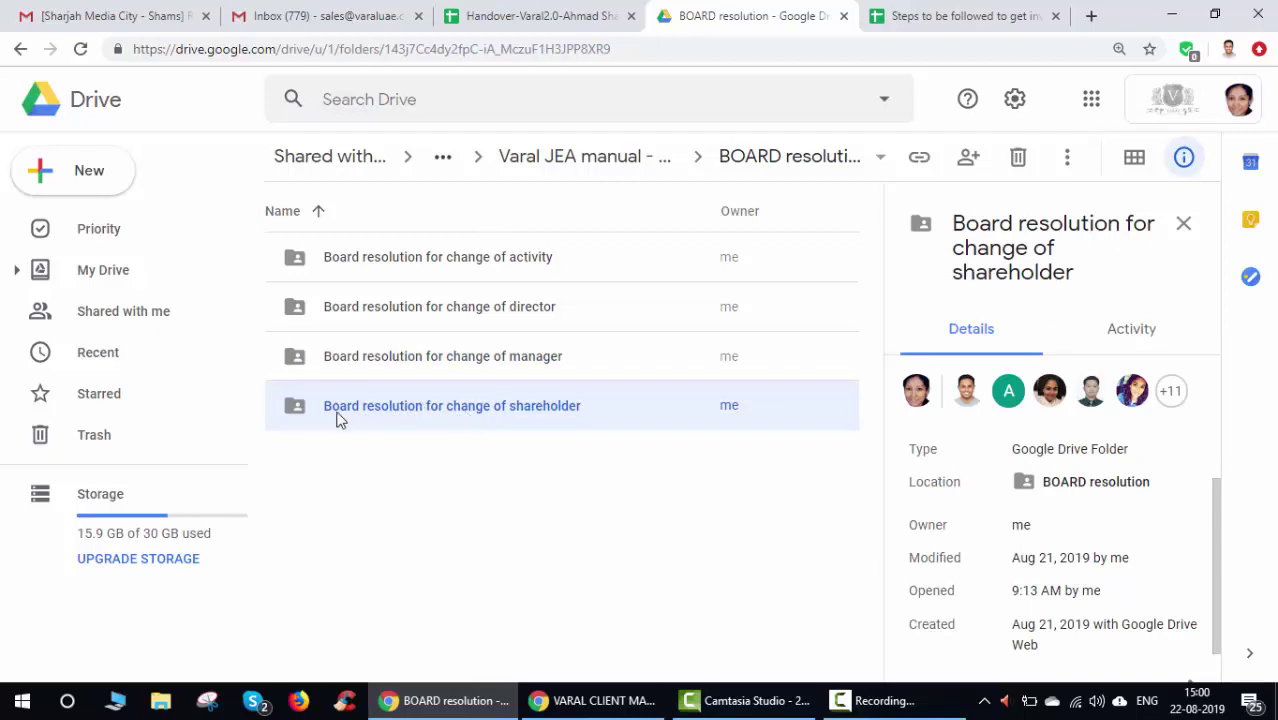
Open the Board resolution for change of shareholder folder, preview its template document and close the preview.
double_click(455, 415)
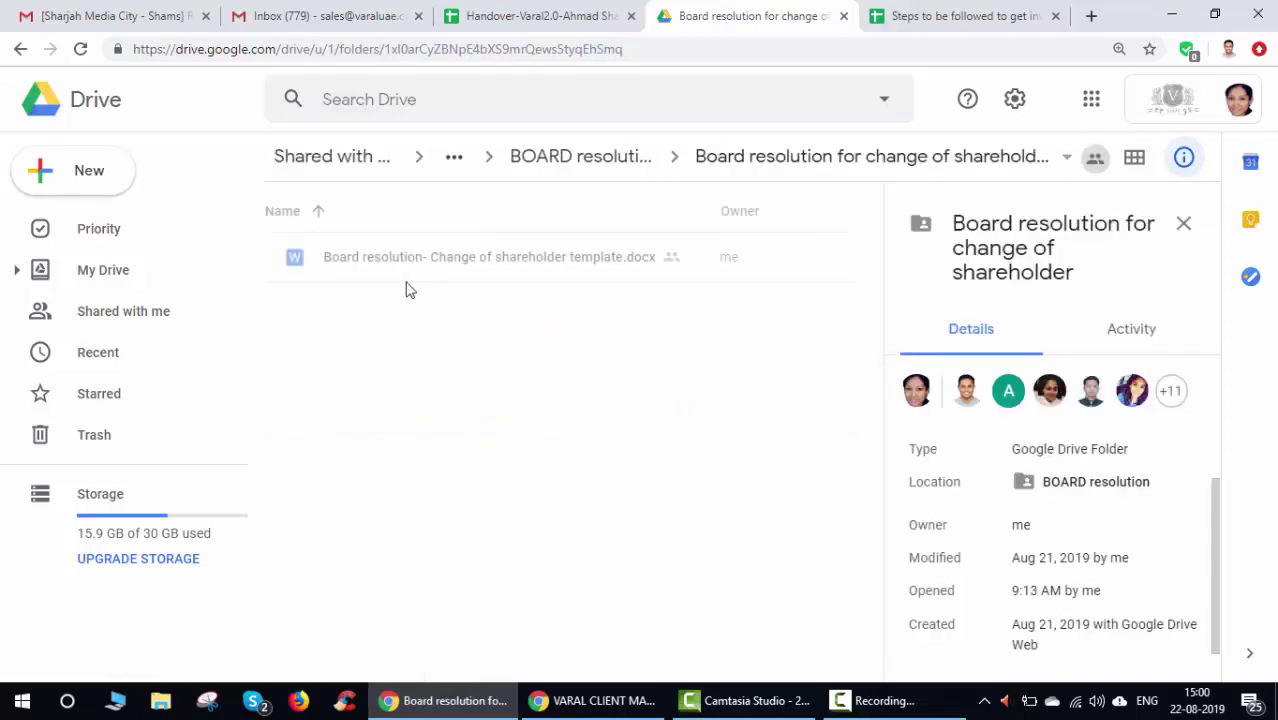
click(379, 262)
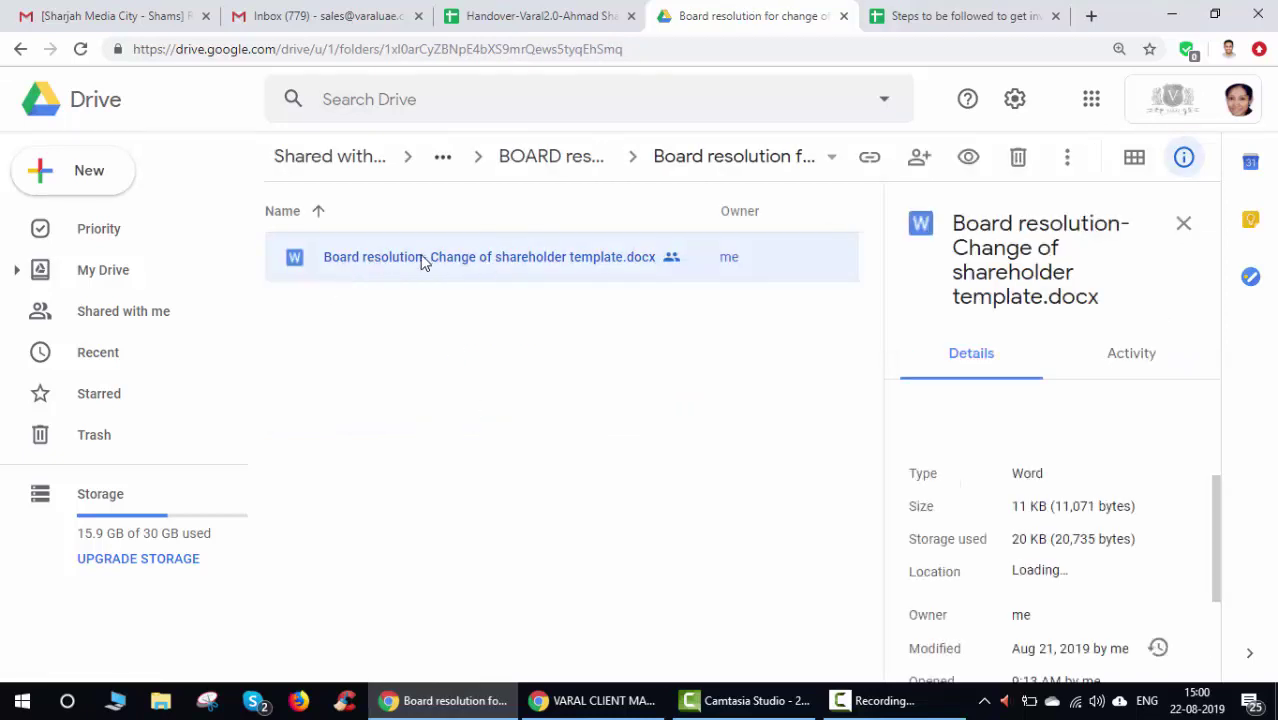
double_click(422, 260)
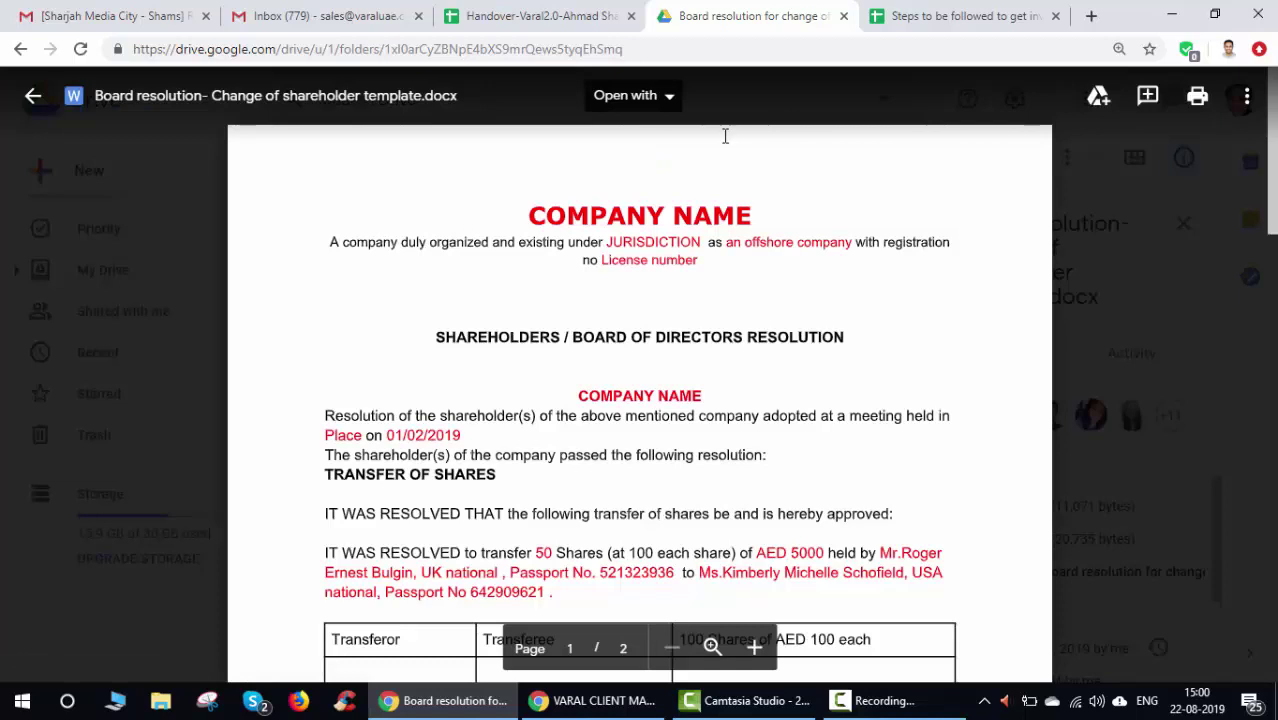
click(206, 245)
Make a copy of the Board resolution- Change of shareholder template and open the copy in Google Docs.
right_click(415, 265)
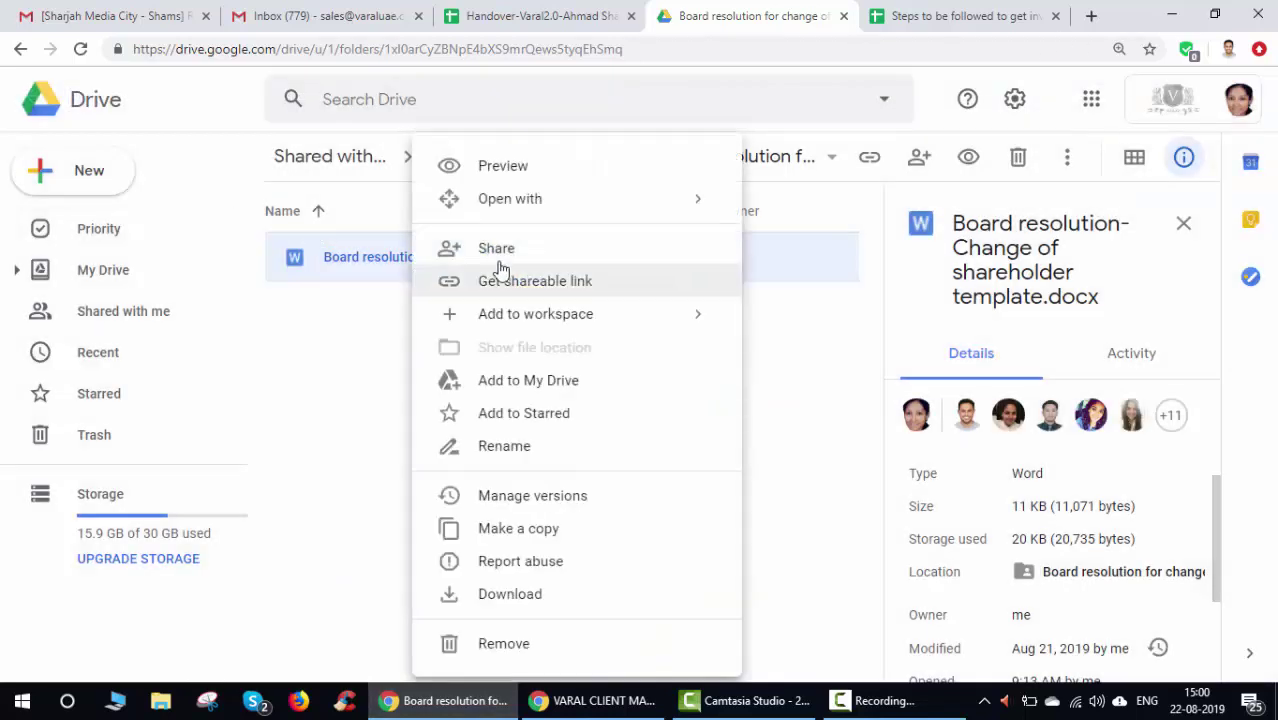
click(515, 530)
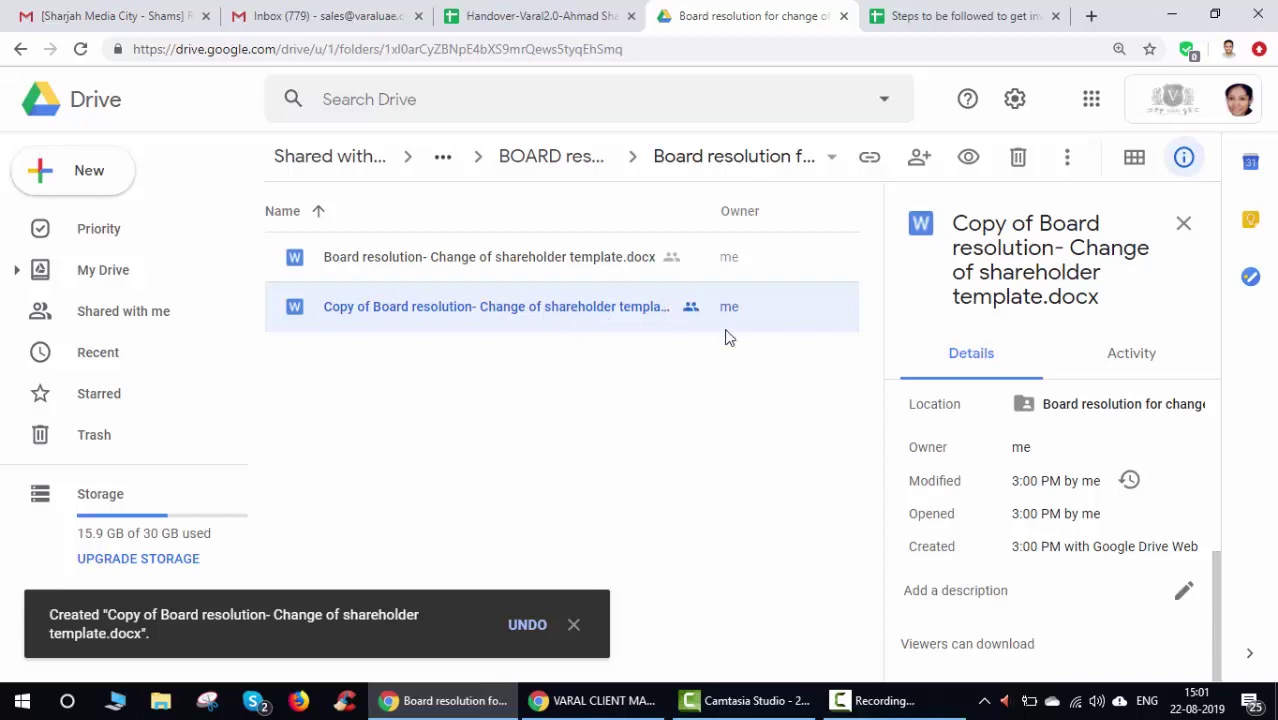
double_click(444, 312)
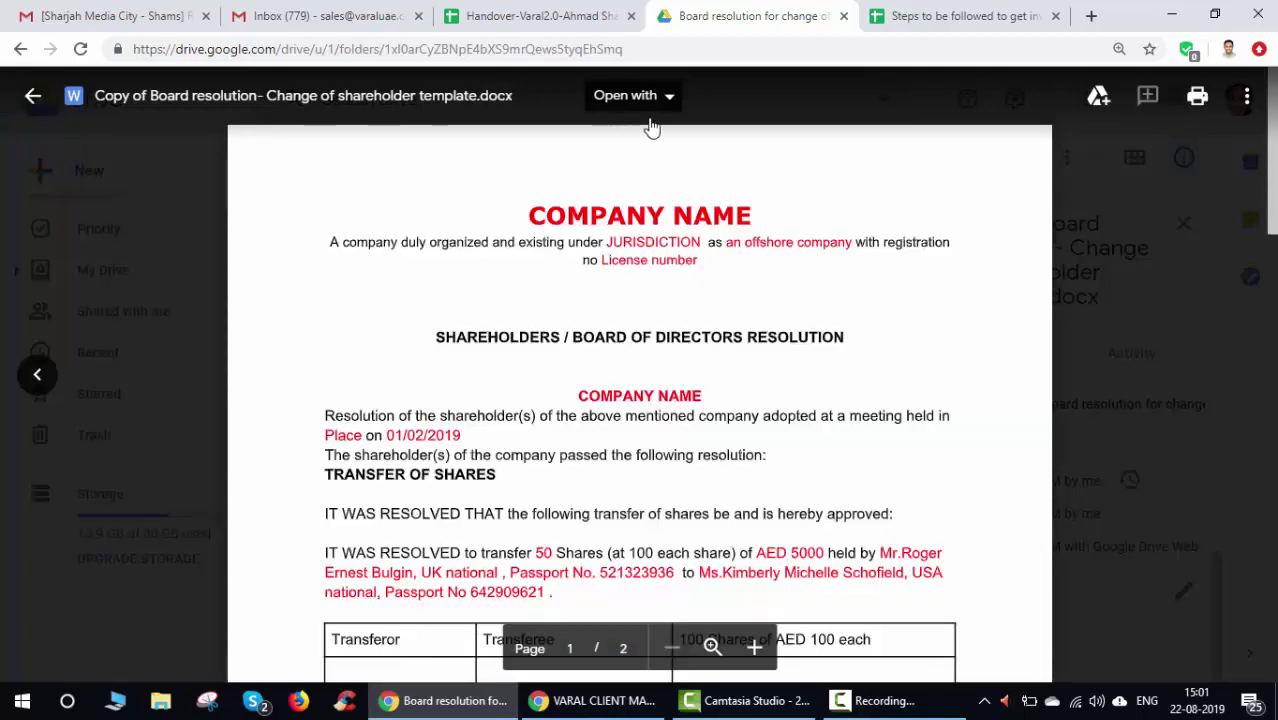
click(672, 96)
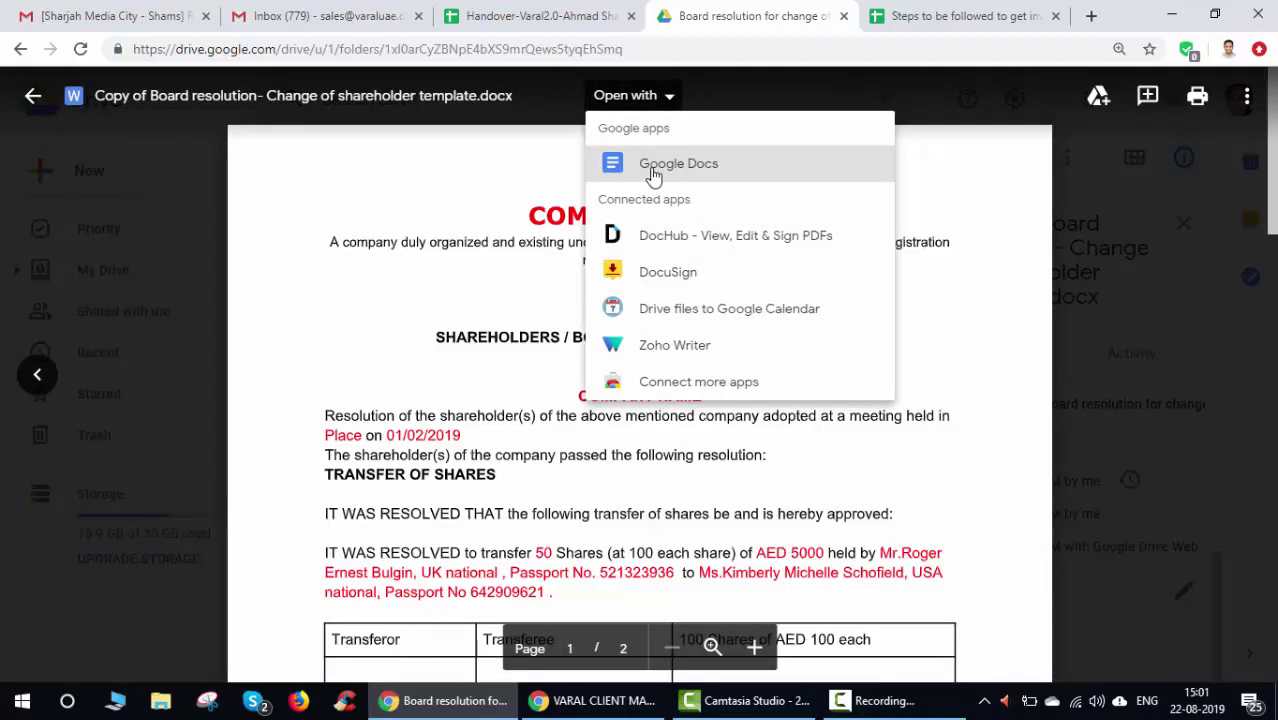
click(688, 178)
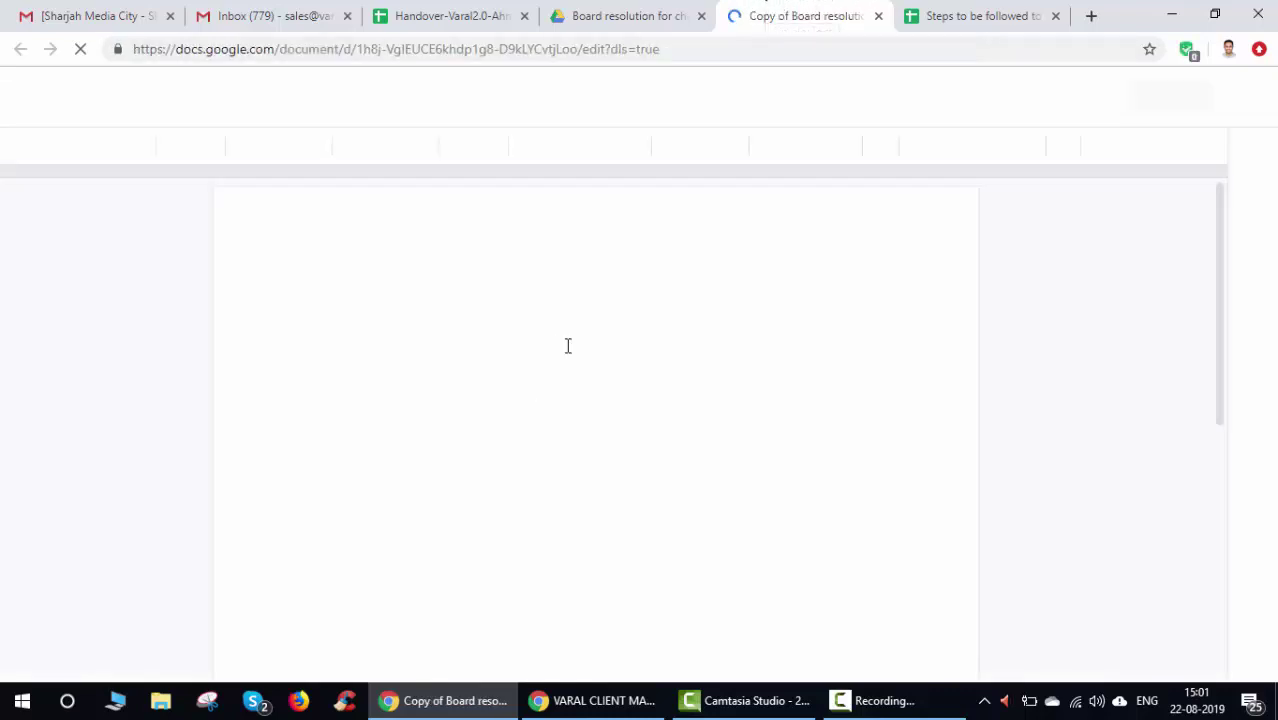
Skim the copied resolution and examine its header placeholders for company name, jurisdiction and company type.
scroll(593, 339, down, 6)
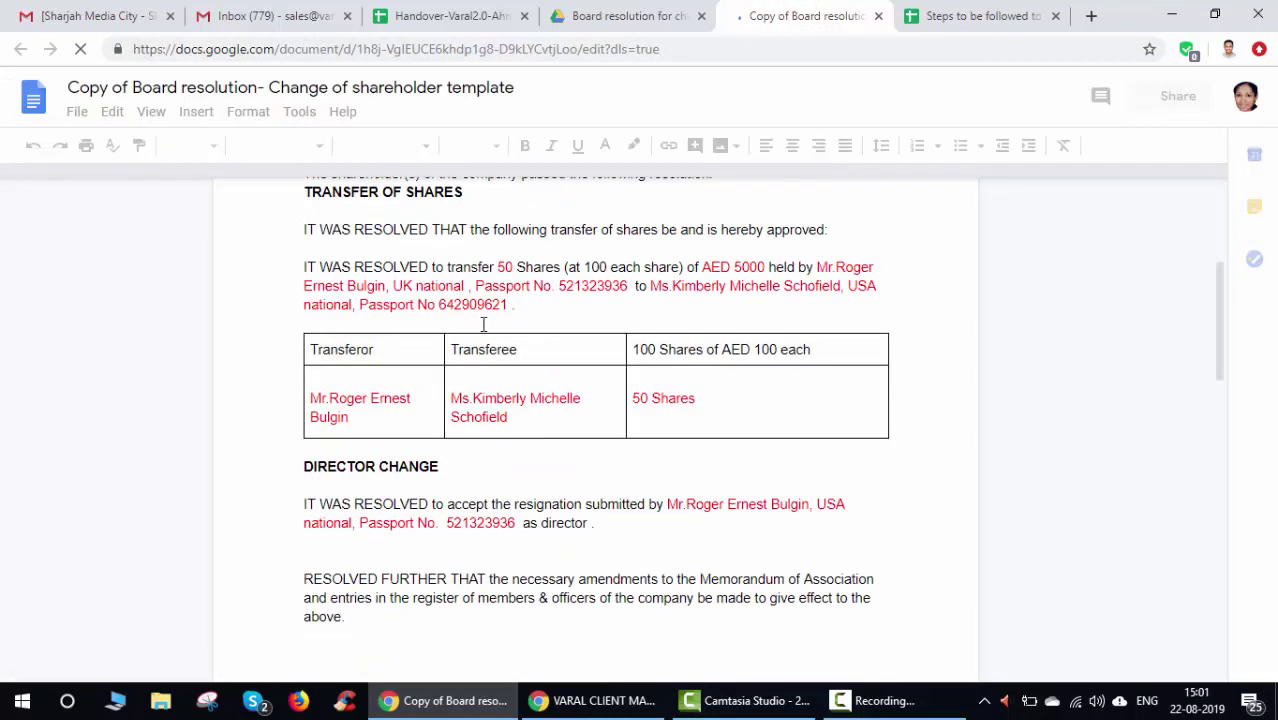
scroll(555, 488, down, 10)
scroll(496, 491, up, 15)
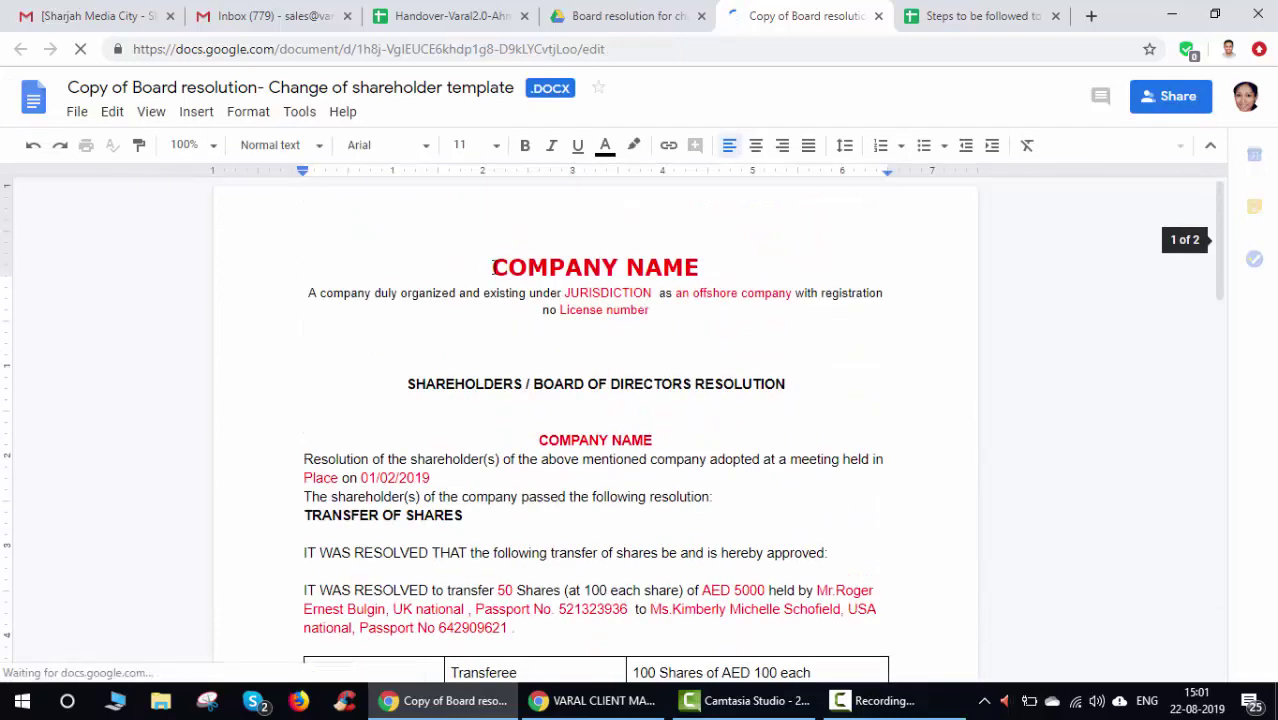
drag(492, 267, 618, 268)
click(705, 266)
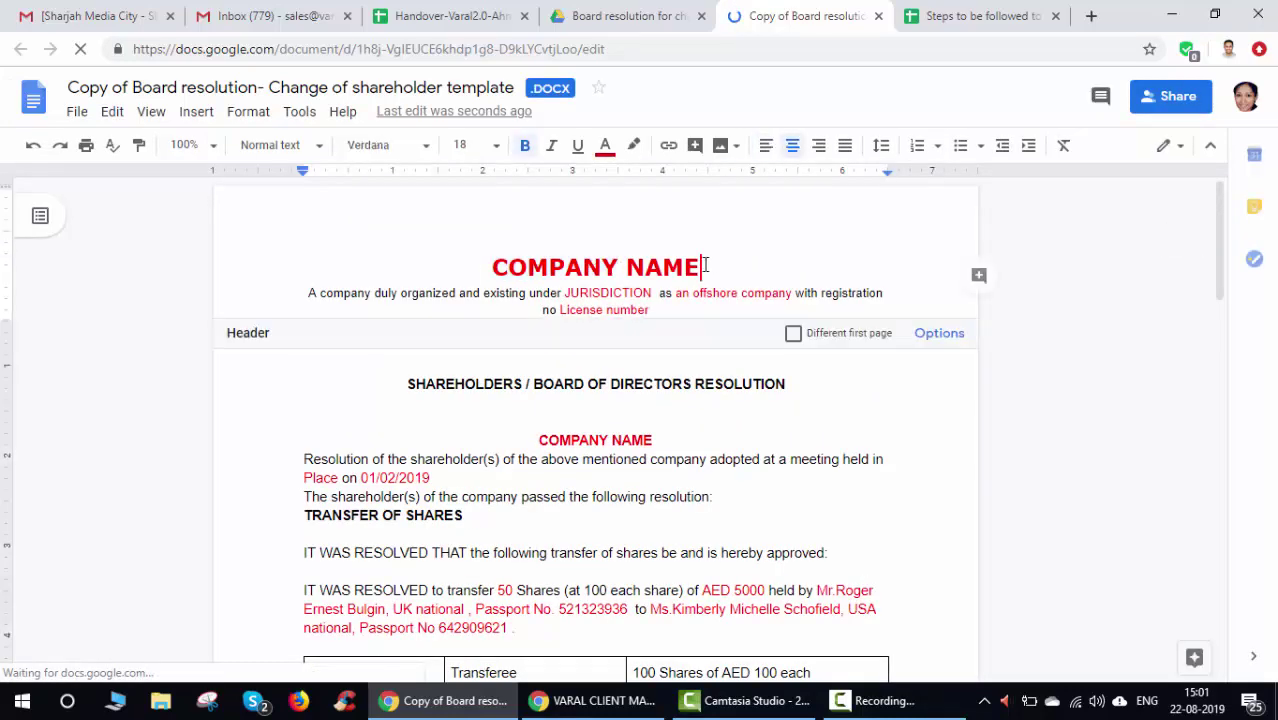
drag(705, 266, 518, 283)
double_click(588, 293)
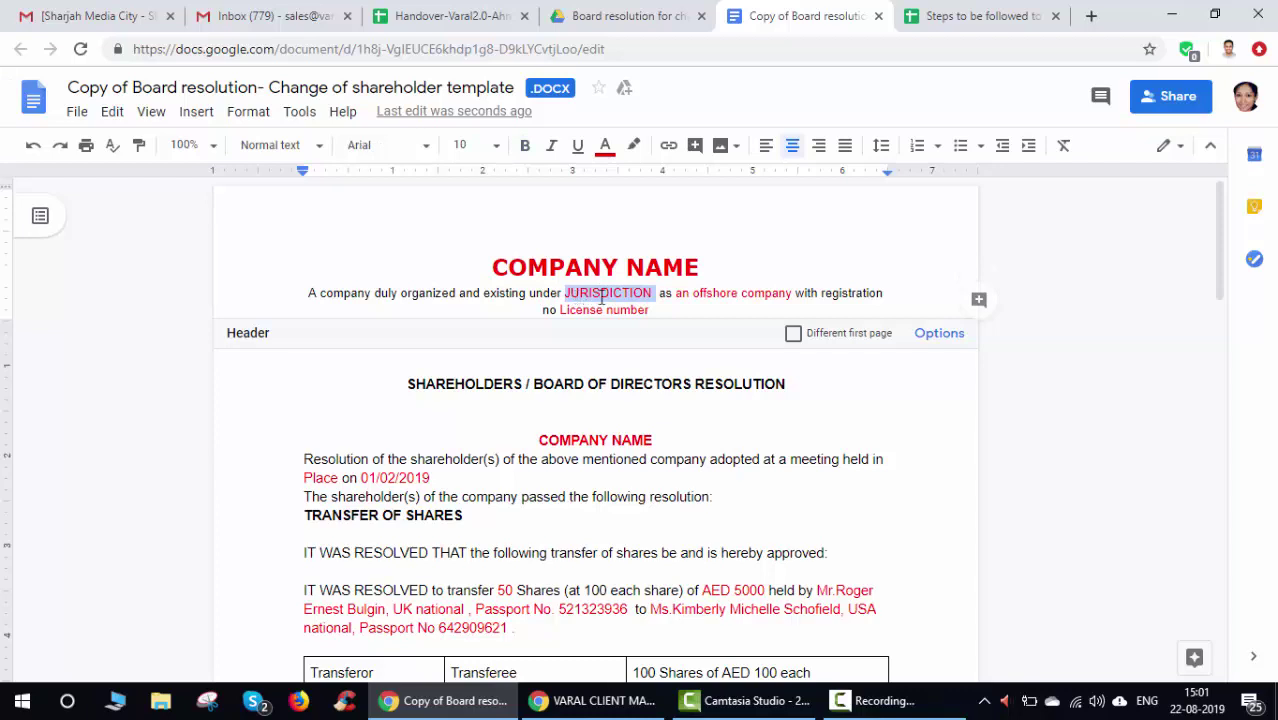
drag(678, 295, 793, 294)
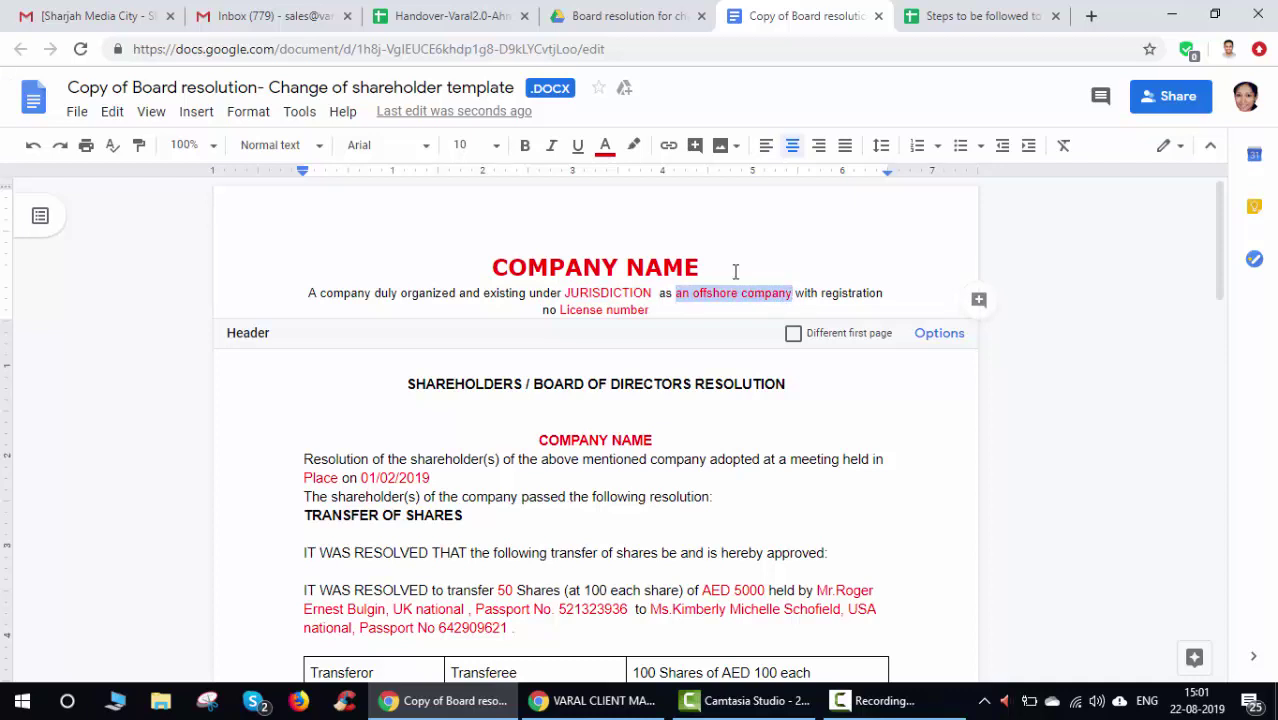
Close the copy's preview in Drive, return to the document and highlight the License number placeholder in the header.
click(614, 10)
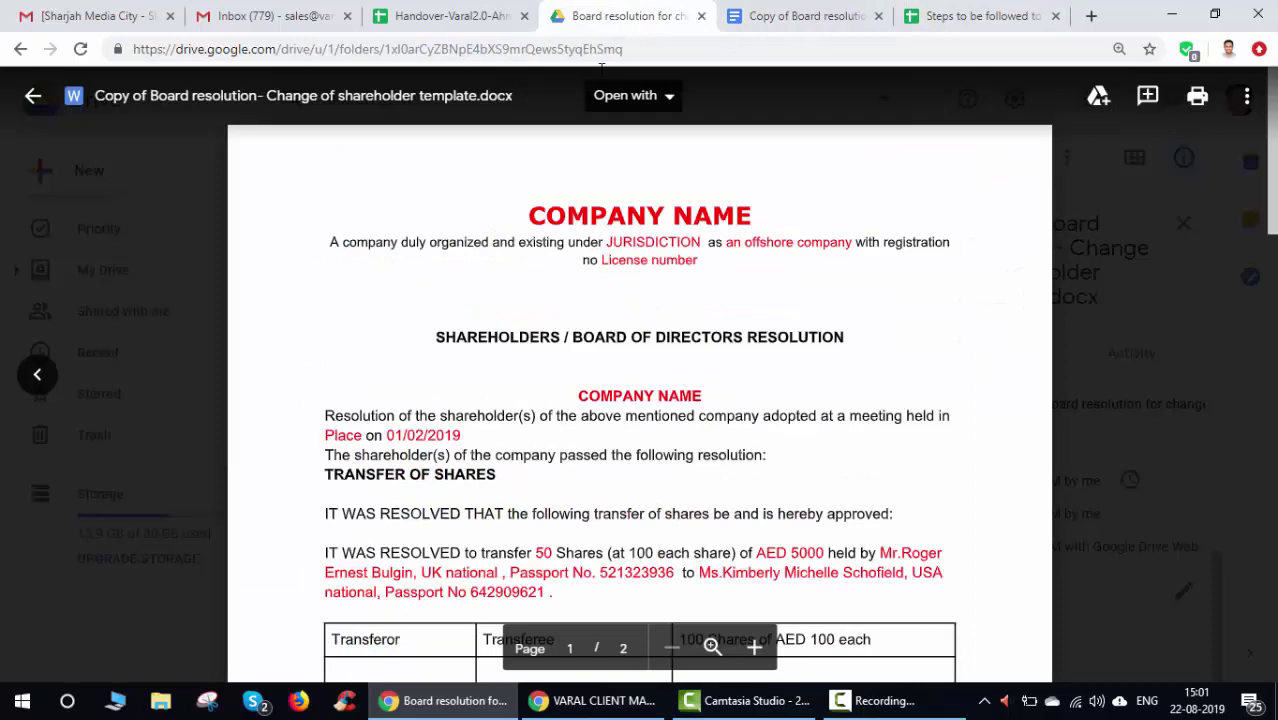
click(175, 243)
click(800, 15)
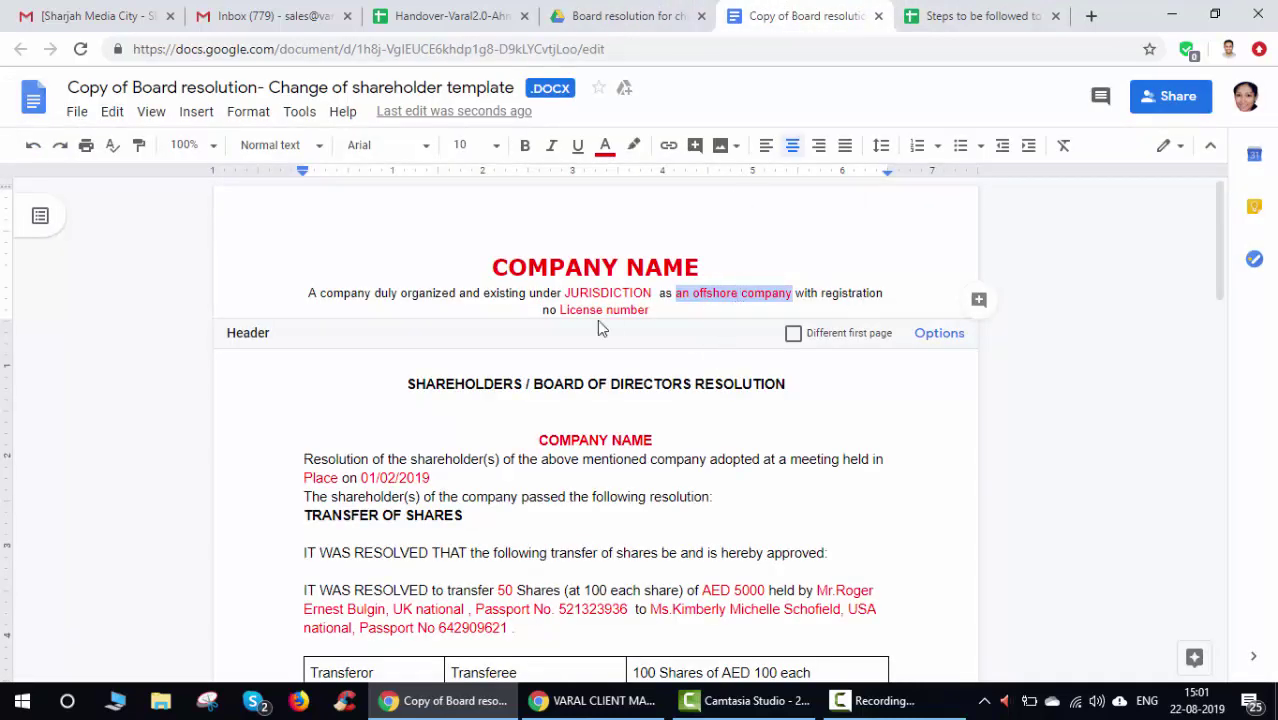
drag(560, 310, 658, 308)
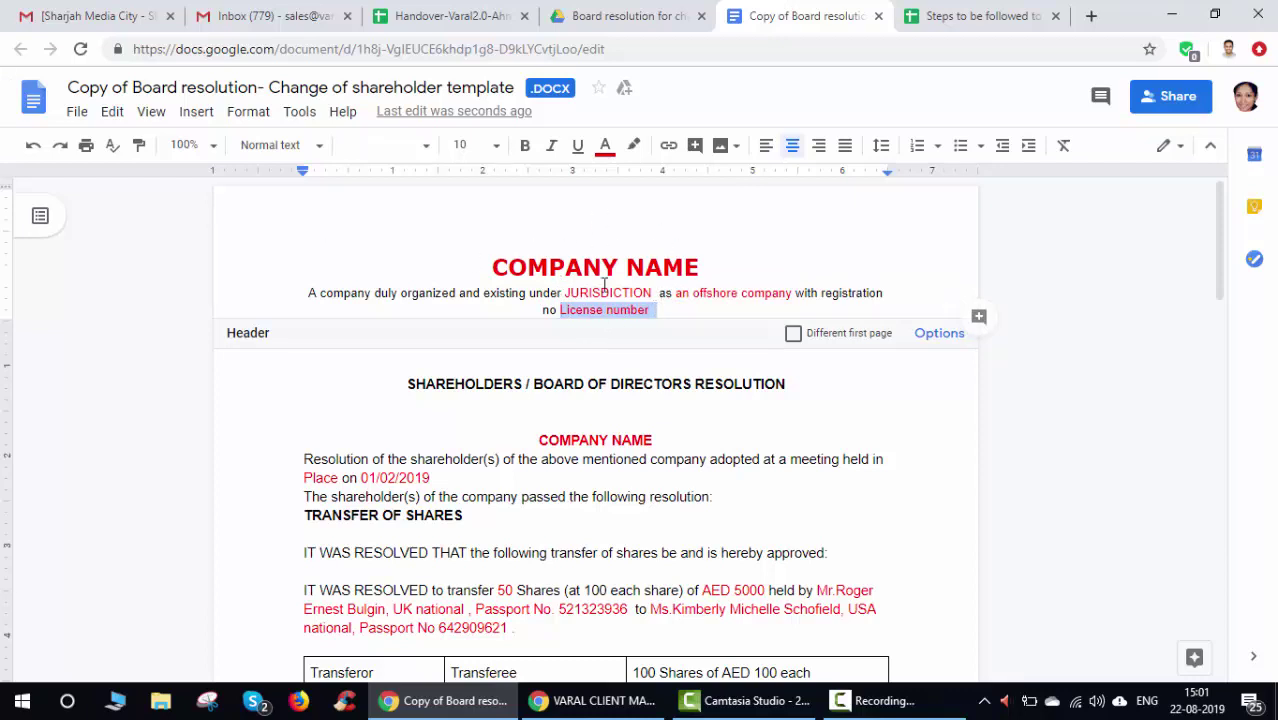
Review the resolution body, highlighting the meeting place, the number of shares, and the transferor's and transferee's details.
scroll(560, 430, down, 6)
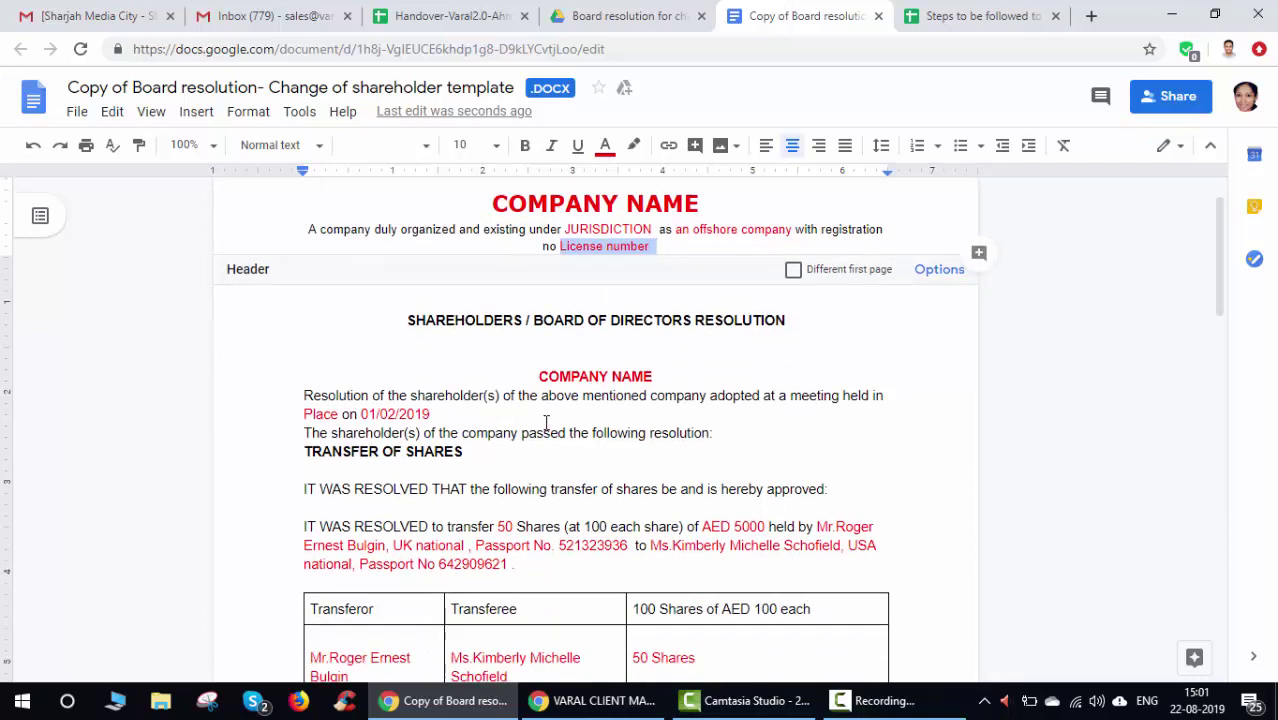
scroll(656, 403, down, 7)
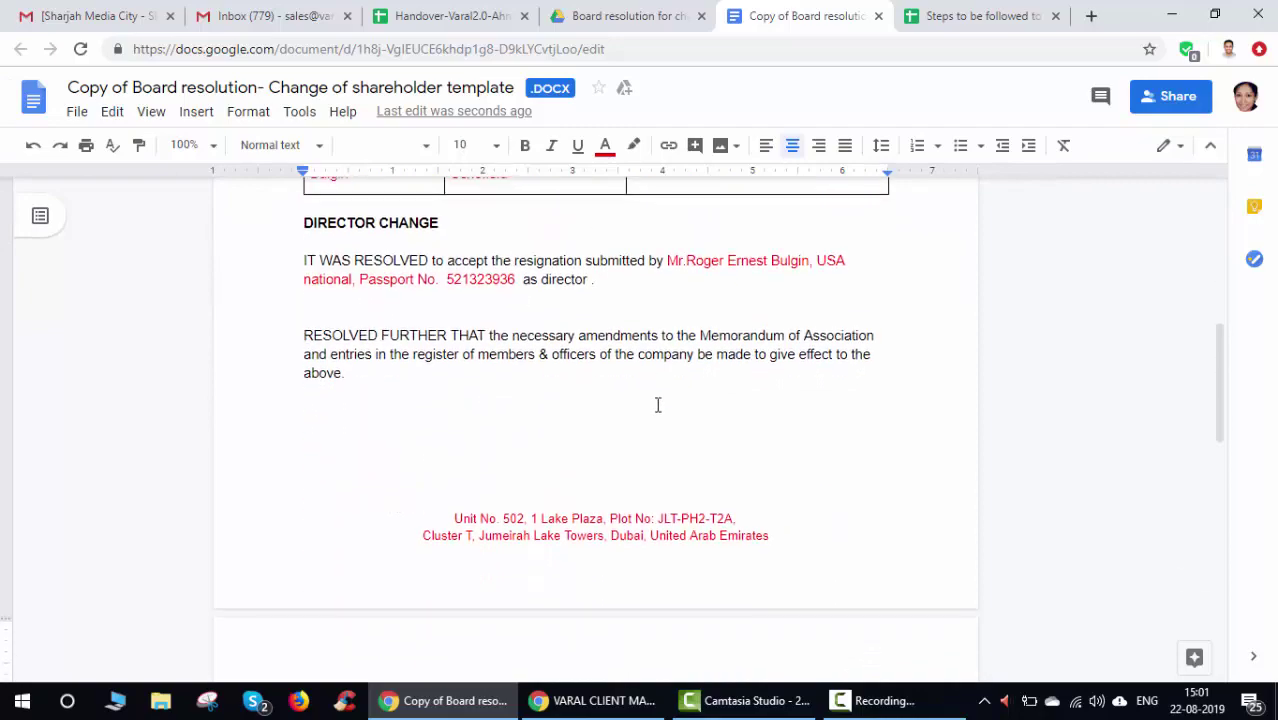
scroll(657, 404, up, 7)
scroll(665, 400, up, 6)
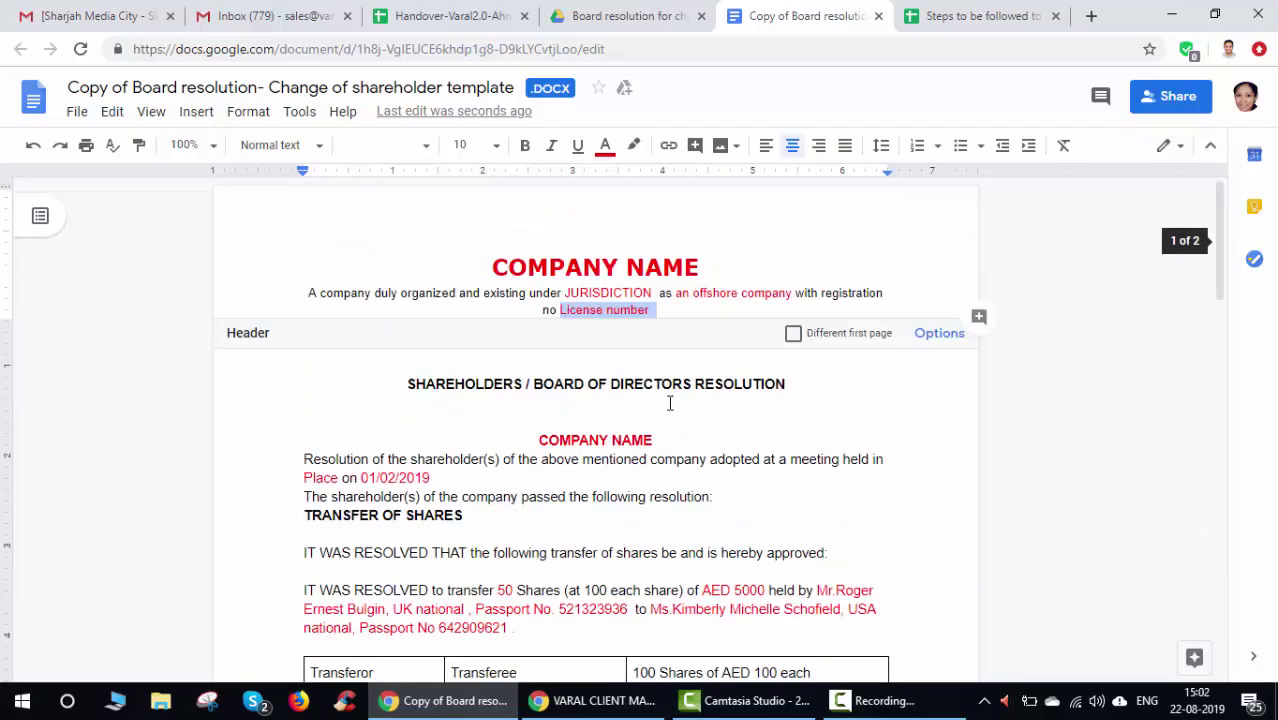
scroll(662, 428, down, 3)
scroll(417, 340, up, 1)
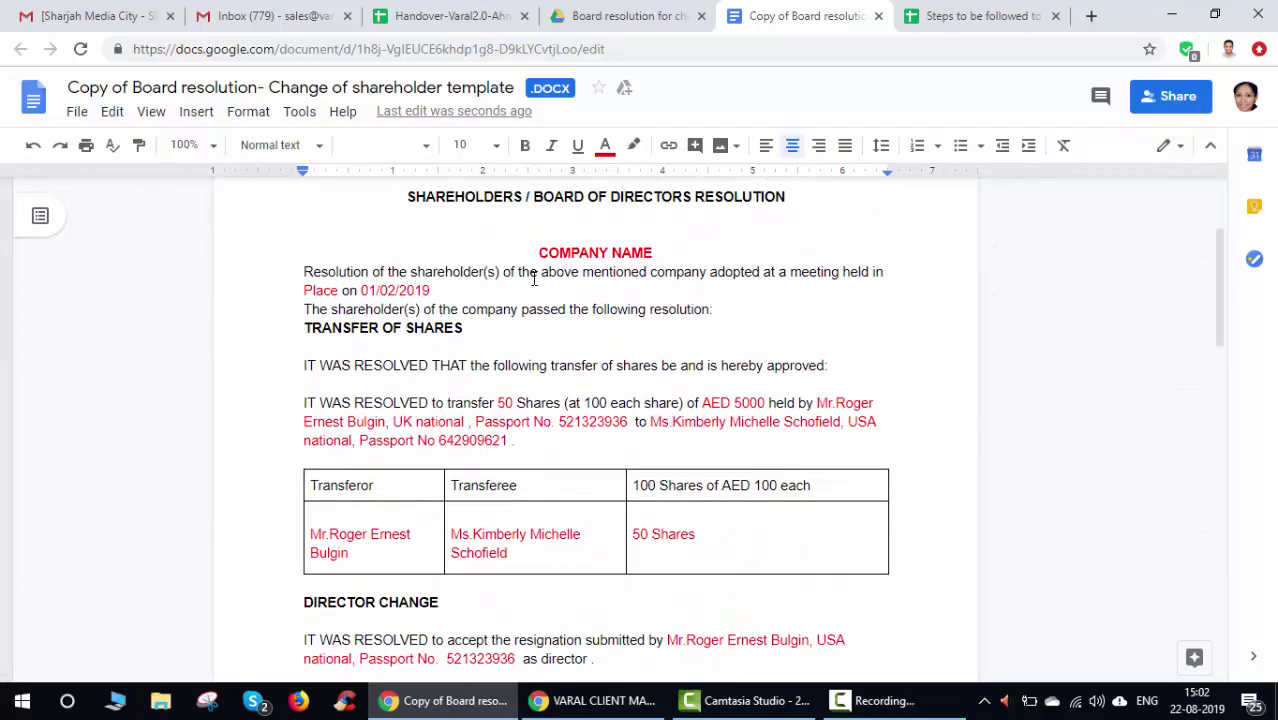
double_click(325, 291)
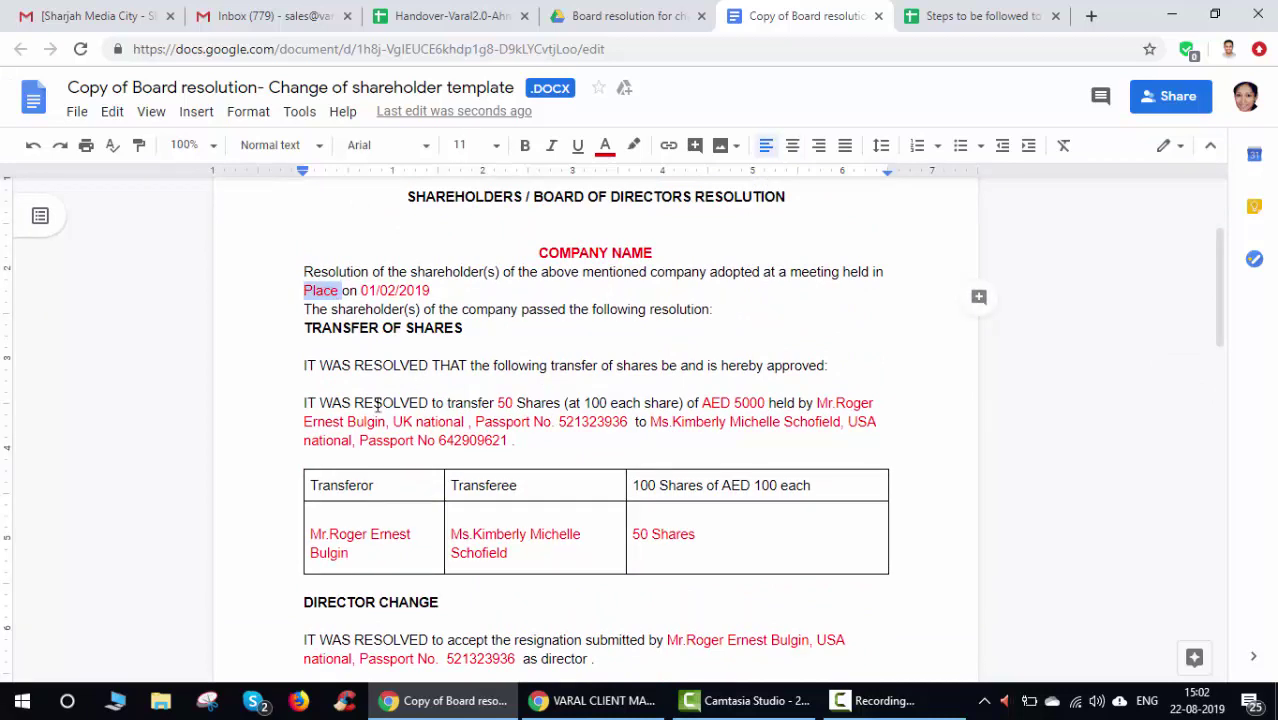
double_click(505, 402)
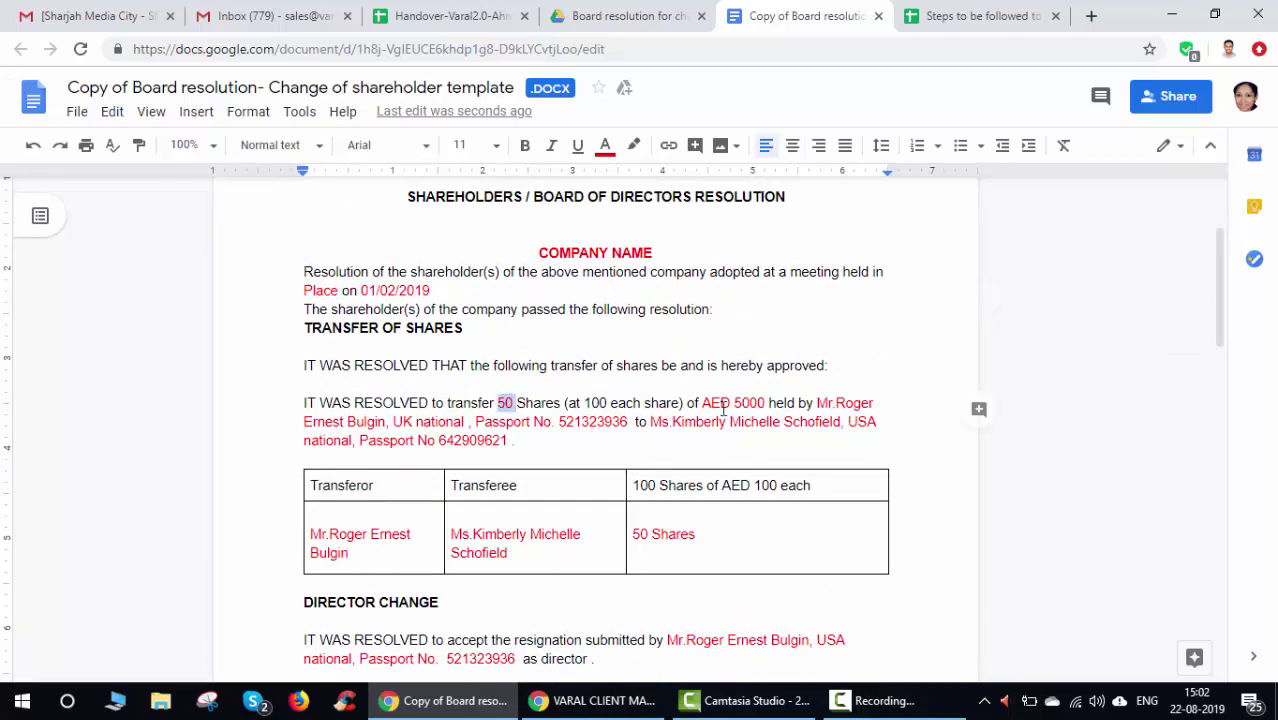
drag(703, 402, 513, 422)
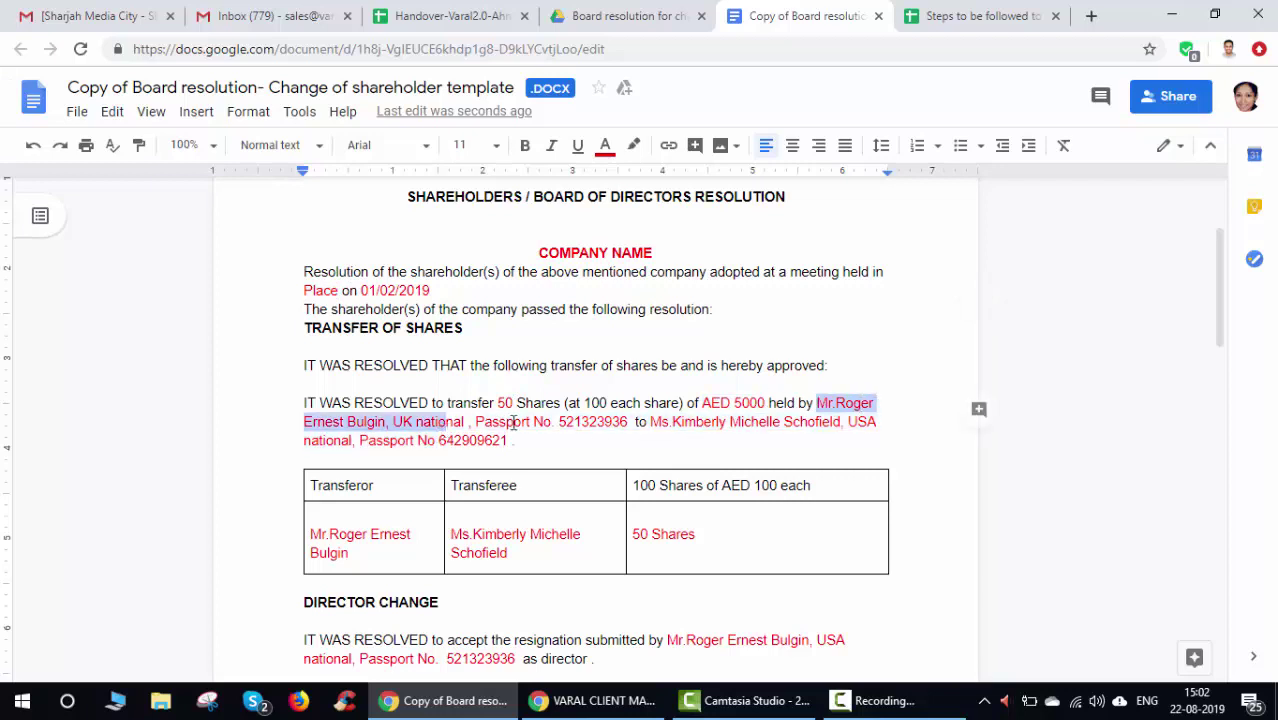
drag(649, 422, 542, 443)
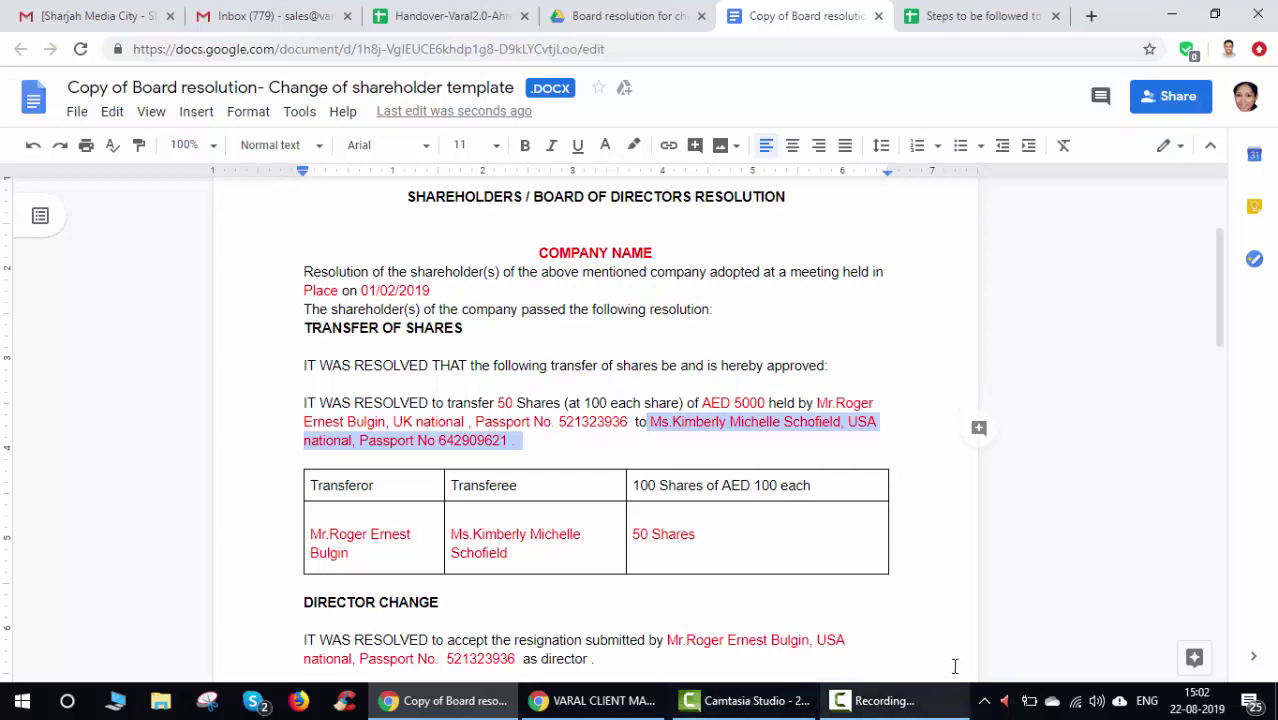
mouse_move(916, 711)
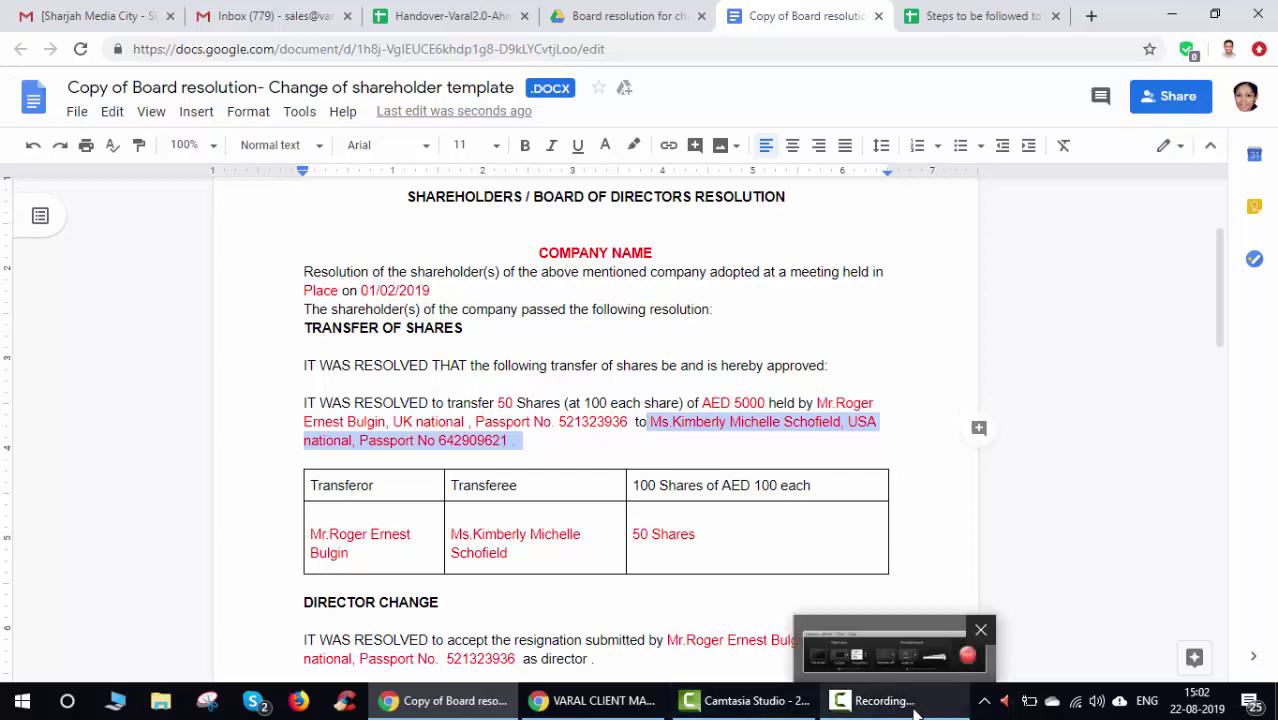
click(905, 660)
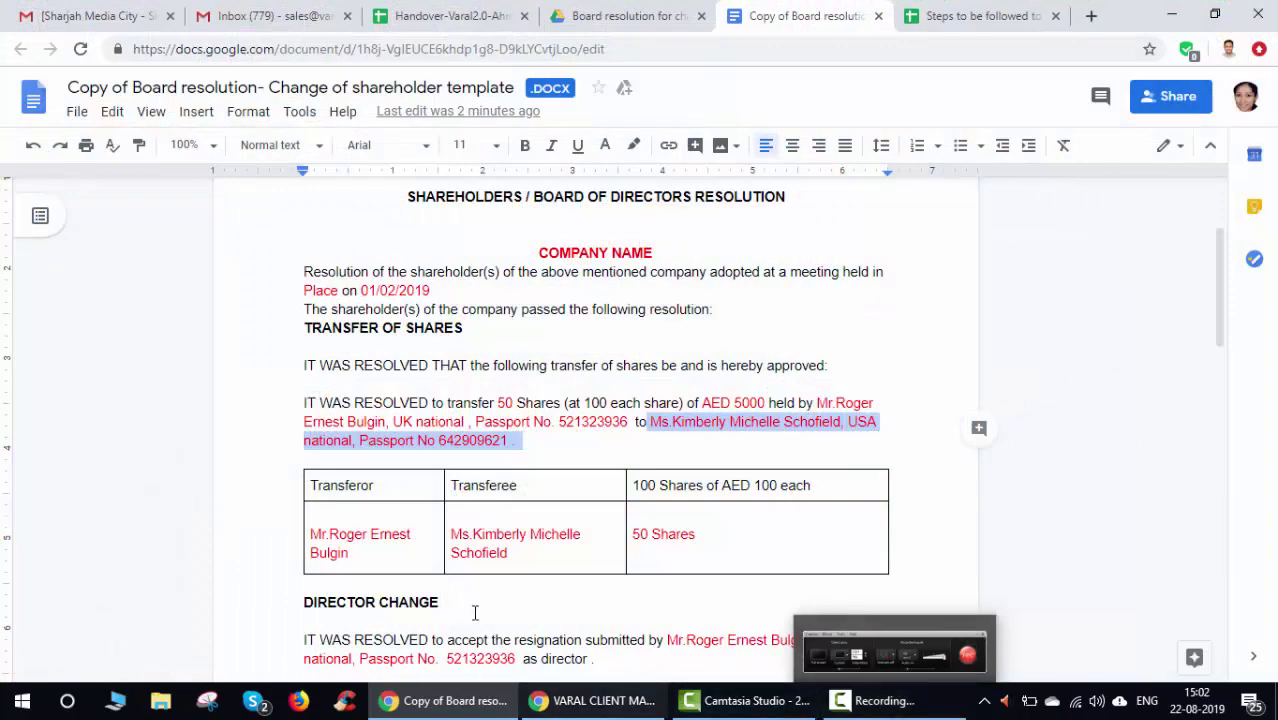
click(246, 445)
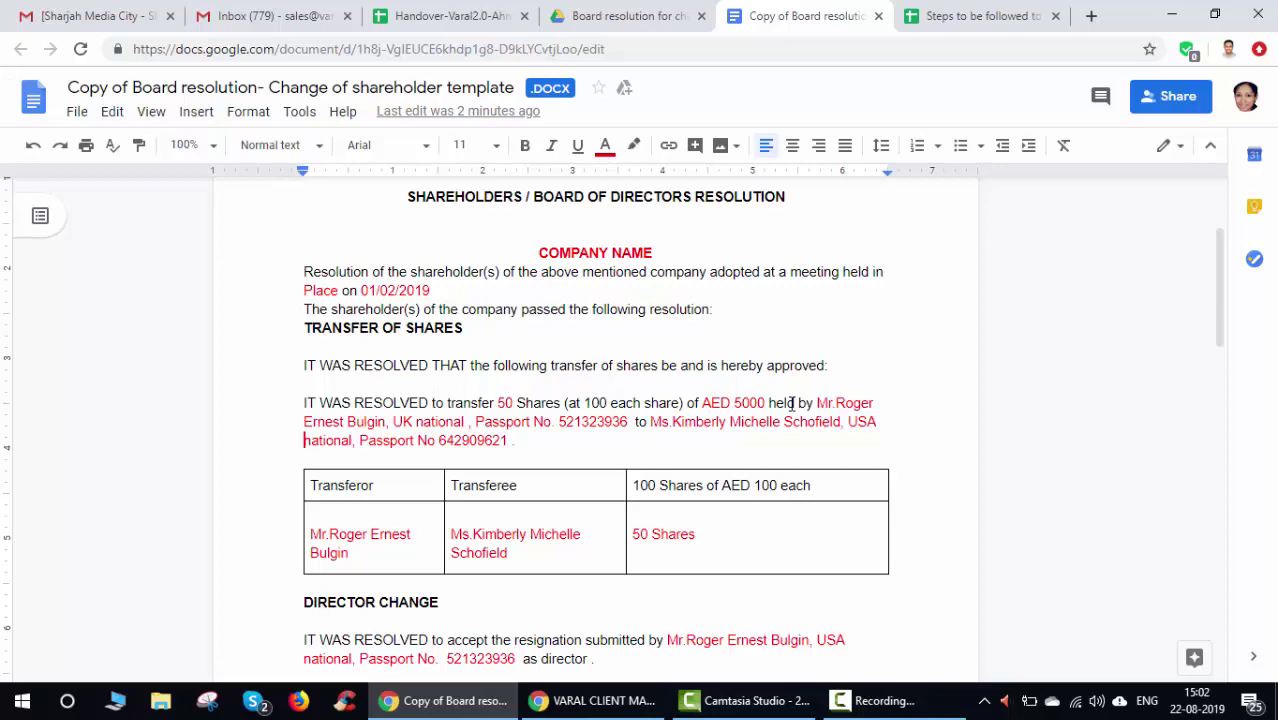
Re-read the share count, amount and party details under TRANSFER OF SHARES, and highlight the resigning director's details under DIRECTOR CHANGE.
double_click(504, 402)
click(702, 403)
drag(703, 403, 882, 418)
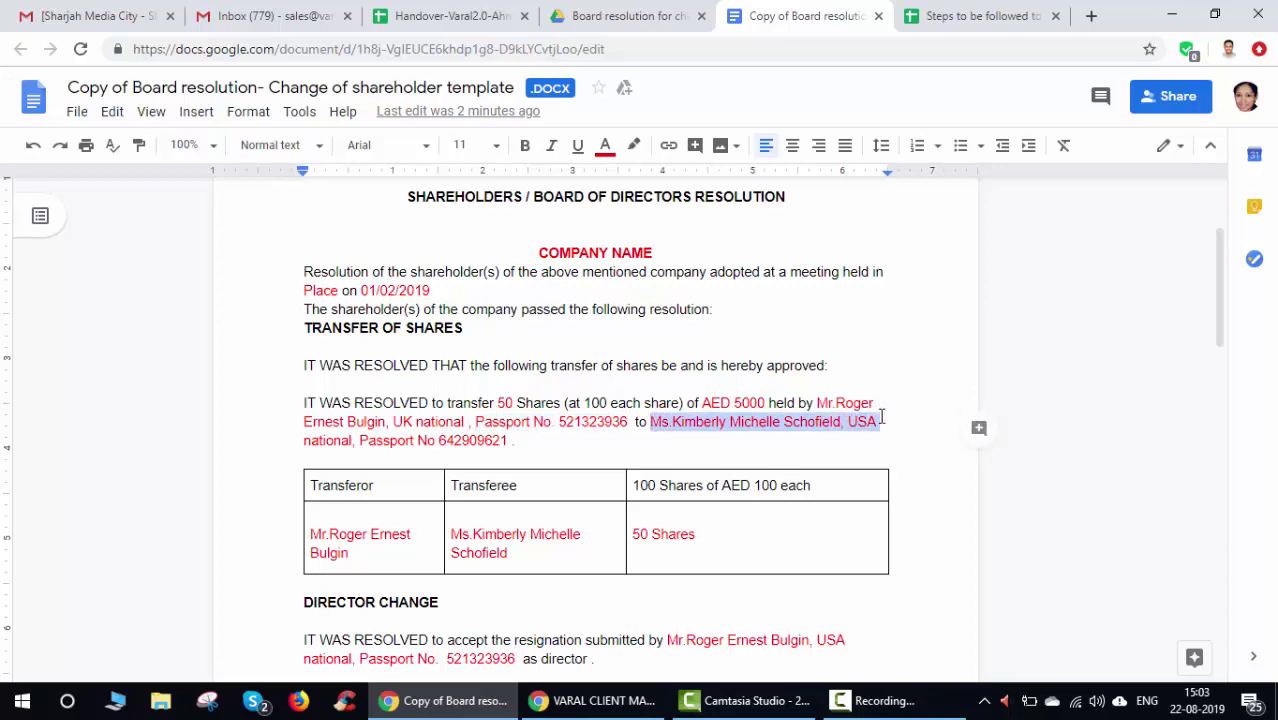
click(352, 440)
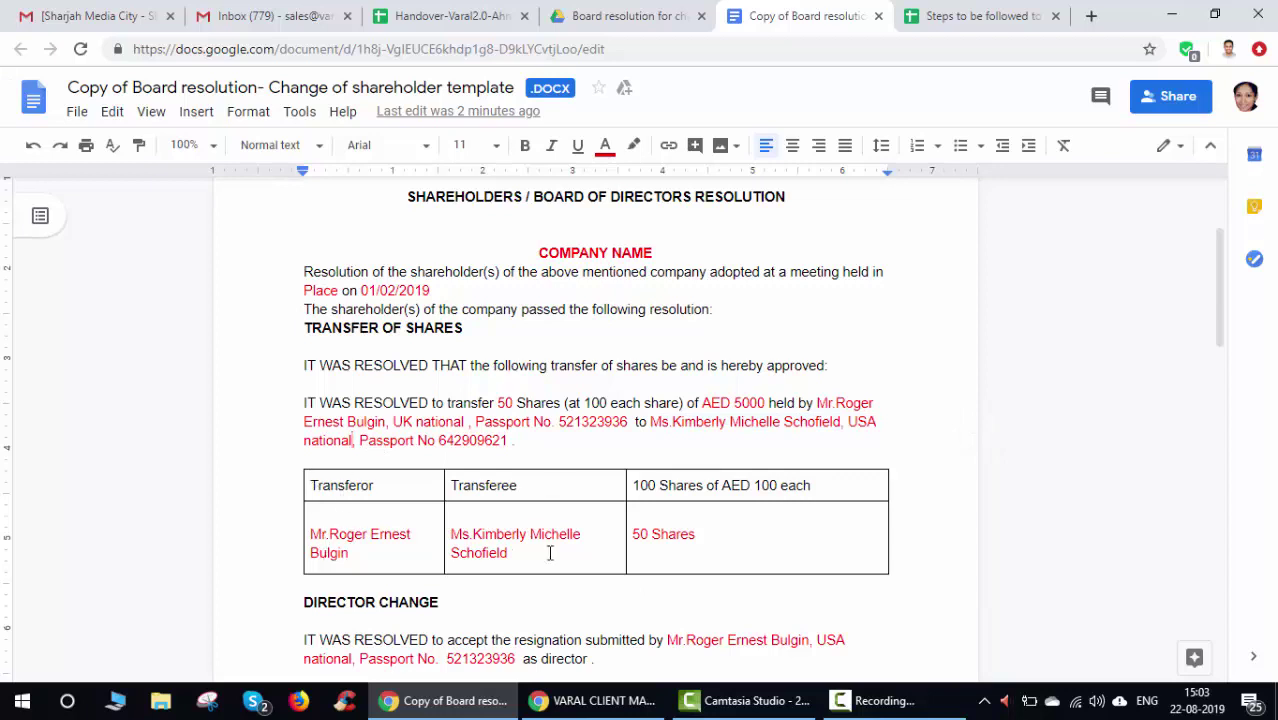
scroll(553, 585, down, 2)
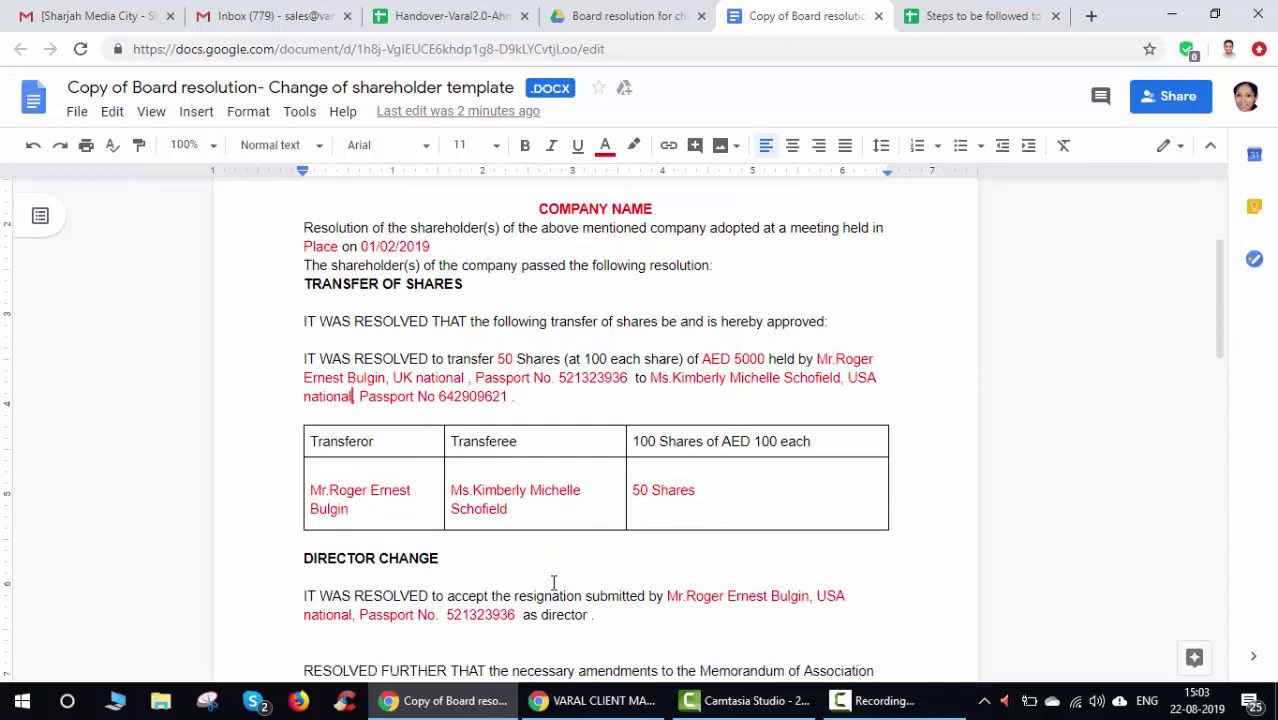
drag(668, 453, 845, 452)
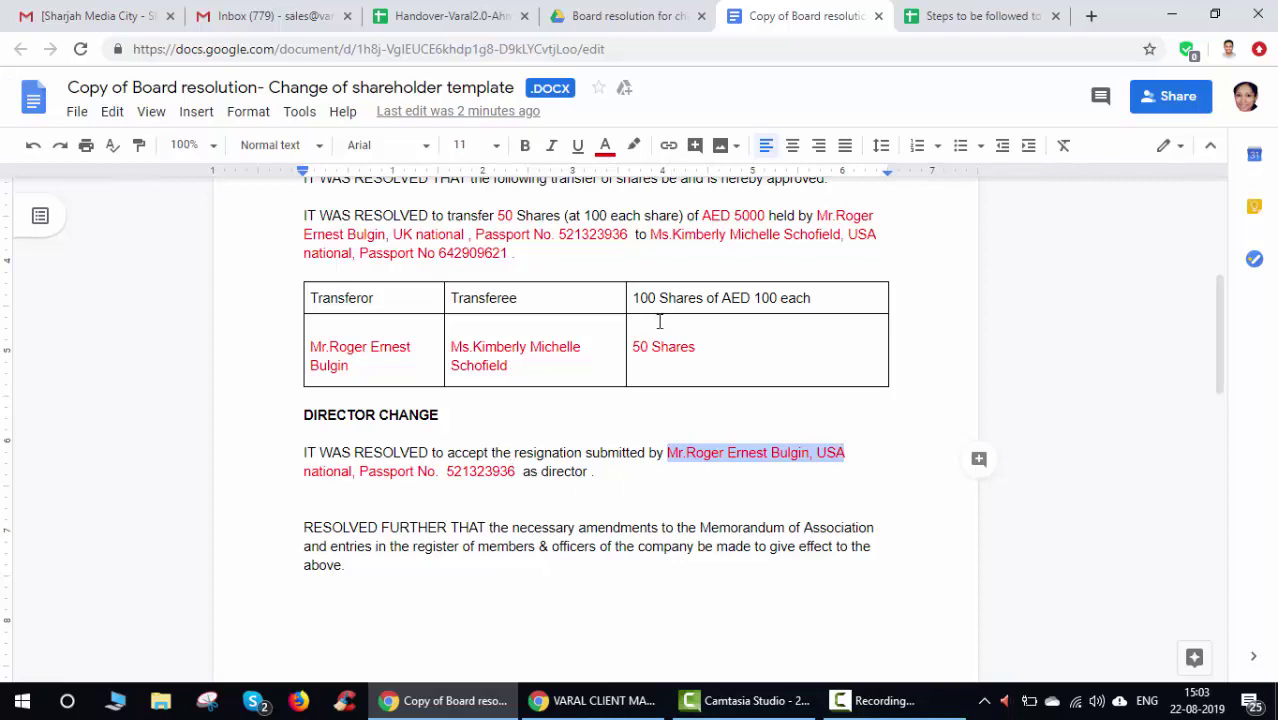
Review the rest of the copied resolution, from the address footer through the shareholder statement, document date and signature blocks.
scroll(699, 486, down, 4)
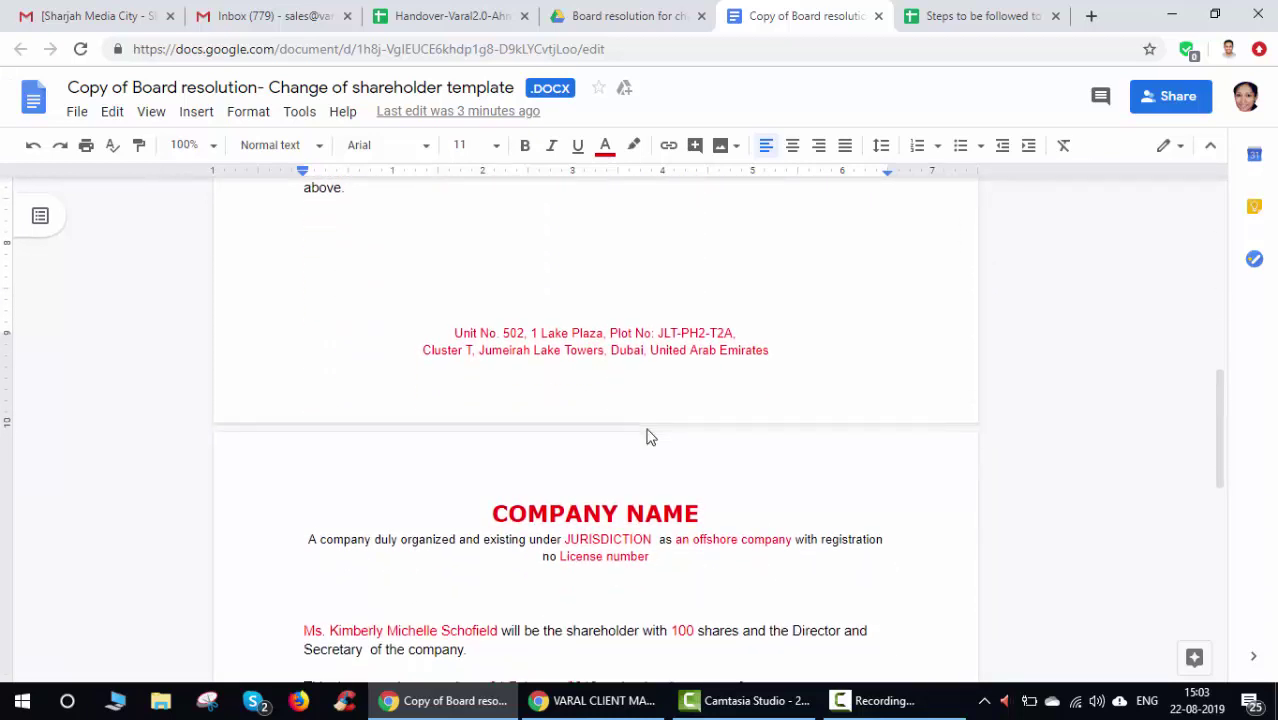
scroll(648, 437, down, 3)
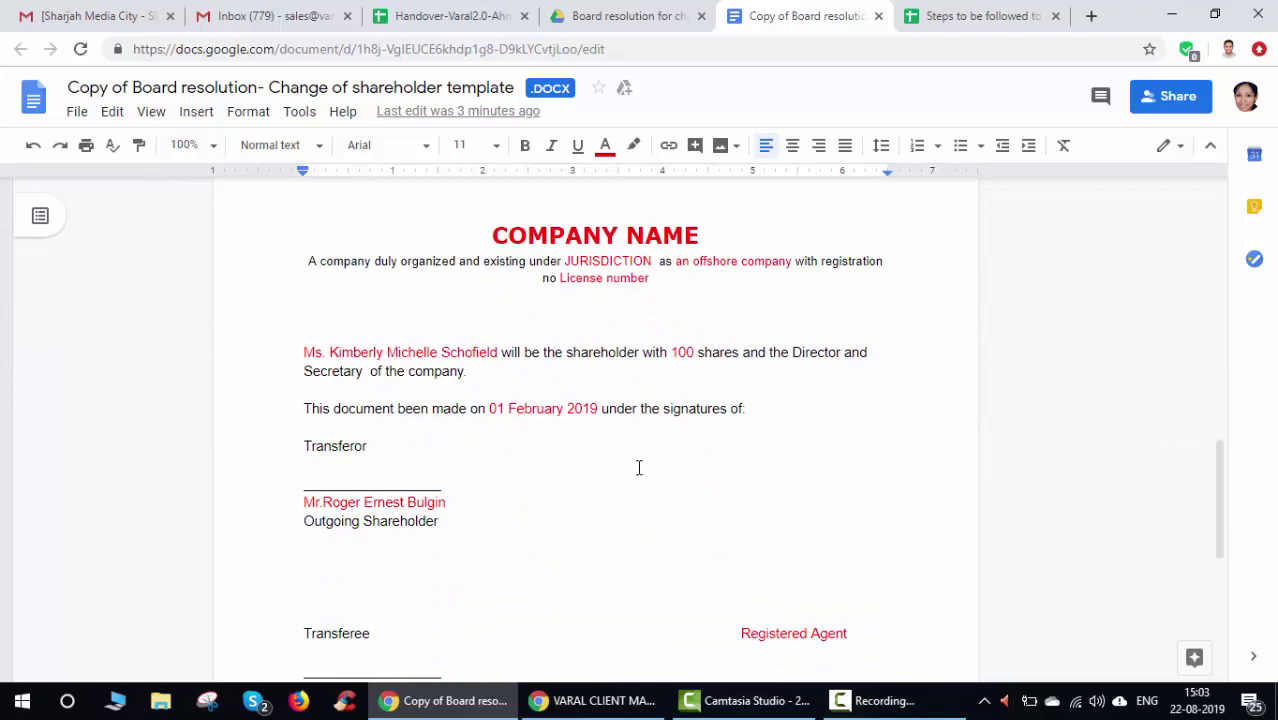
scroll(583, 489, down, 3)
scroll(569, 452, up, 6)
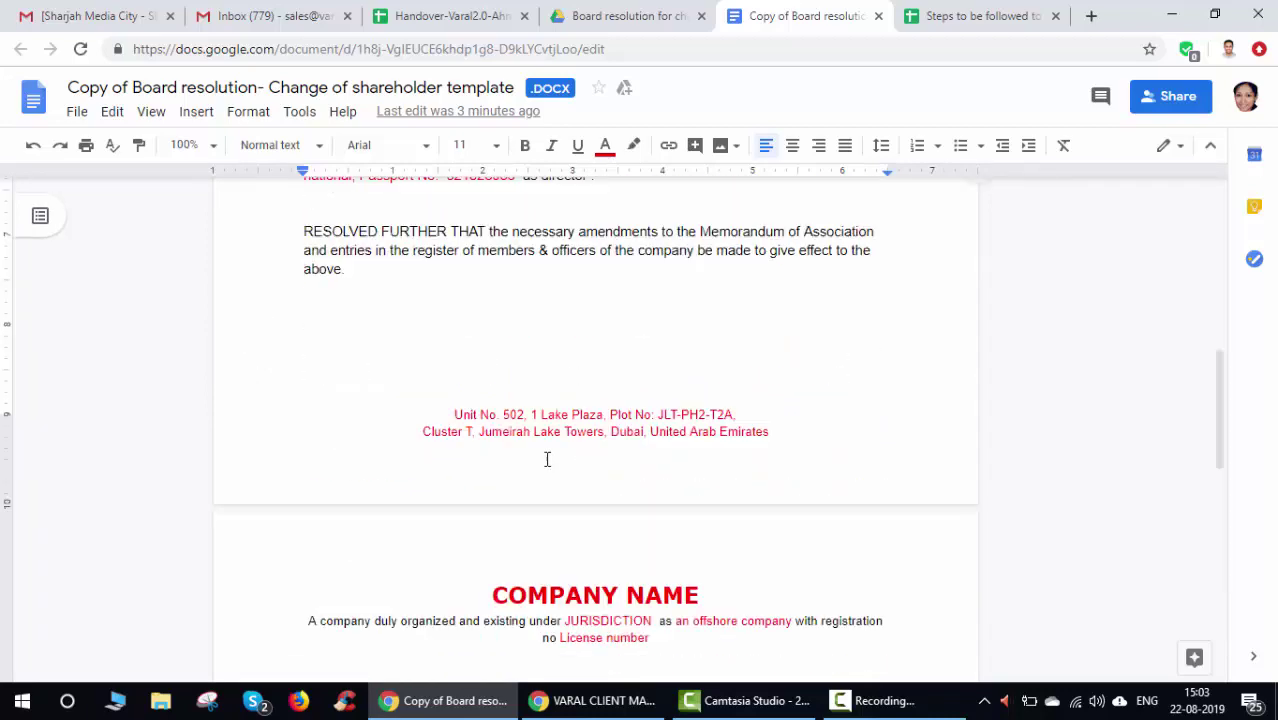
Remove the copy of the change-of-shareholder Board resolution template from its Drive folder, keeping the original.
click(627, 16)
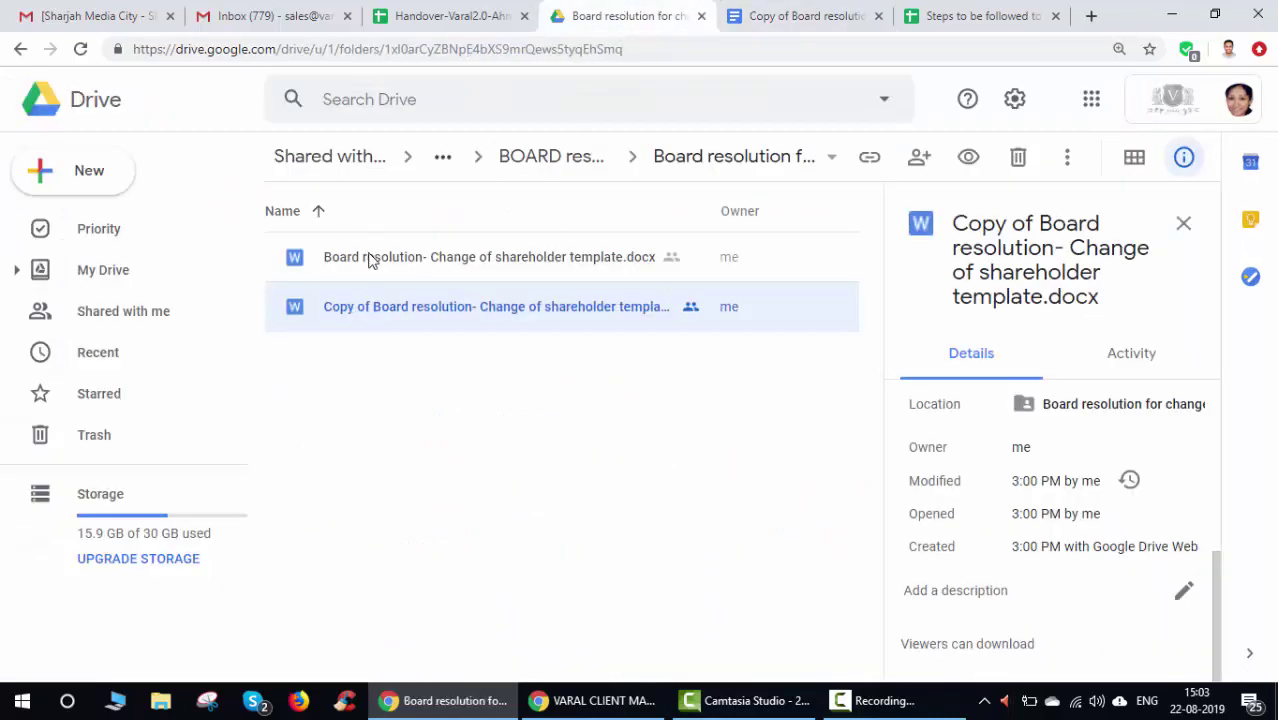
right_click(445, 312)
click(544, 645)
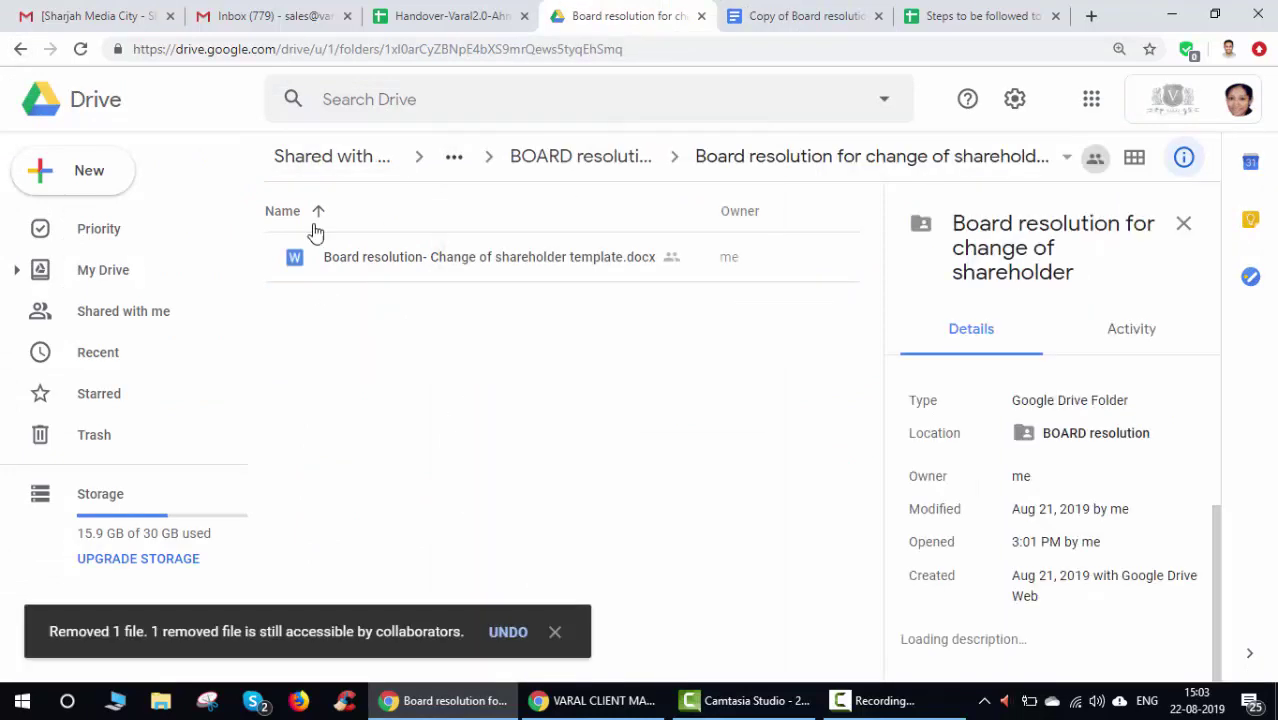
Check the Board resolution for change of activity folder, return to the Varal JEA manual folder and look through its contents.
click(380, 268)
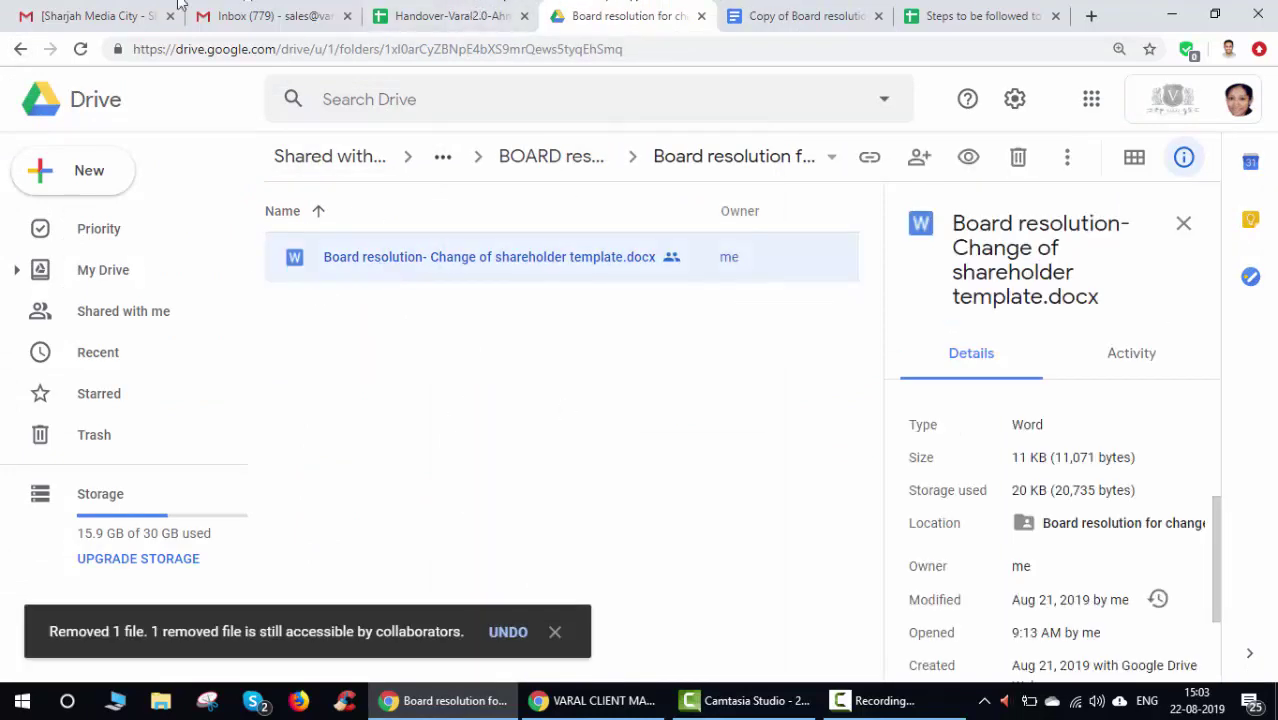
click(20, 48)
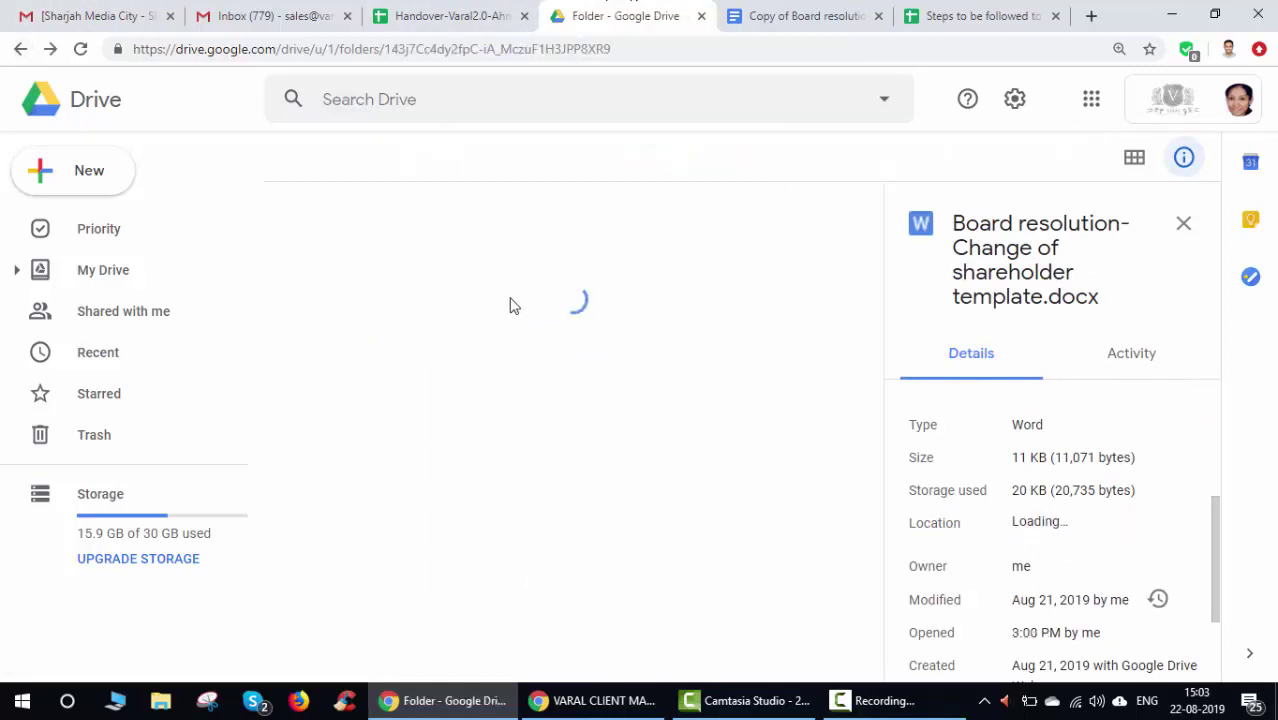
double_click(448, 258)
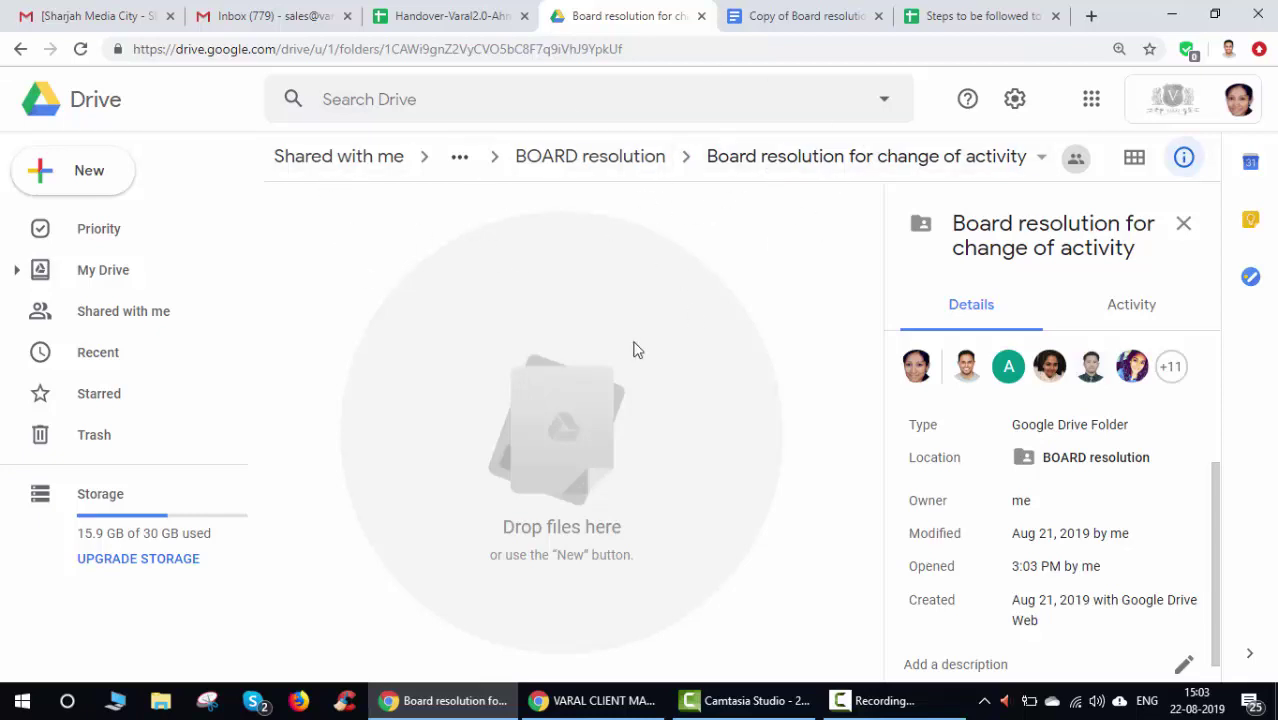
click(20, 49)
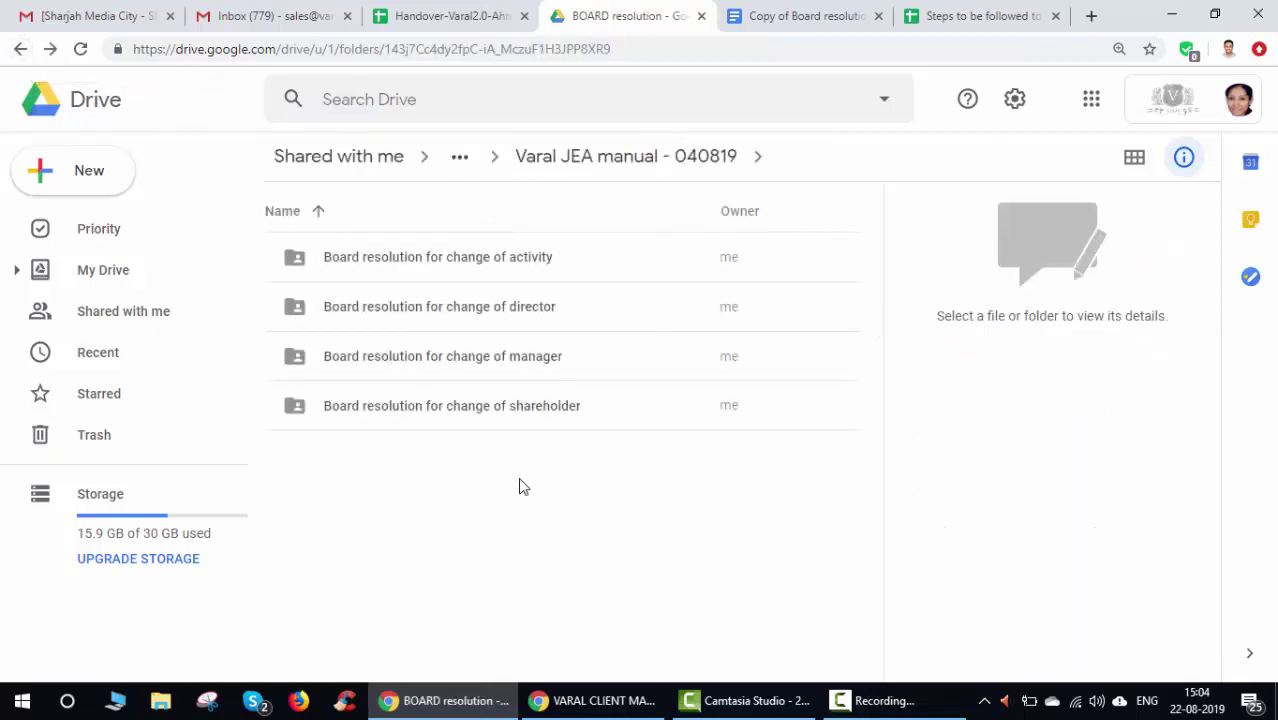
click(20, 49)
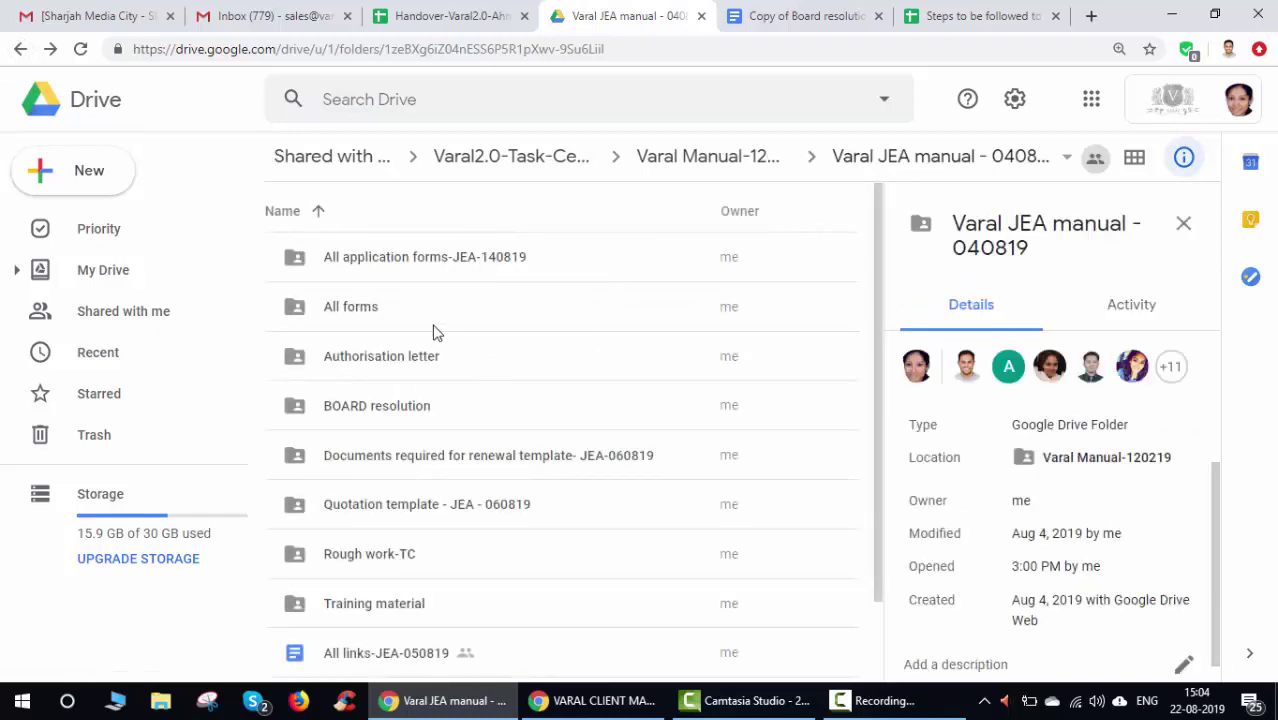
scroll(448, 362, down, 1)
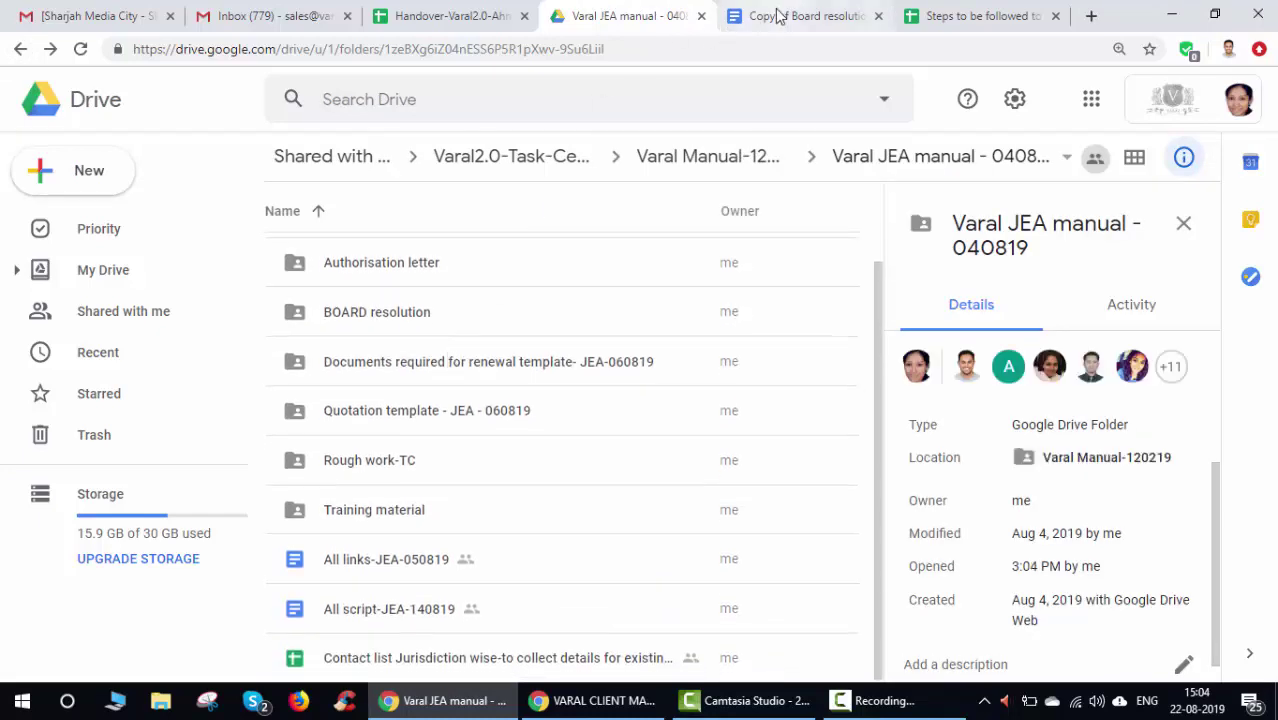
Switch to the steps spreadsheet and review the Fill application forms actions and scripts for submitting signed documents by email or courier.
click(965, 15)
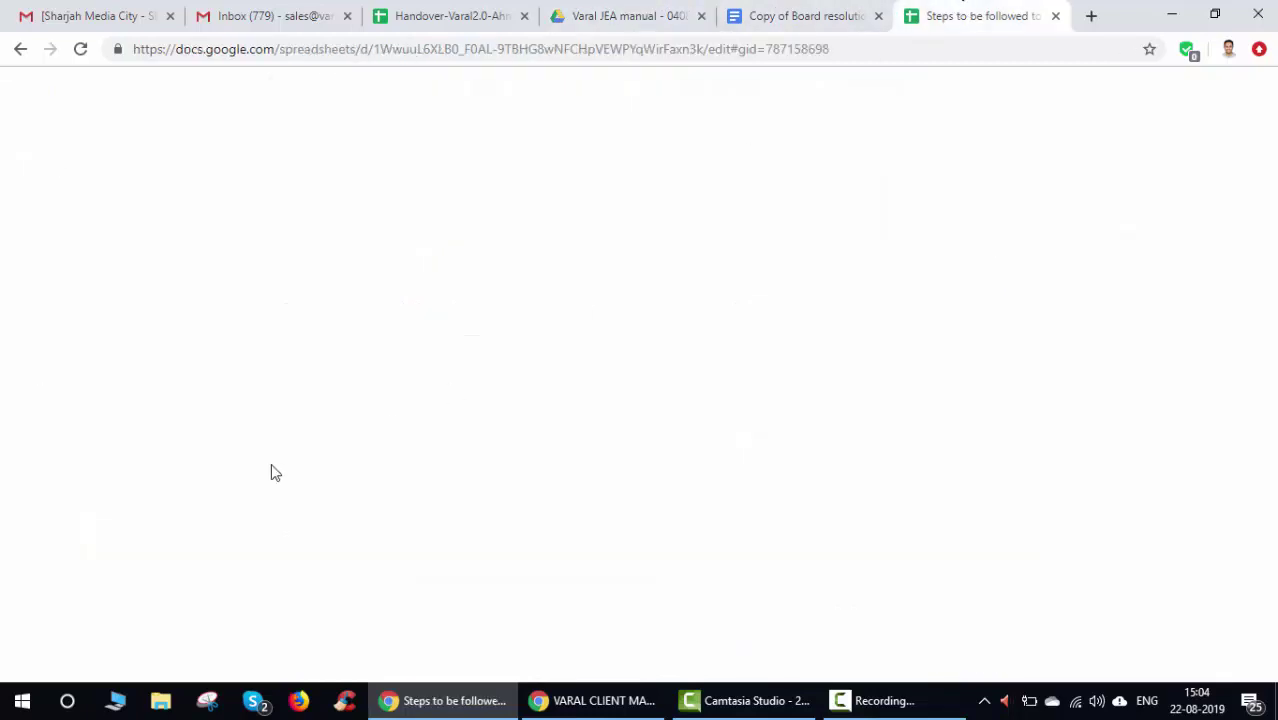
scroll(600, 538, down, 1)
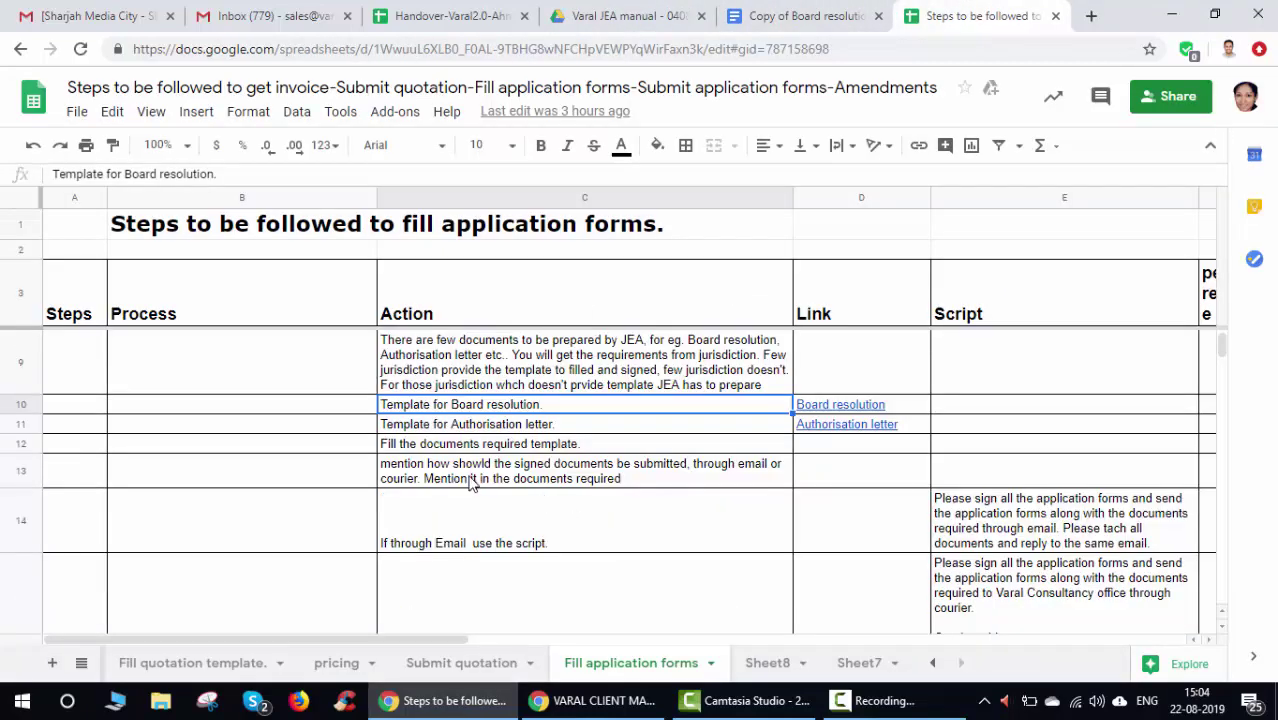
scroll(725, 484, down, 2)
scroll(586, 467, down, 2)
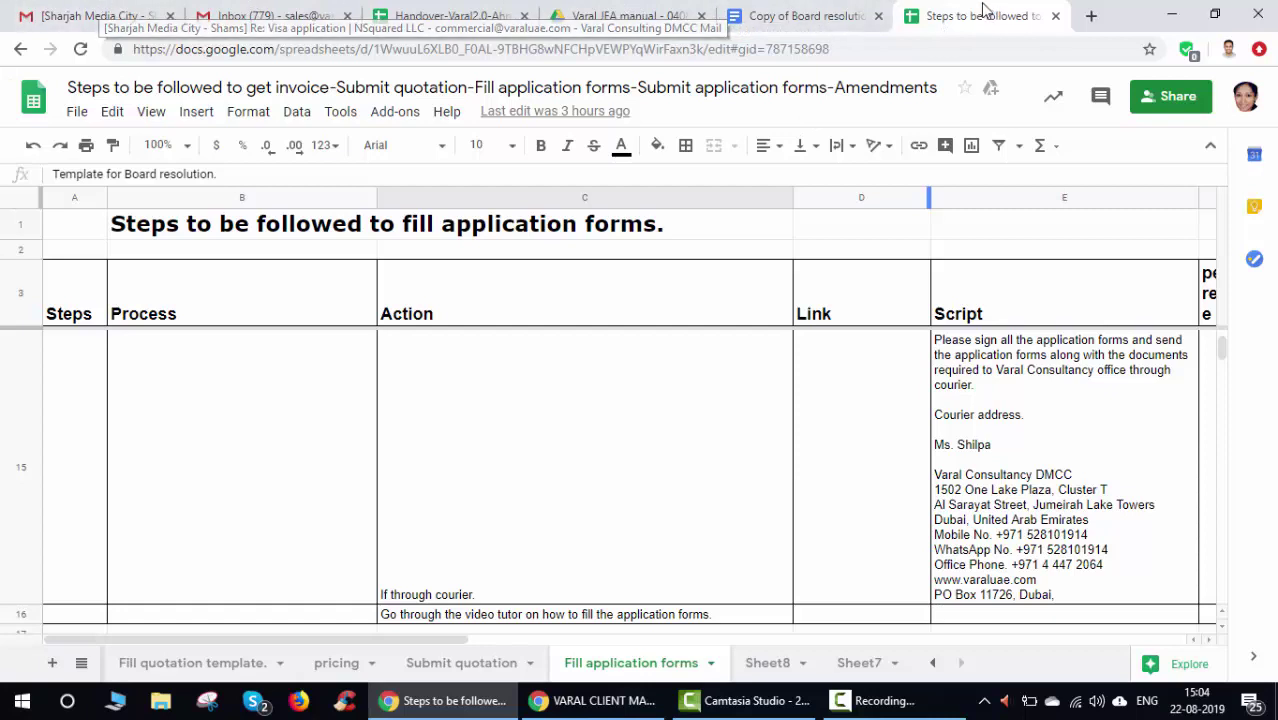
Open the jurisdiction-wise contact list spreadsheet from the Varal JEA manual folder and bring up its Amendments sheet.
click(630, 16)
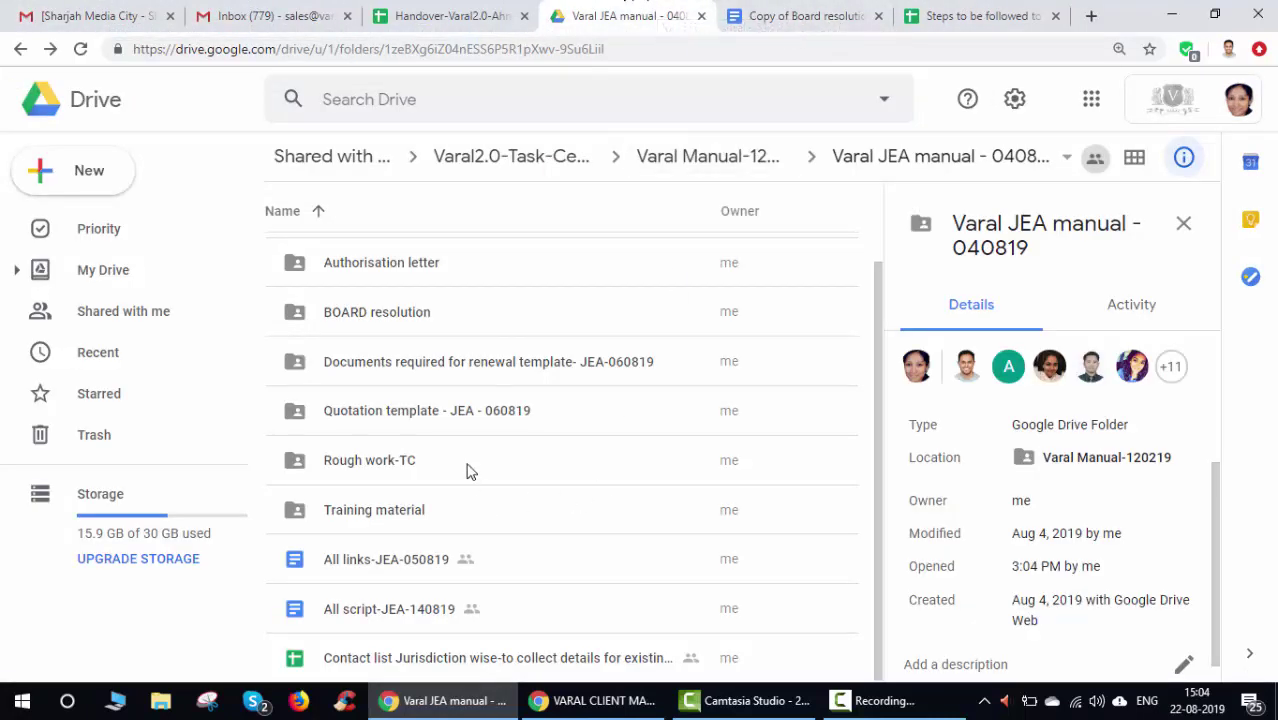
scroll(425, 550, up, 1)
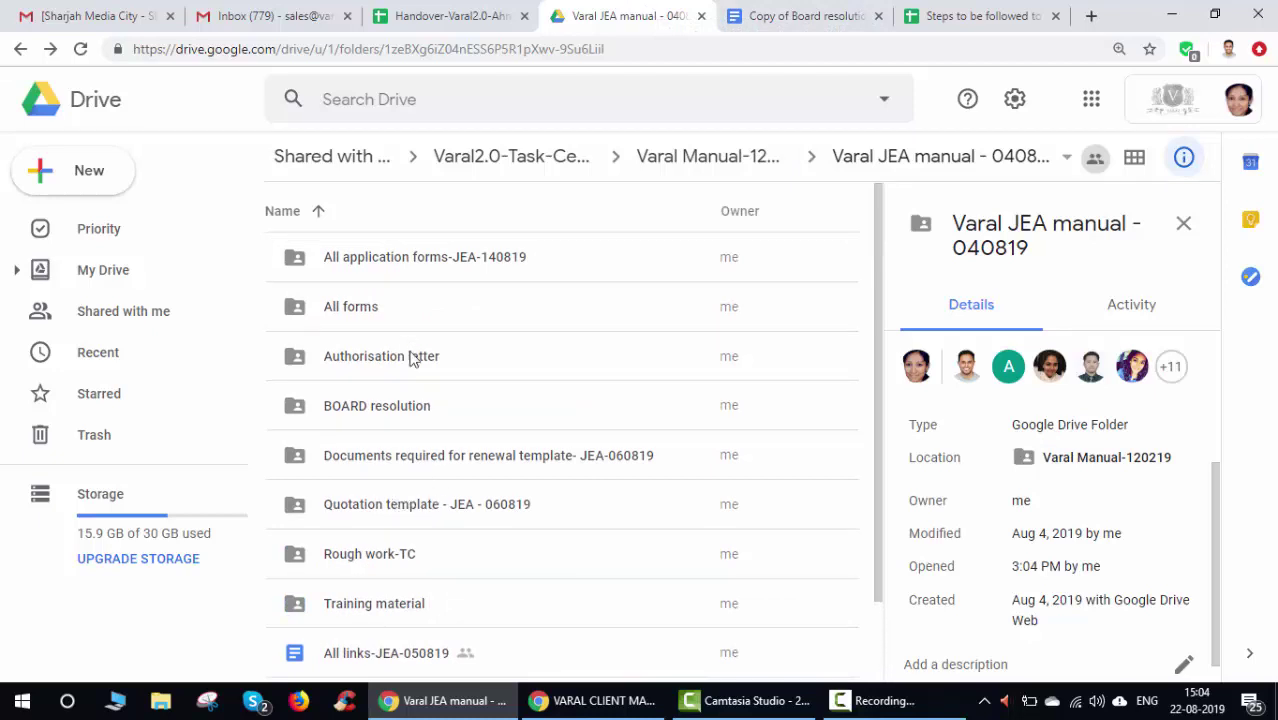
scroll(418, 380, down, 1)
double_click(430, 660)
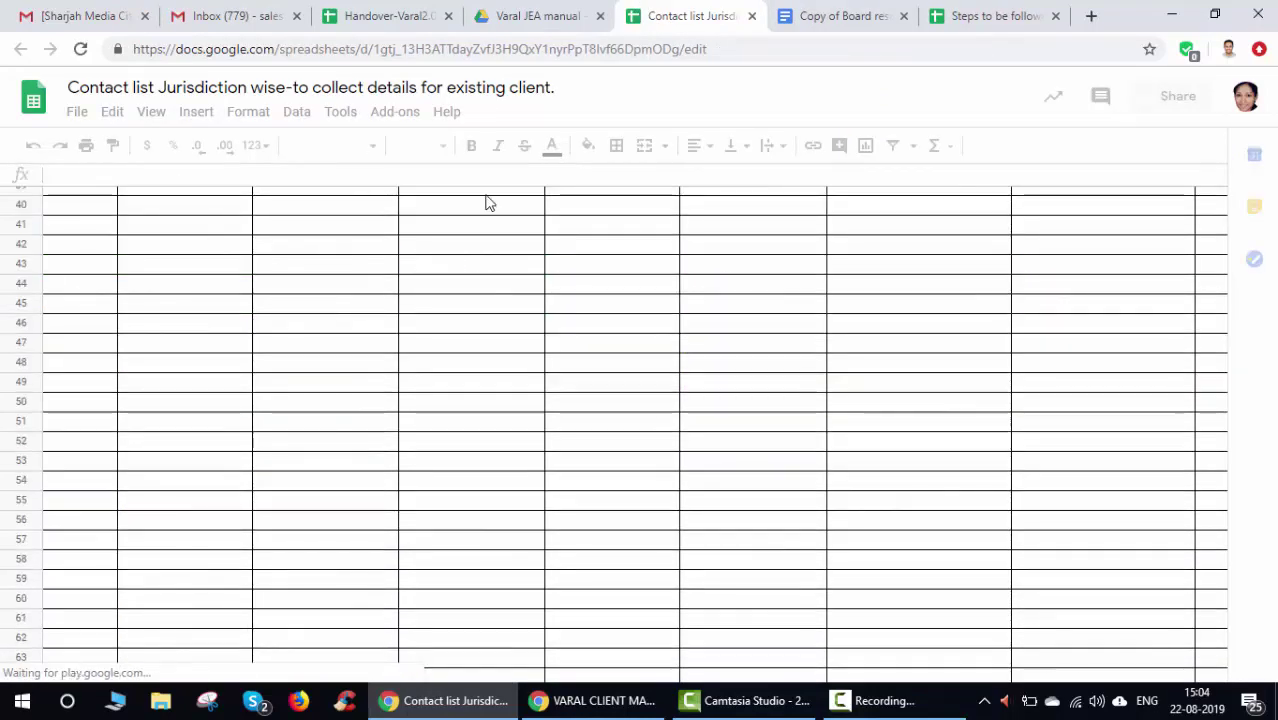
click(419, 428)
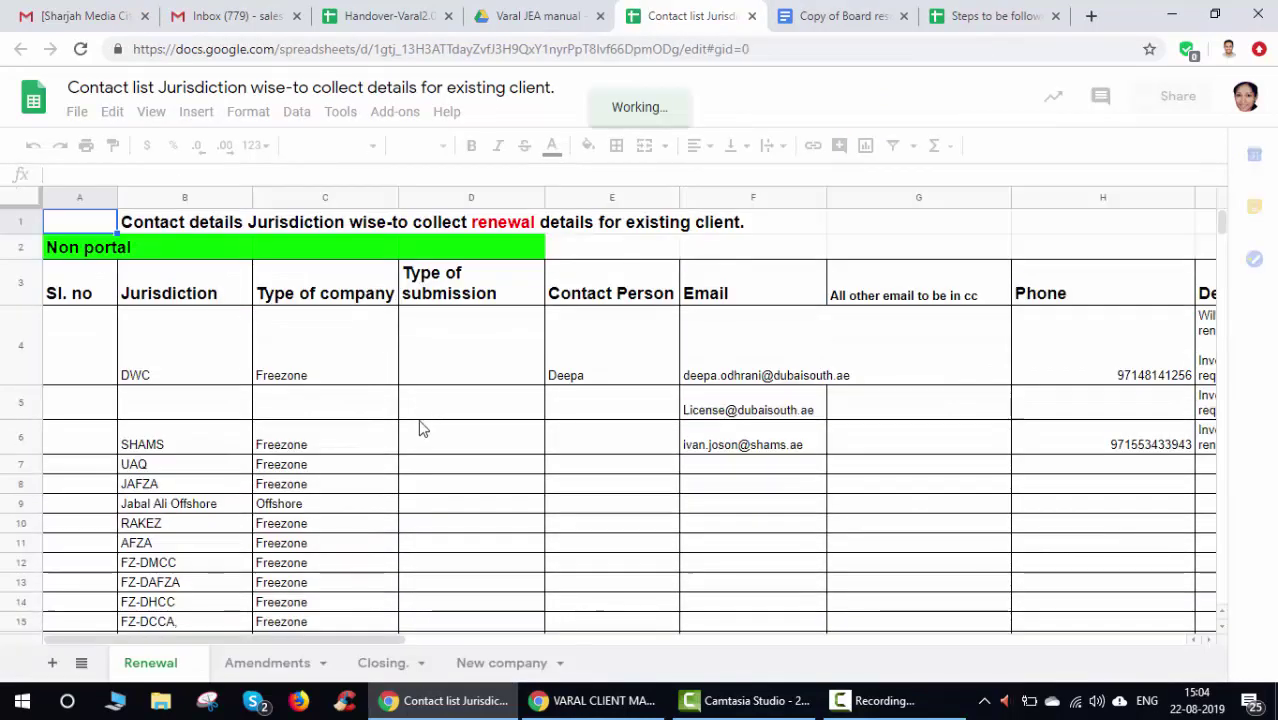
click(260, 663)
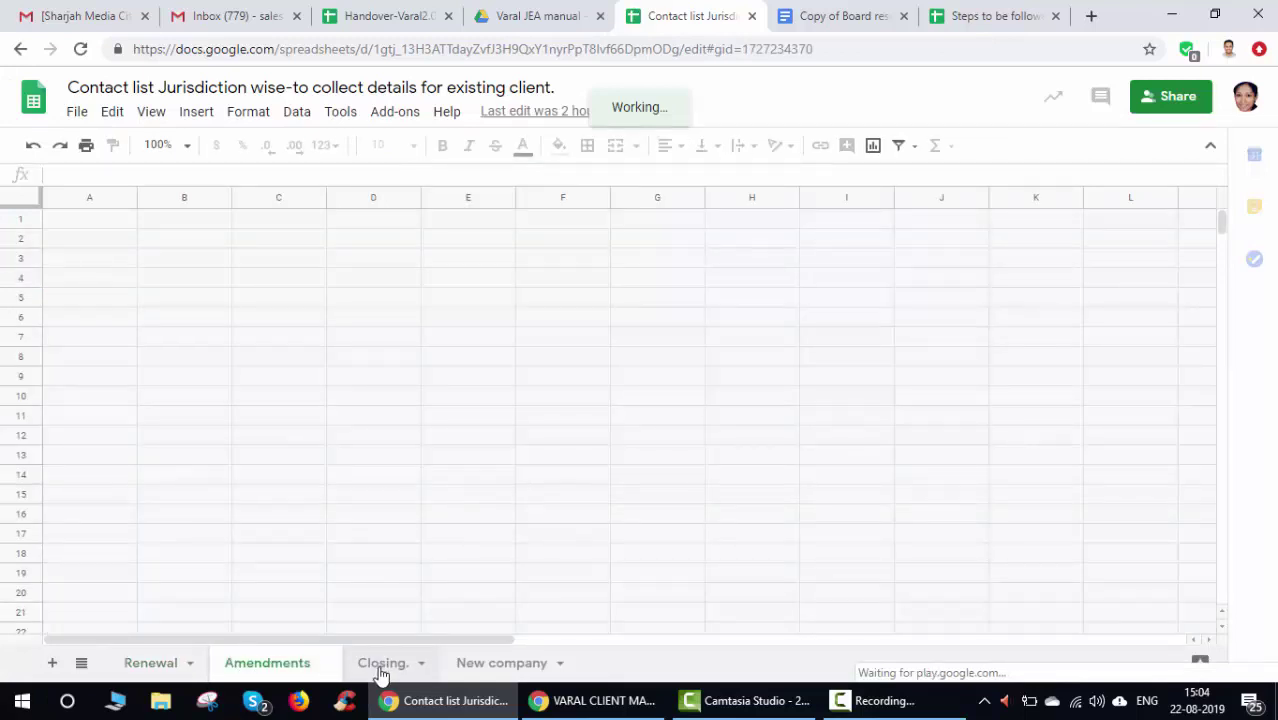
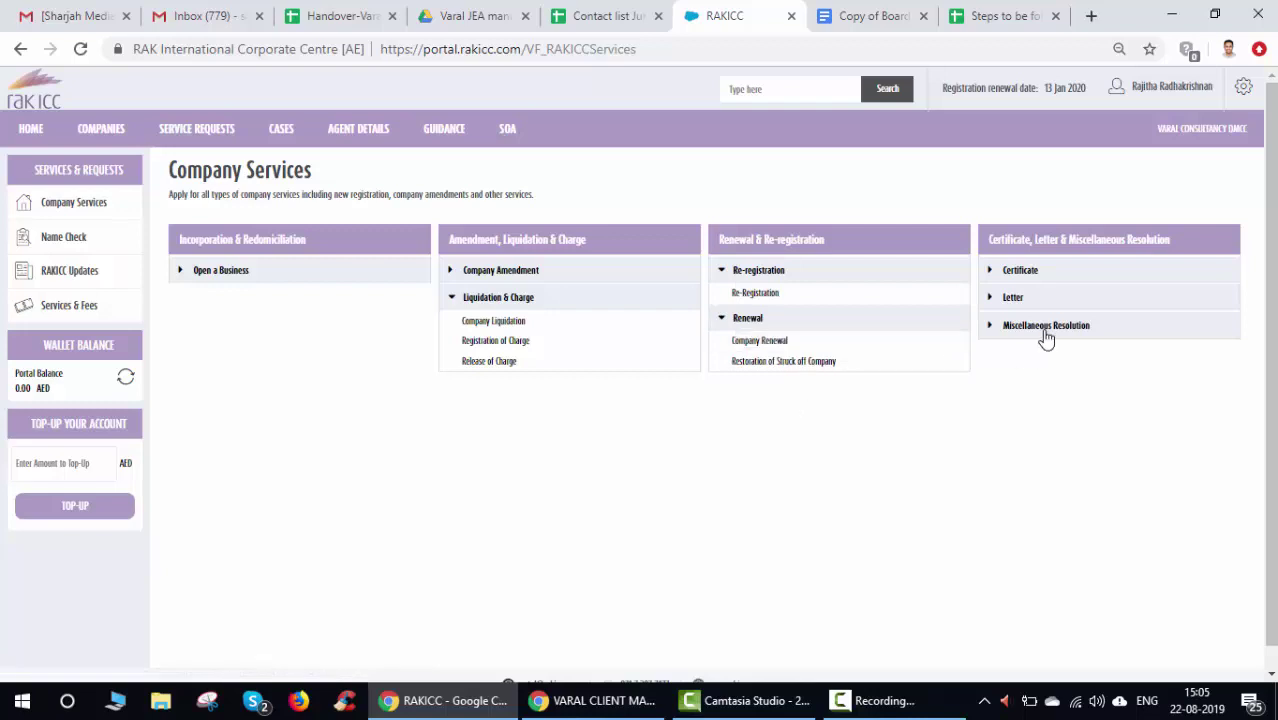
In the RAKICC portal's company services, expand Company Amendment and open the Transfer of Shares request form.
click(516, 297)
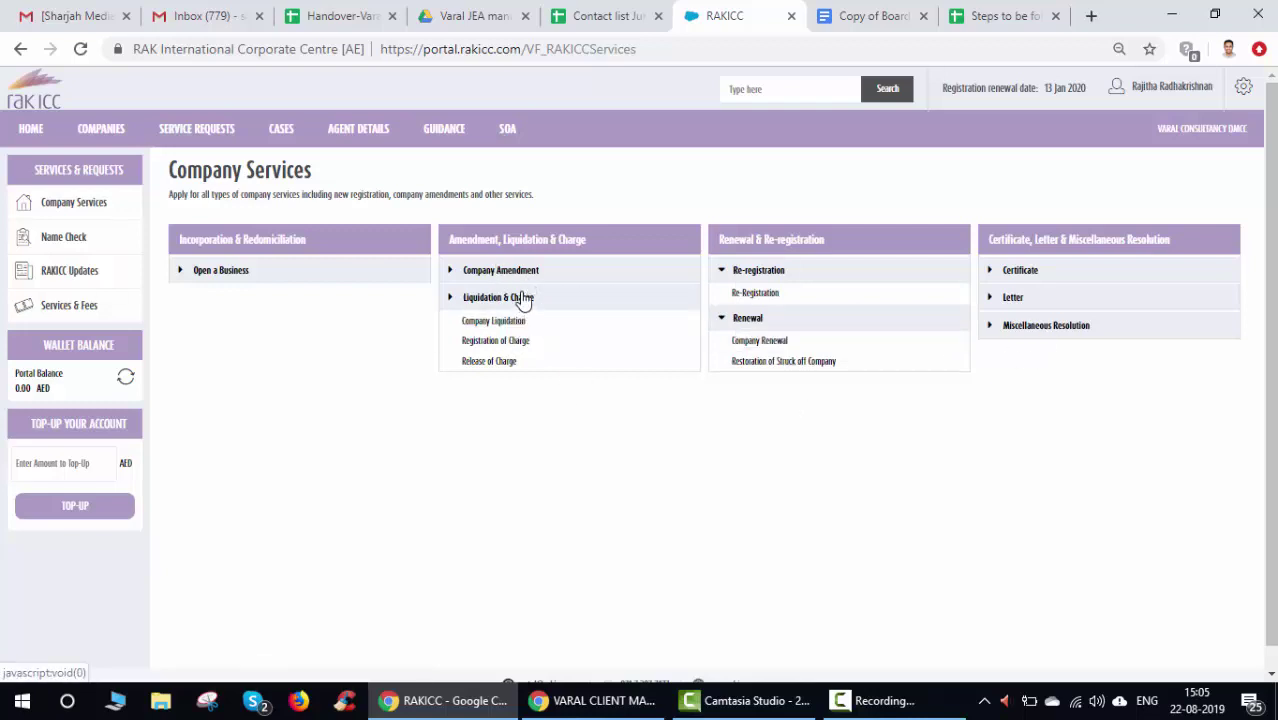
click(516, 272)
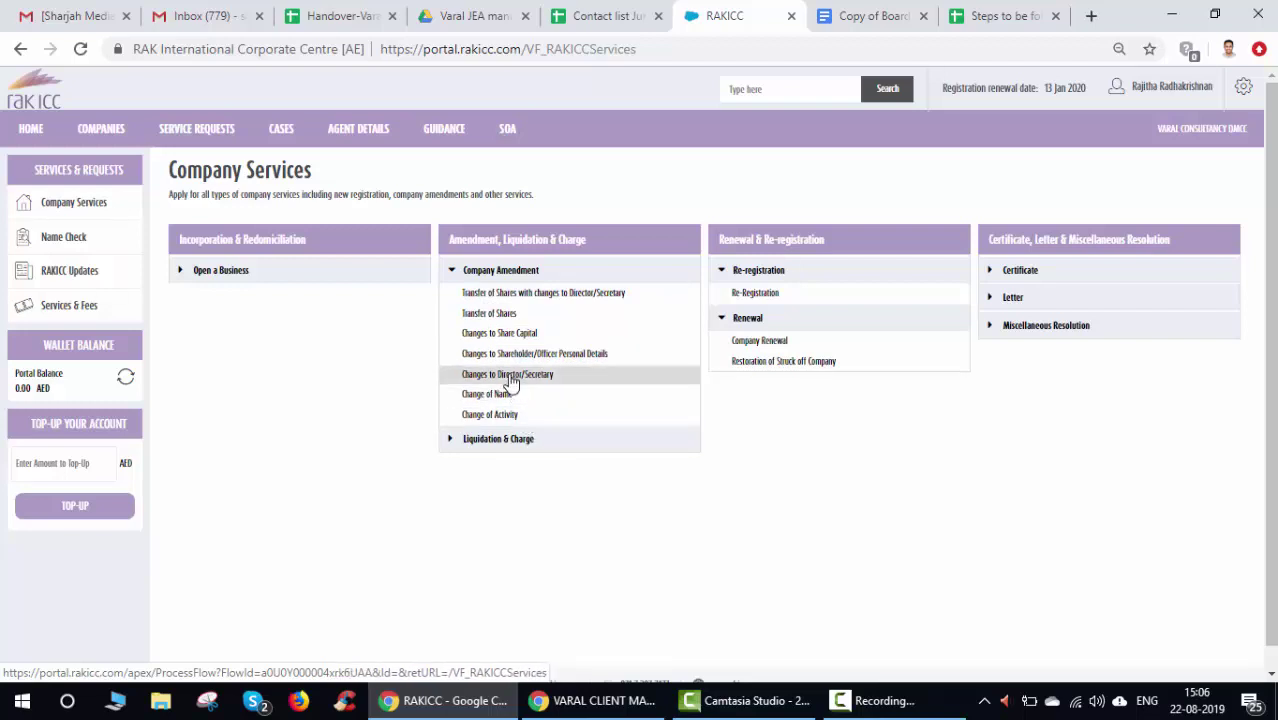
click(503, 319)
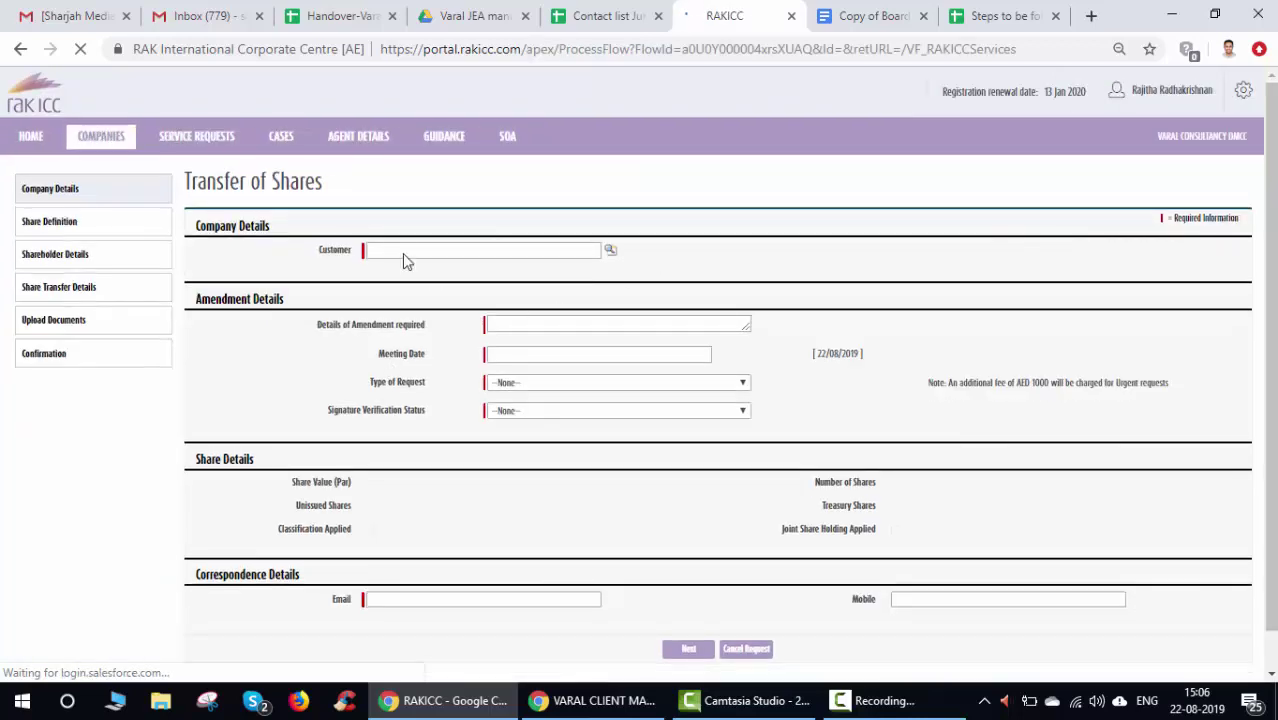
Look up the customer for the share transfer and choose HARRISON KEMP LTD.
click(400, 253)
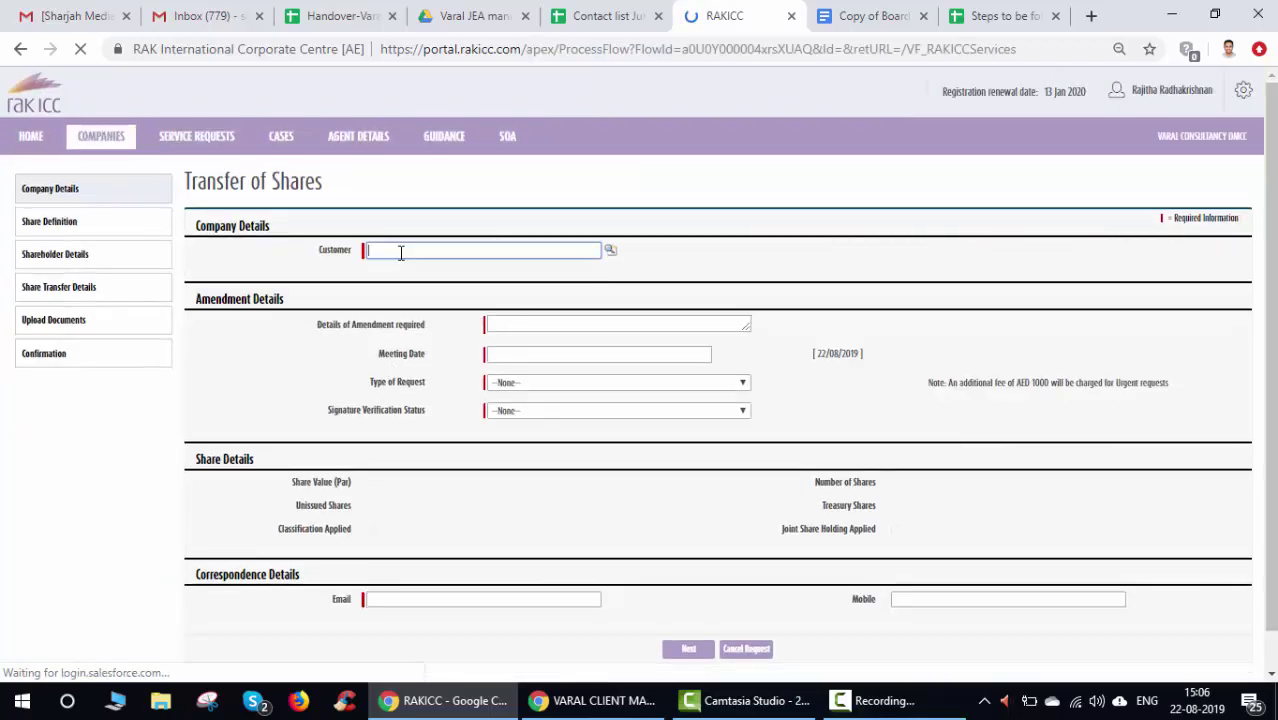
click(527, 320)
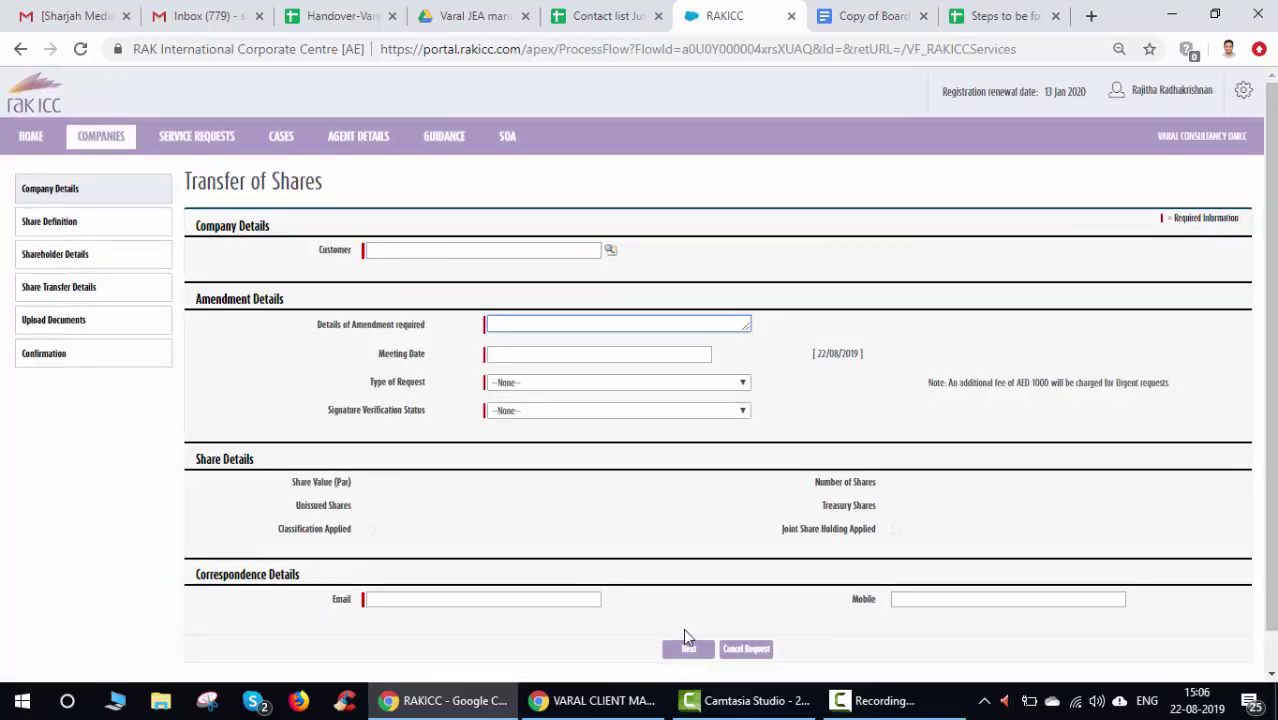
click(394, 251)
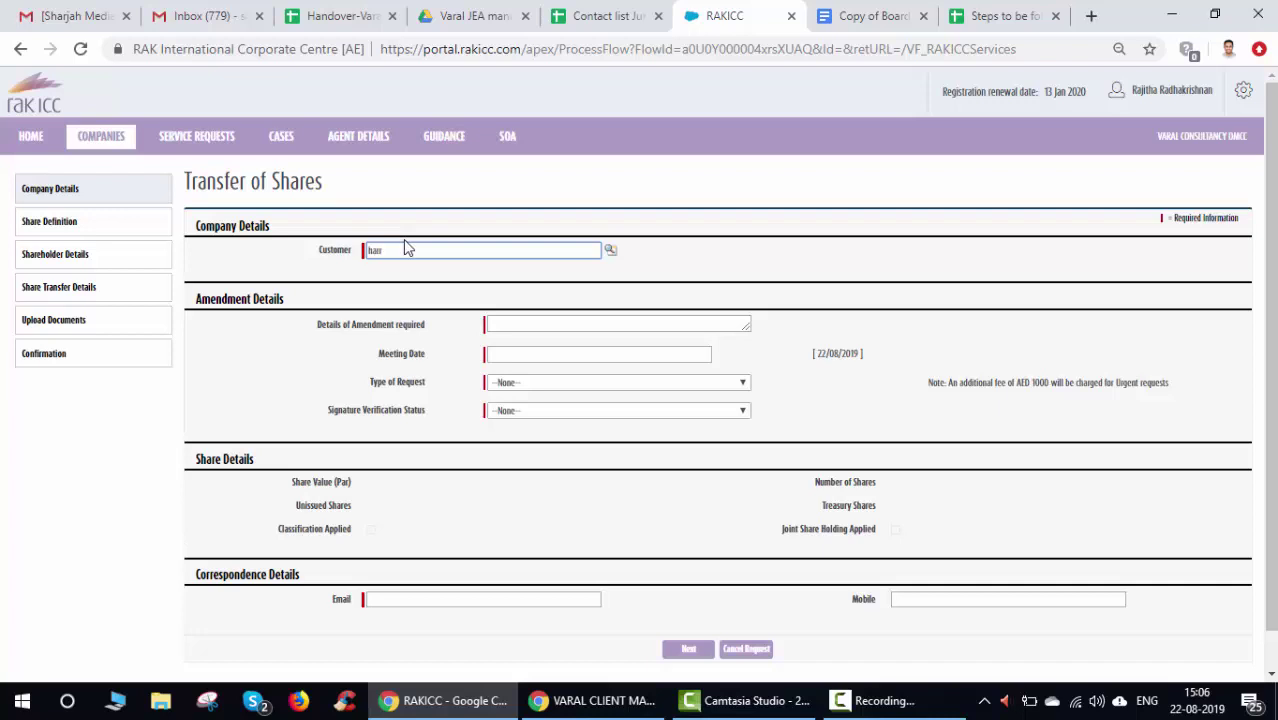
click(610, 250)
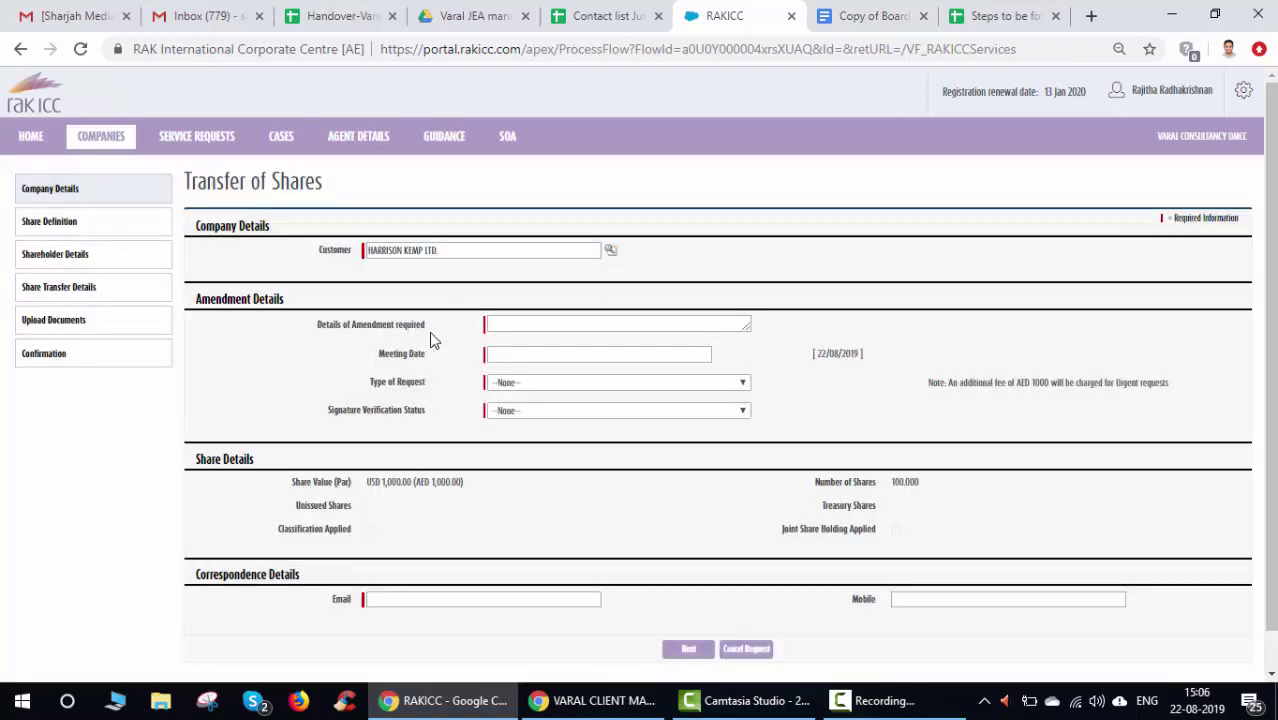
Enter "asjsh" as the details of the amendment required and set the meeting date to 22/08/2019.
click(506, 330)
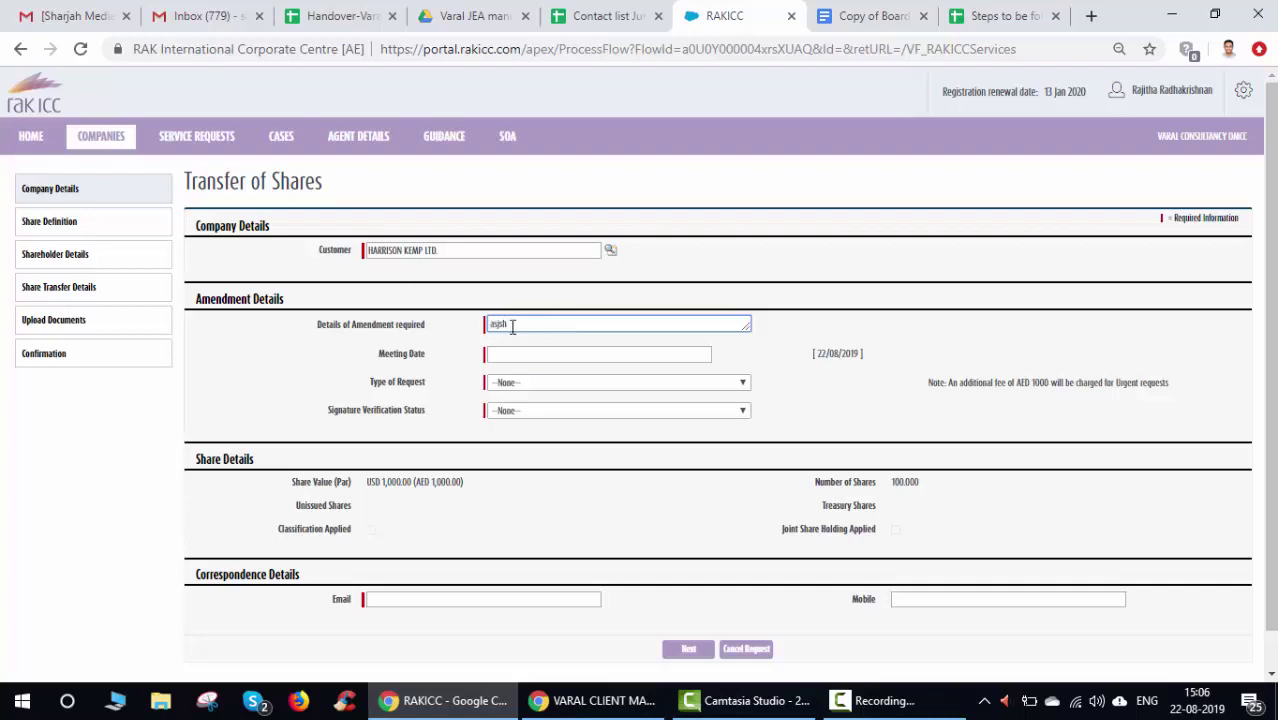
click(538, 356)
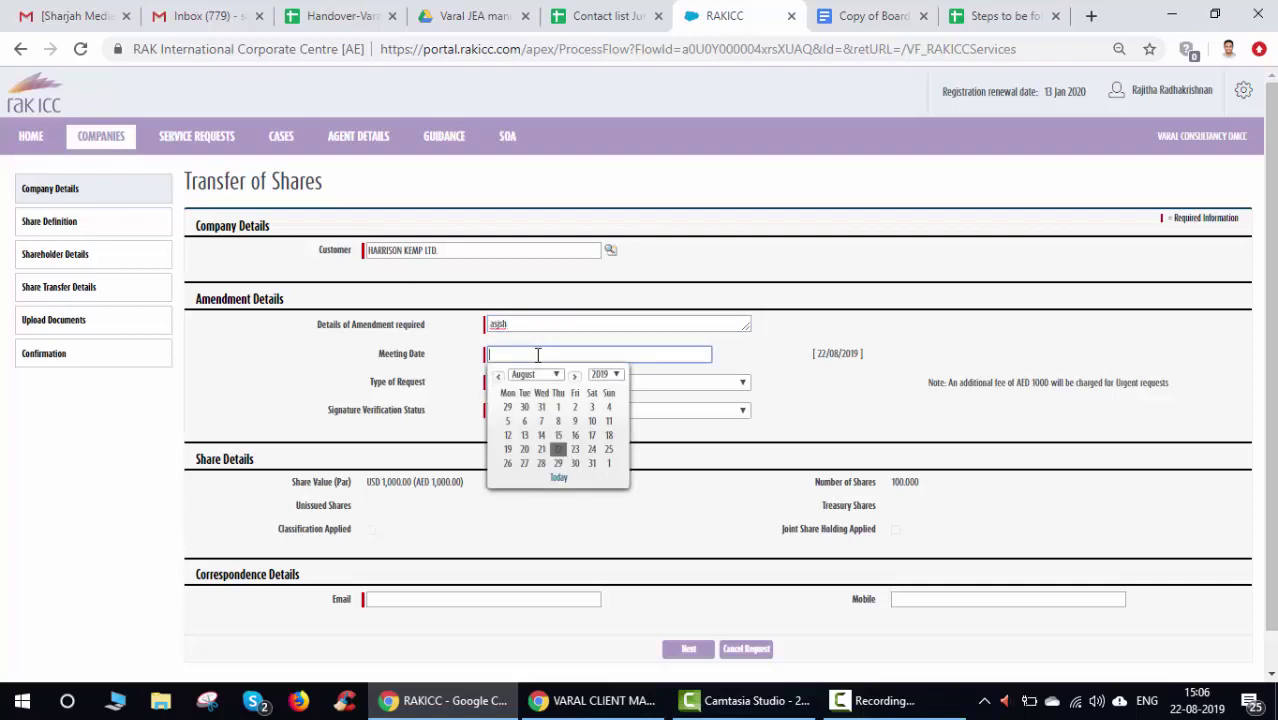
click(560, 452)
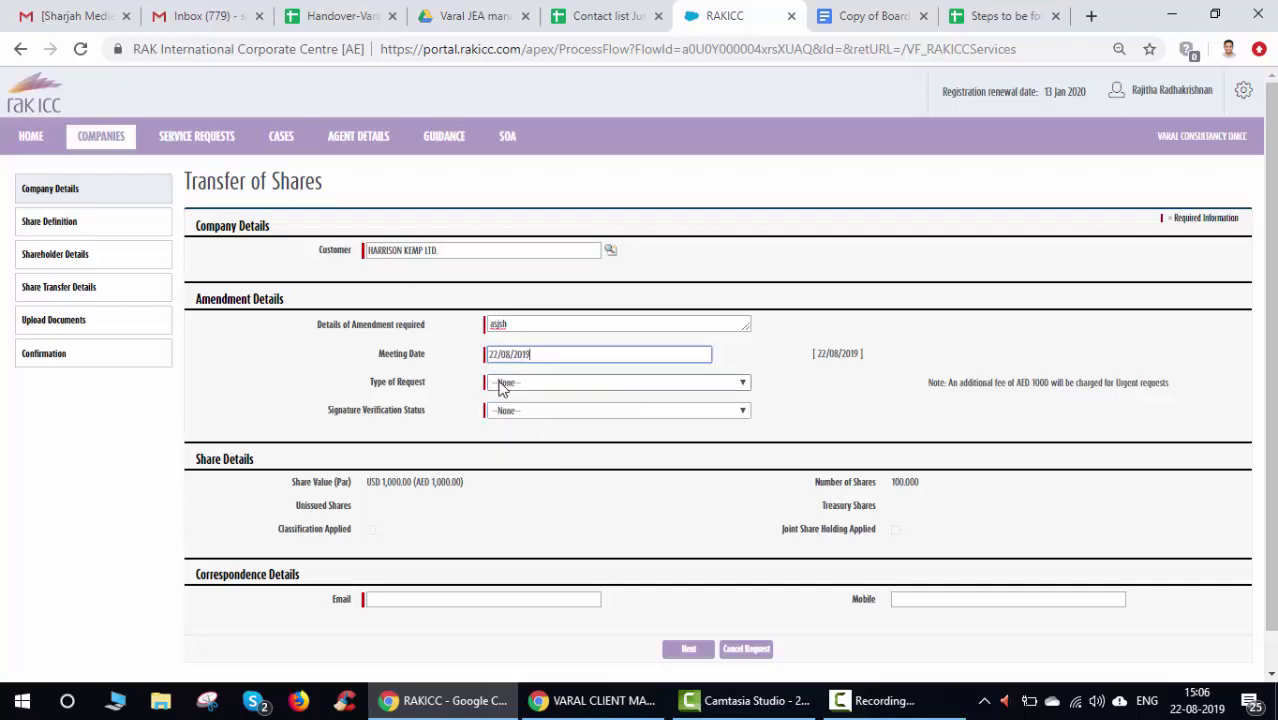
Set the type of request to Normal and the signature verification status to Witnessed by Agent.
click(551, 386)
click(524, 413)
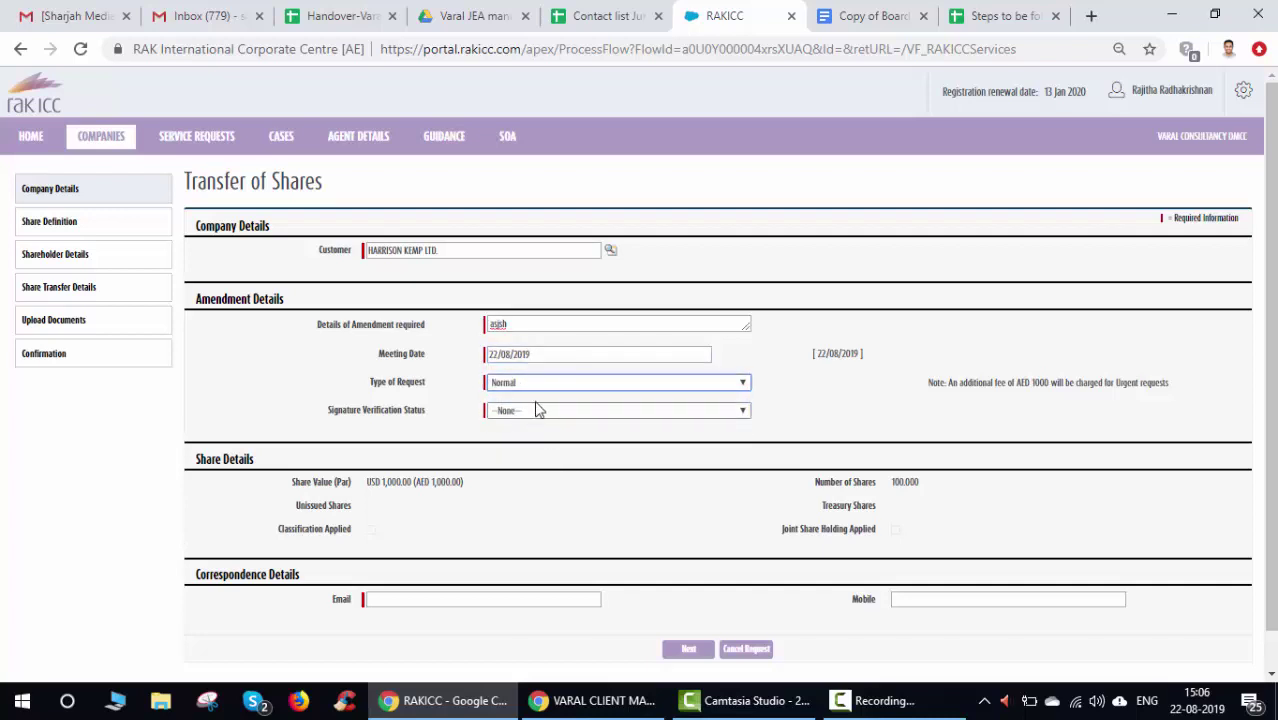
click(741, 385)
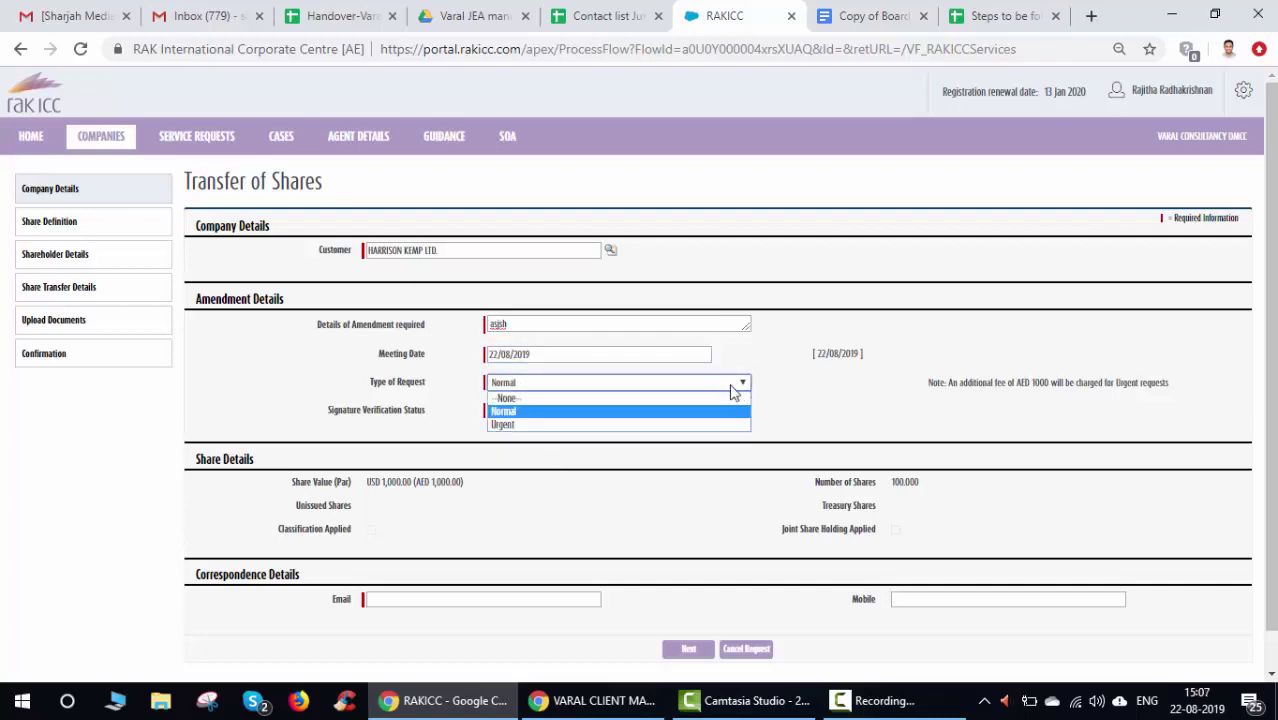
click(553, 384)
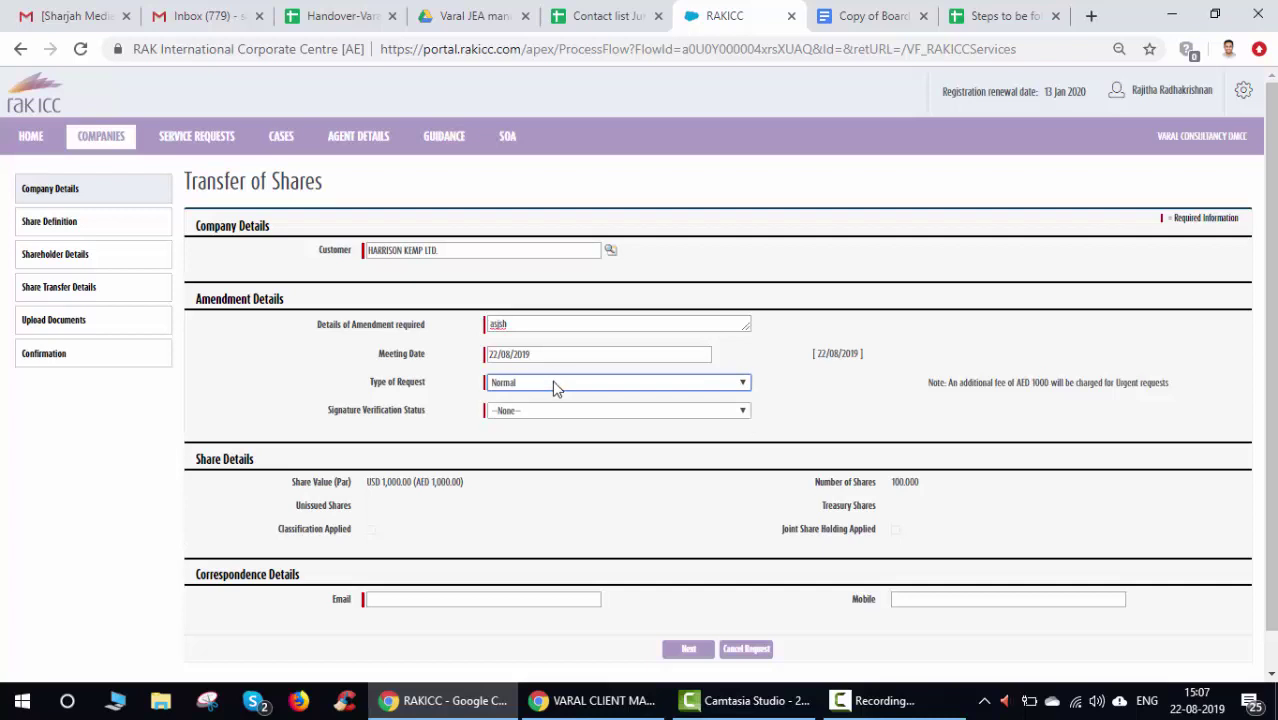
click(743, 414)
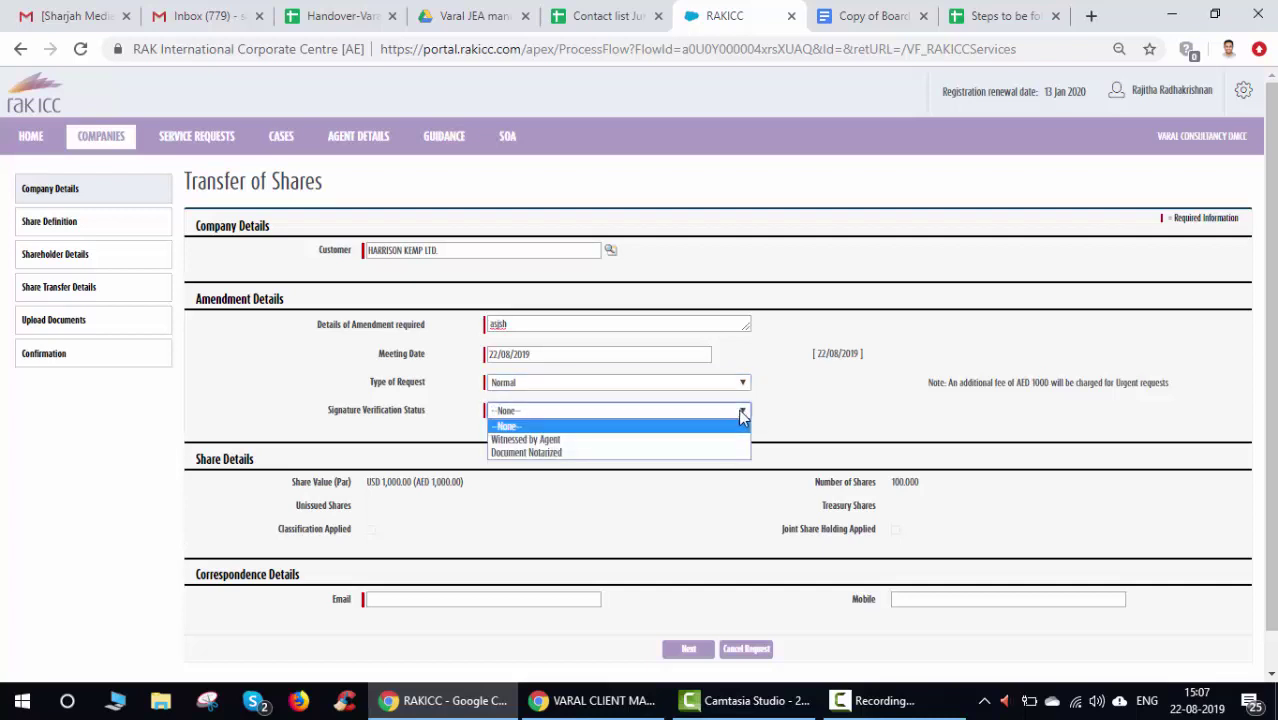
click(568, 441)
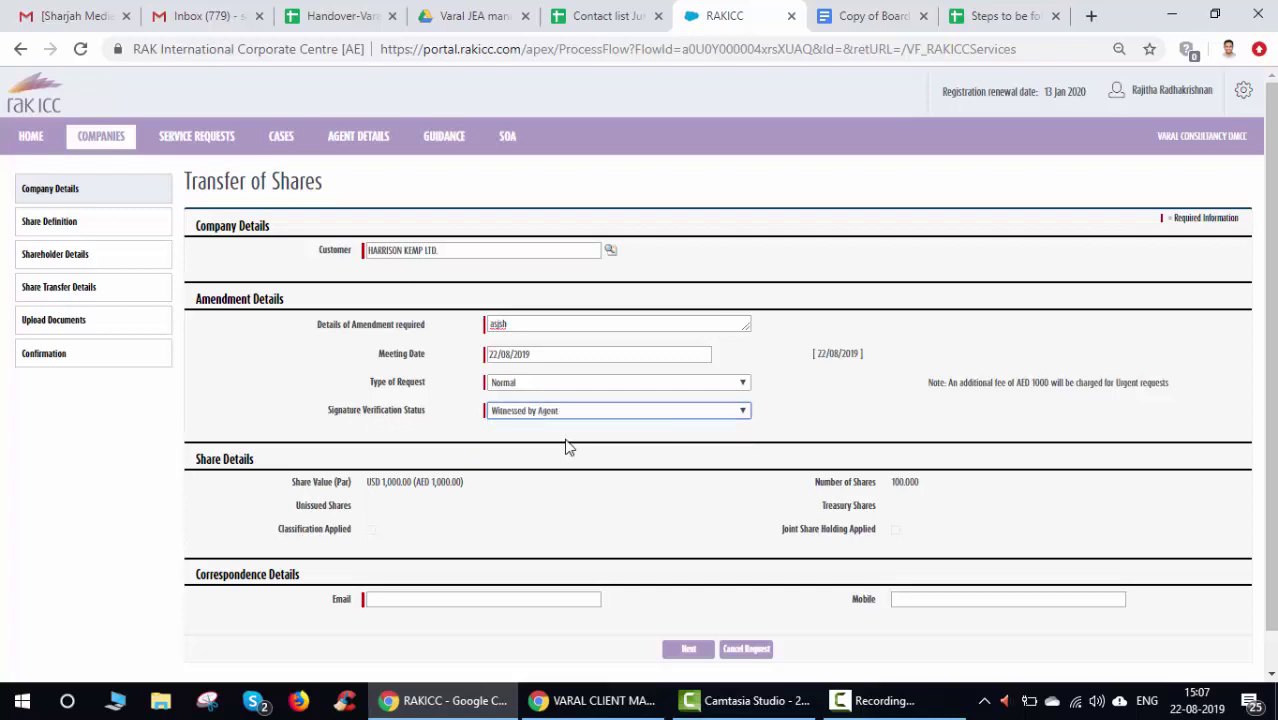
Review the signature verification status options, including Document Notarized, and choose Witnessed by Agent again.
click(740, 413)
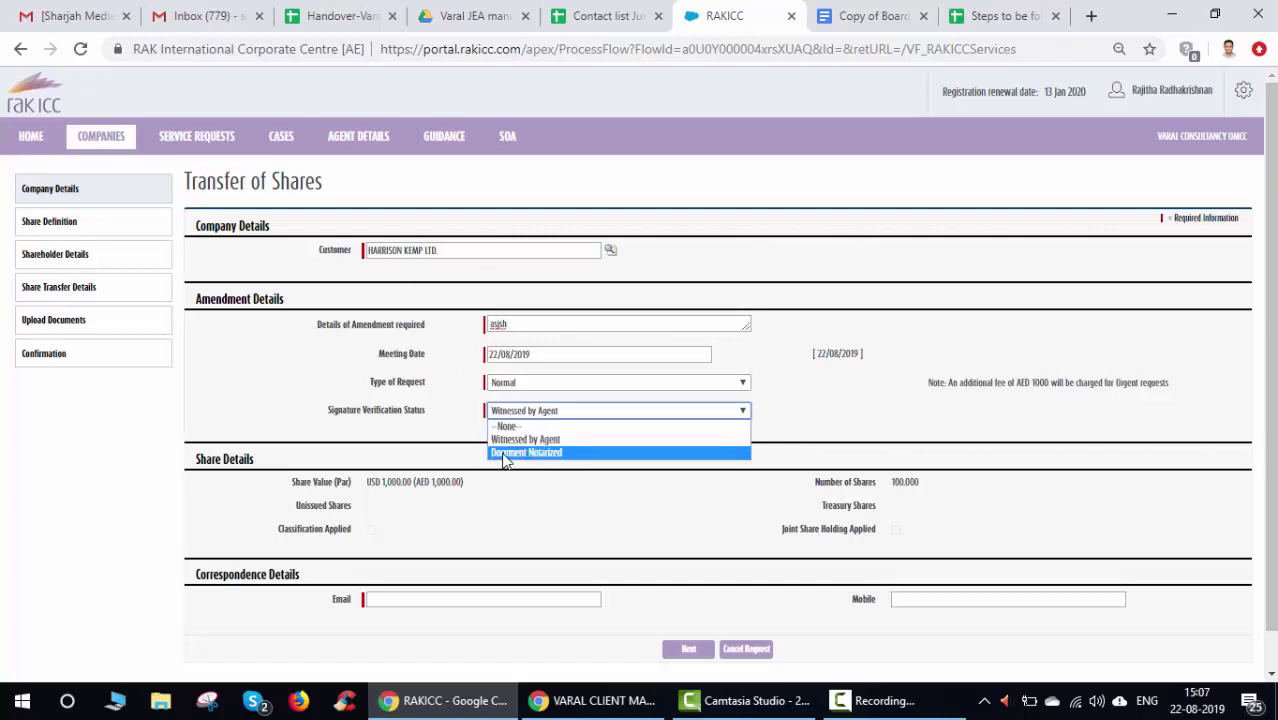
click(556, 441)
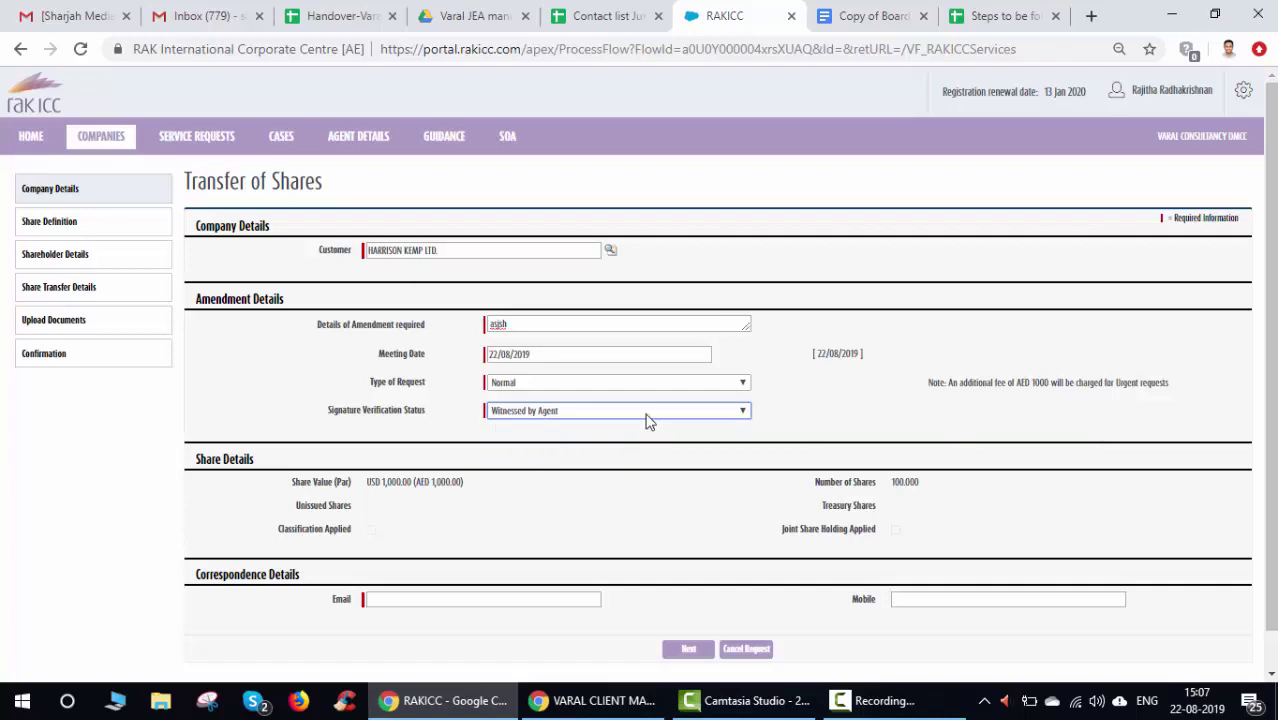
click(744, 413)
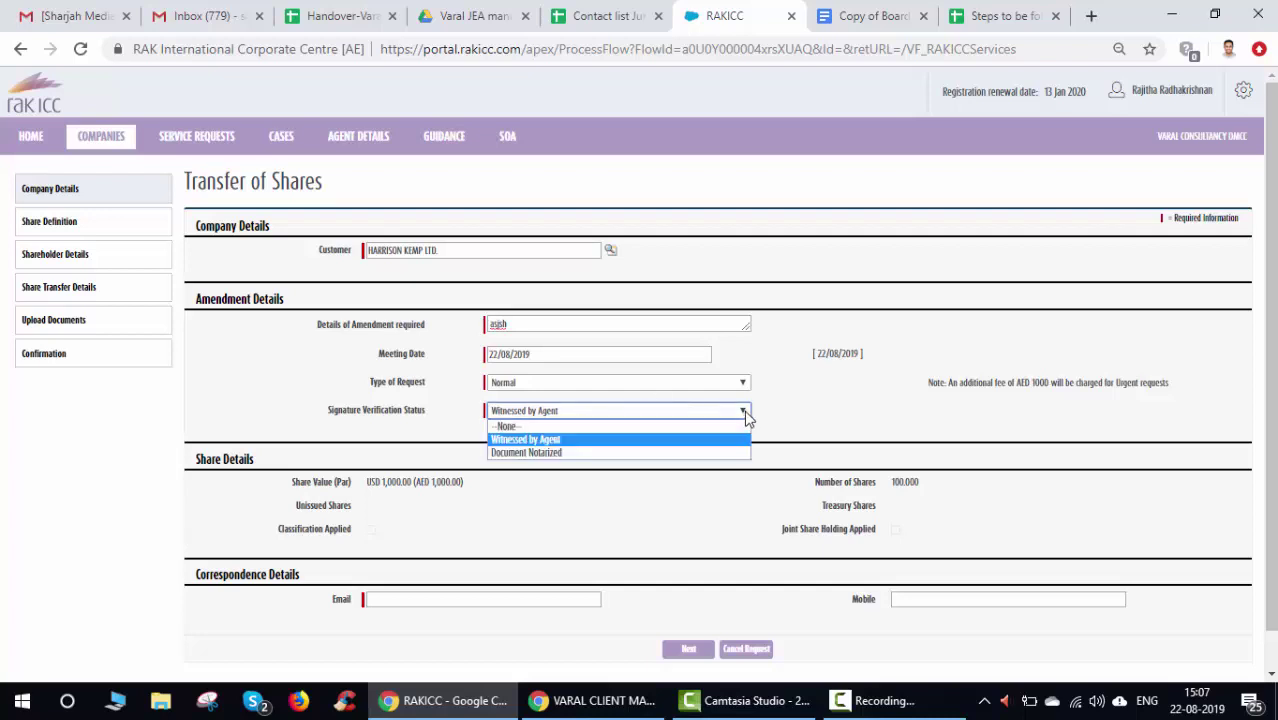
click(530, 440)
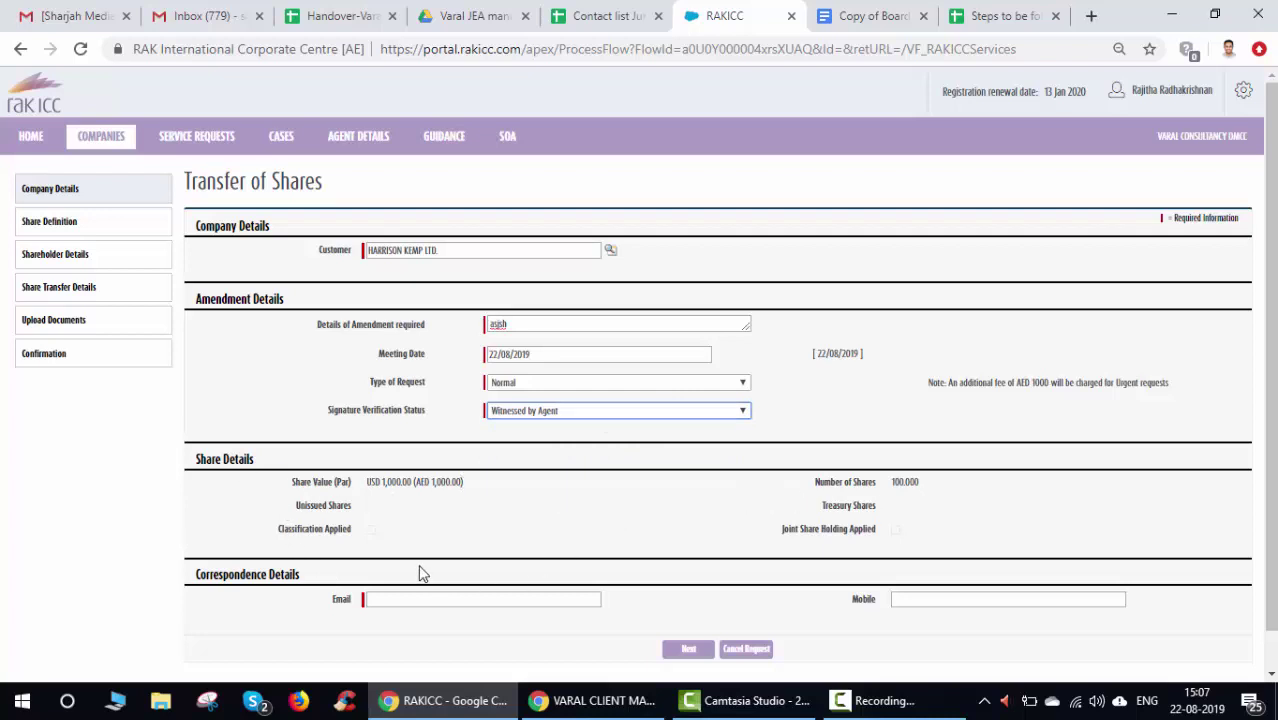
Enter the correspondence e-mail address and mobile number, and submit the company details of the share transfer request.
click(385, 596)
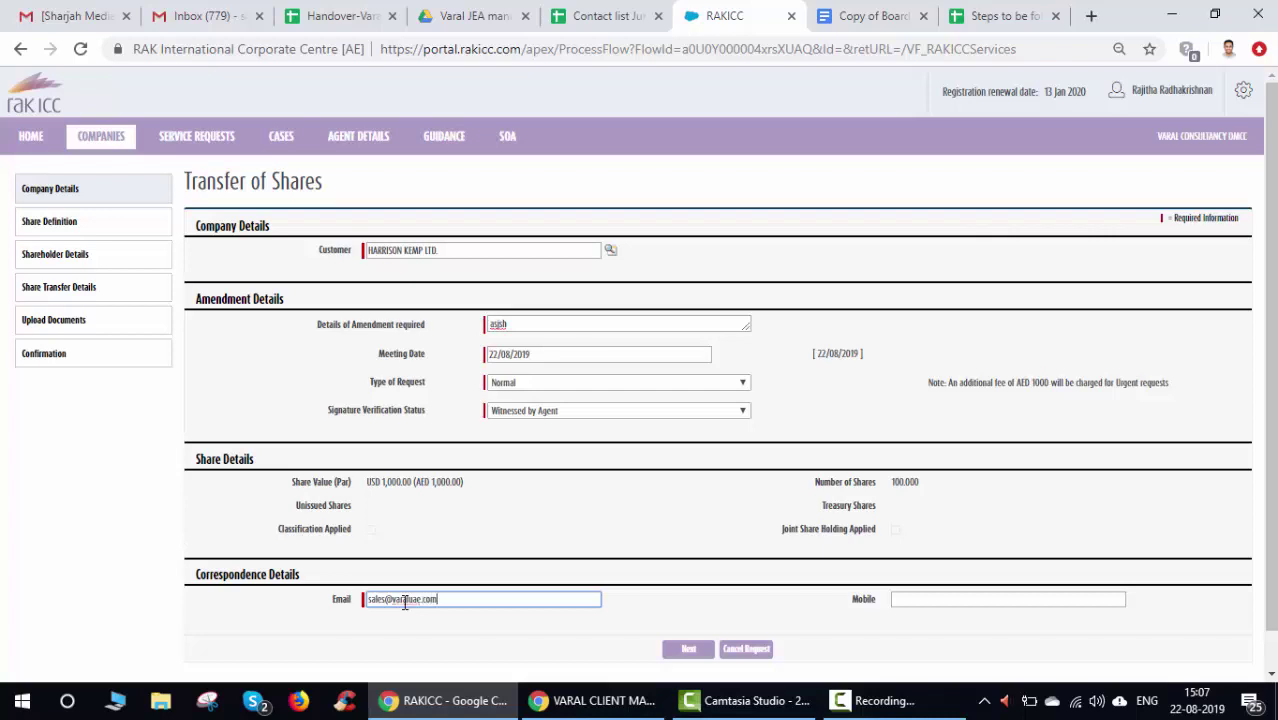
key(Tab)
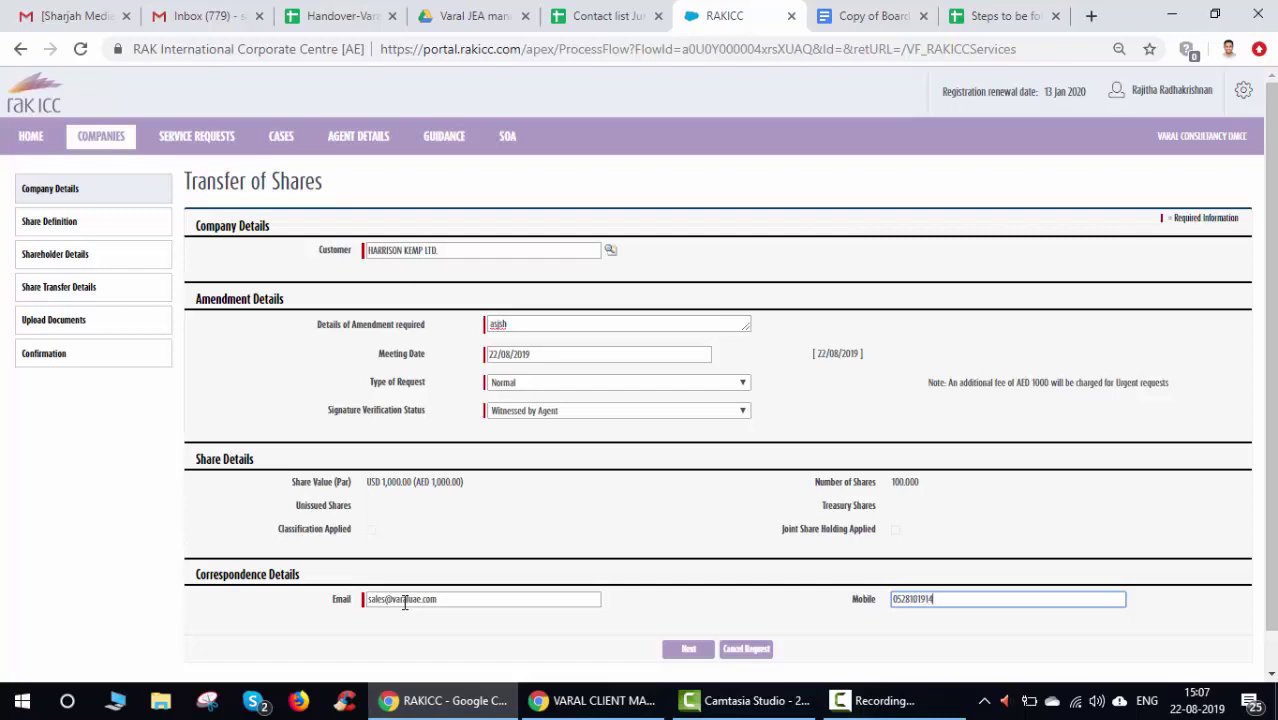
click(690, 647)
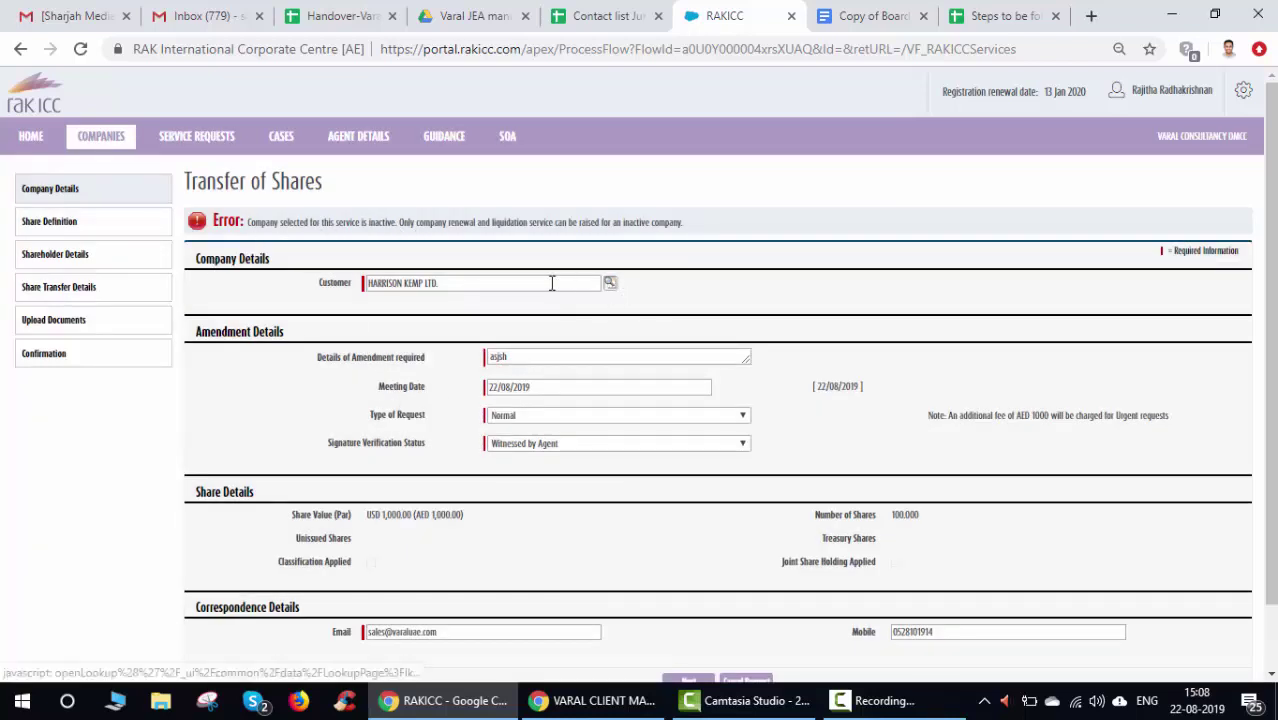
Change the customer to FALCON MANAGEMENT SERVICES LIMITED and proceed to the shareholder details.
click(462, 283)
drag(428, 281, 381, 281)
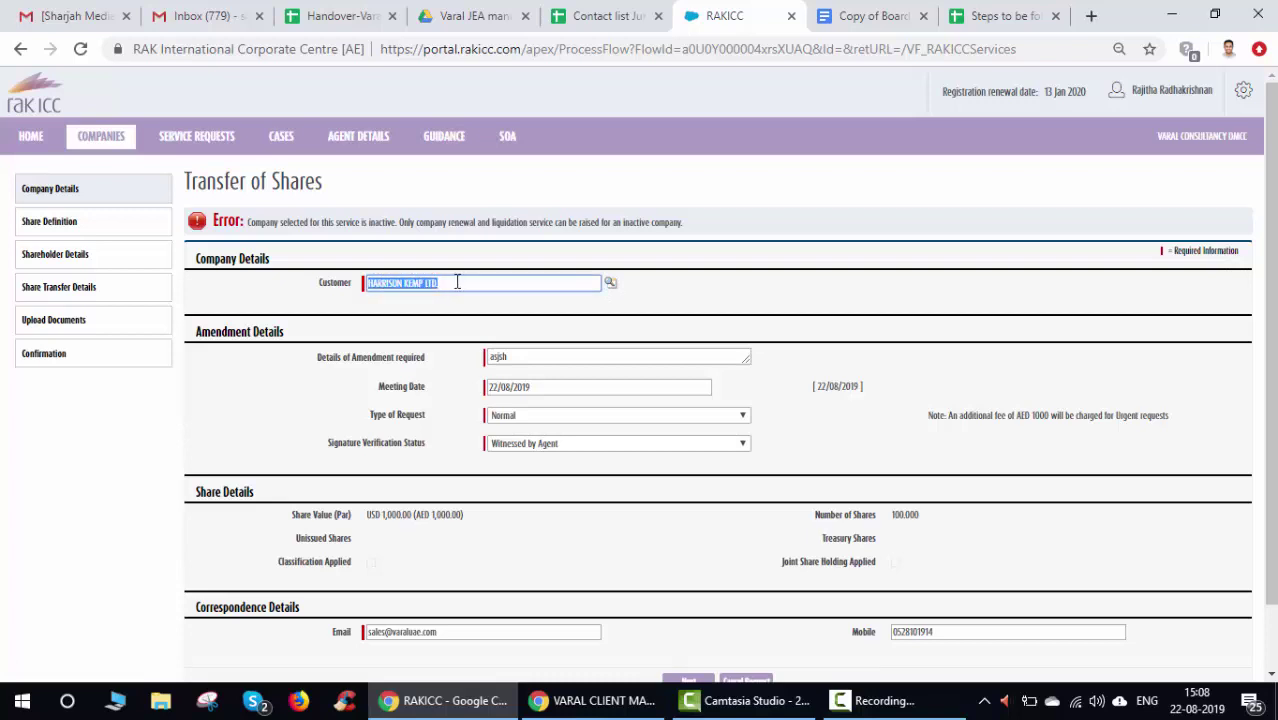
click(878, 700)
click(1187, 614)
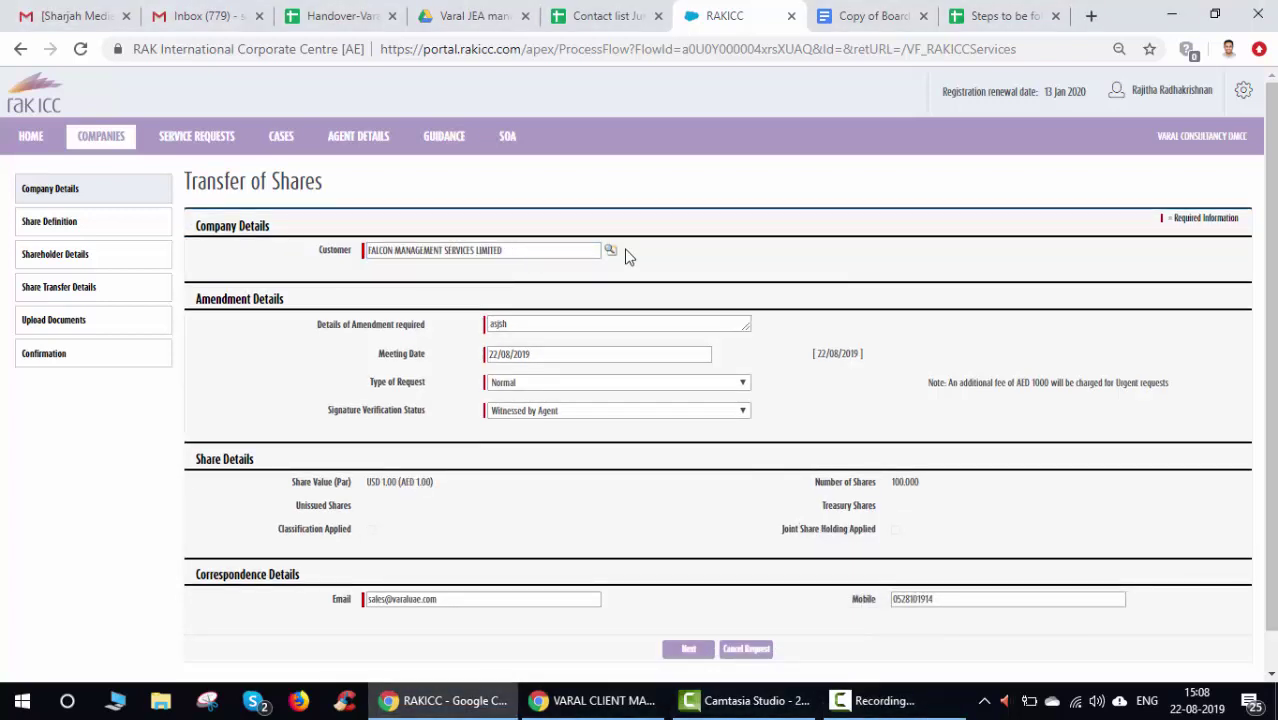
click(688, 651)
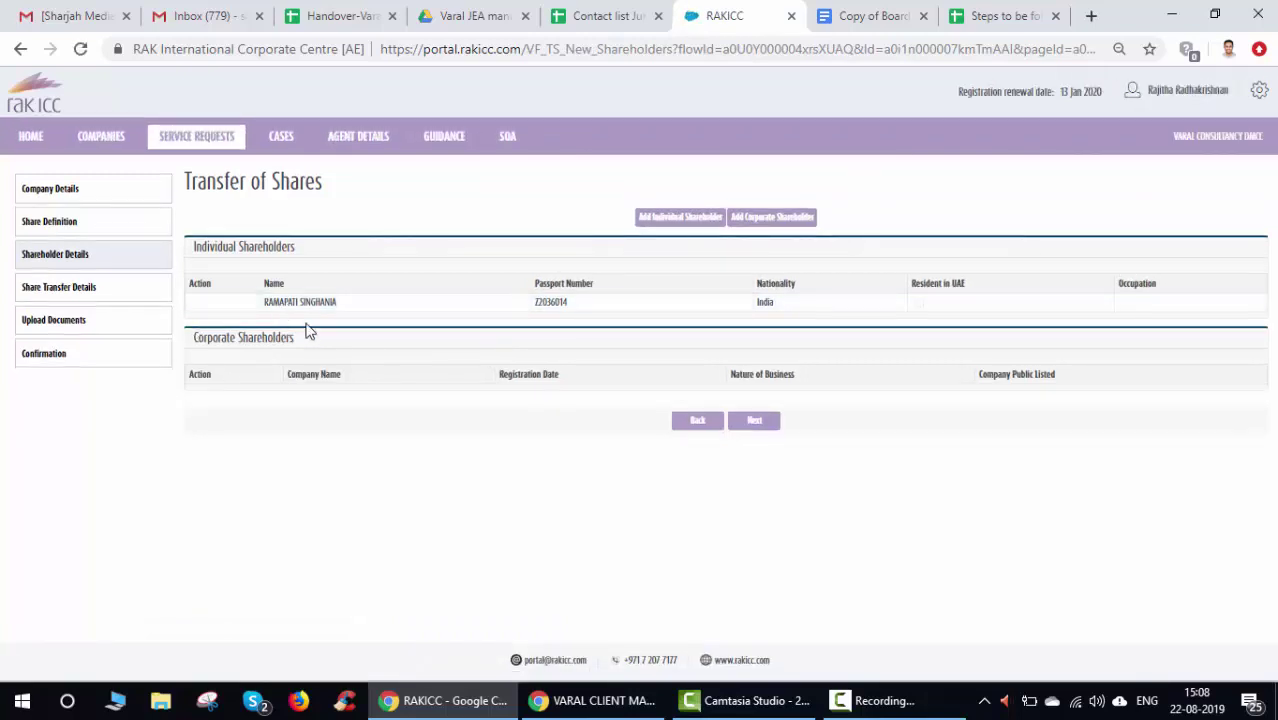
Look through the shareholder and share transfer sections, including a return to the company details, ending on the shareholder details.
click(766, 425)
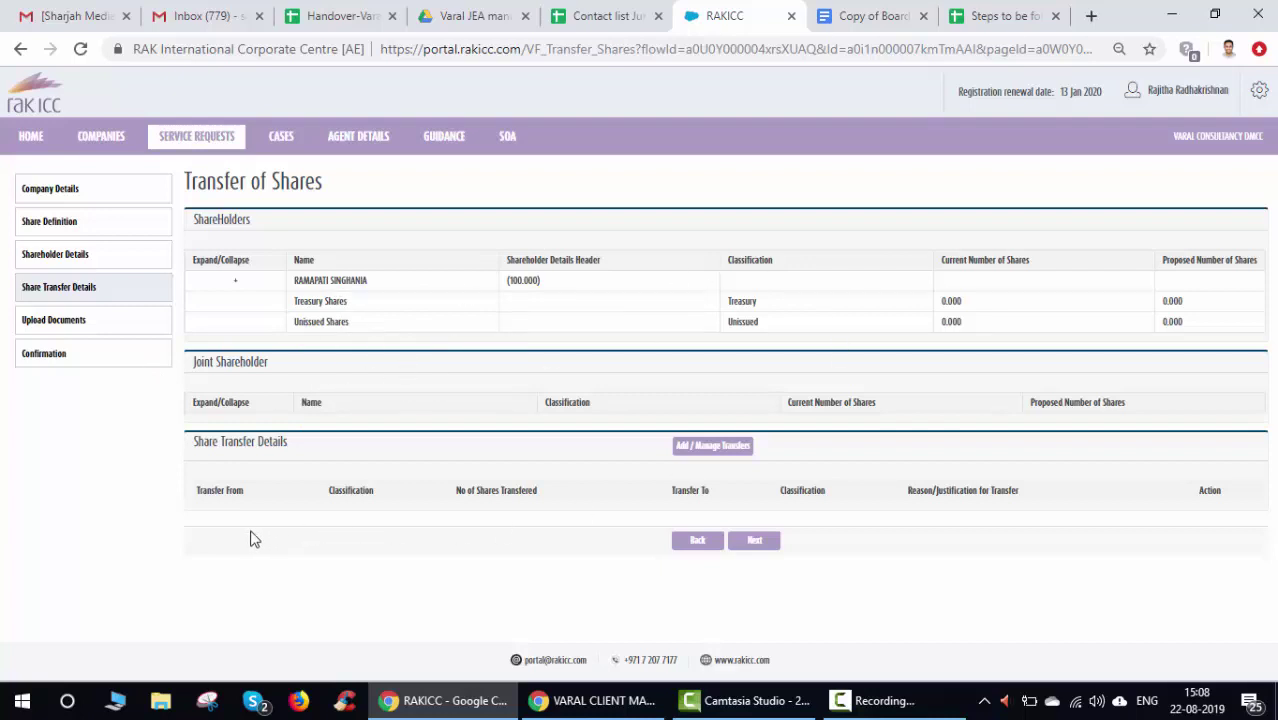
click(756, 541)
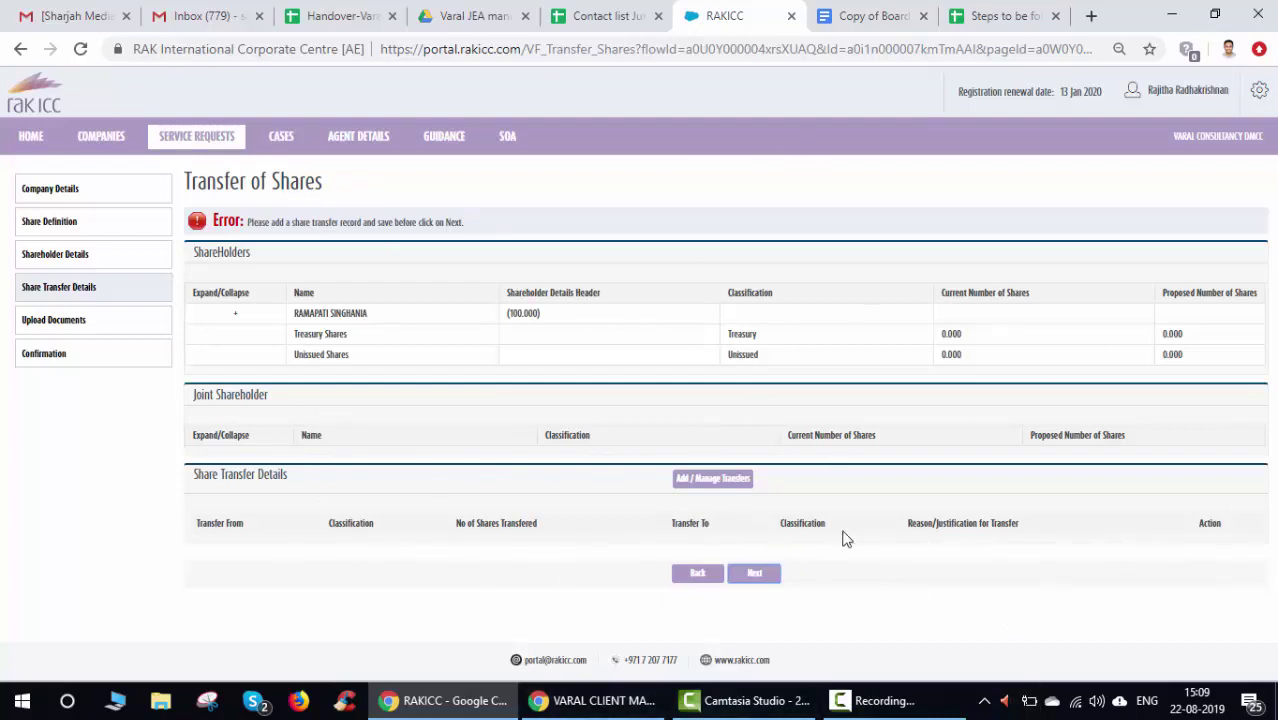
click(686, 576)
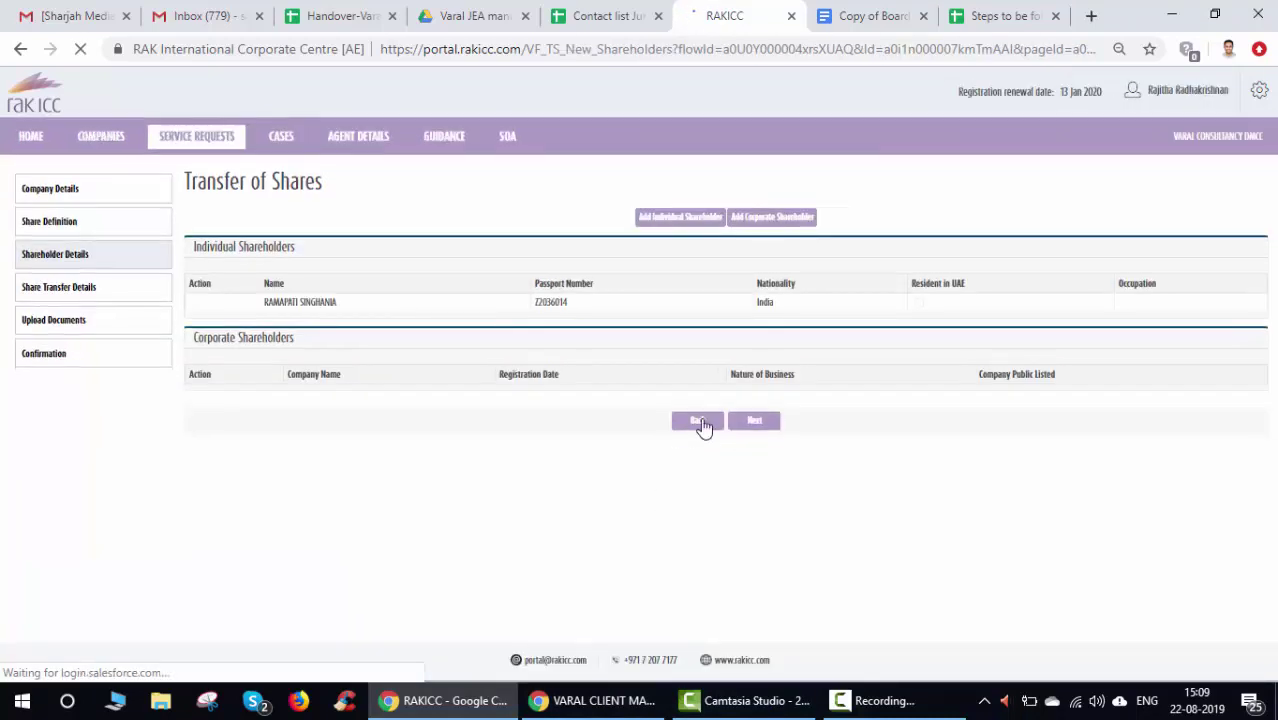
click(700, 423)
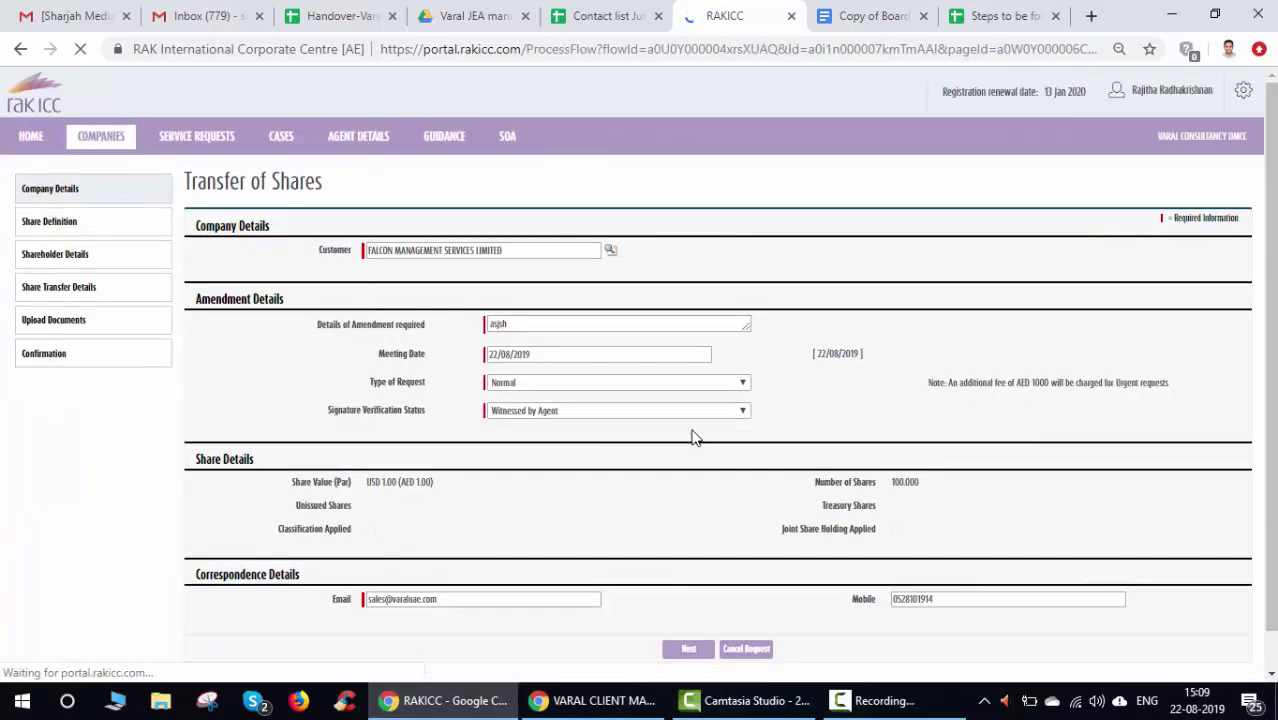
click(693, 650)
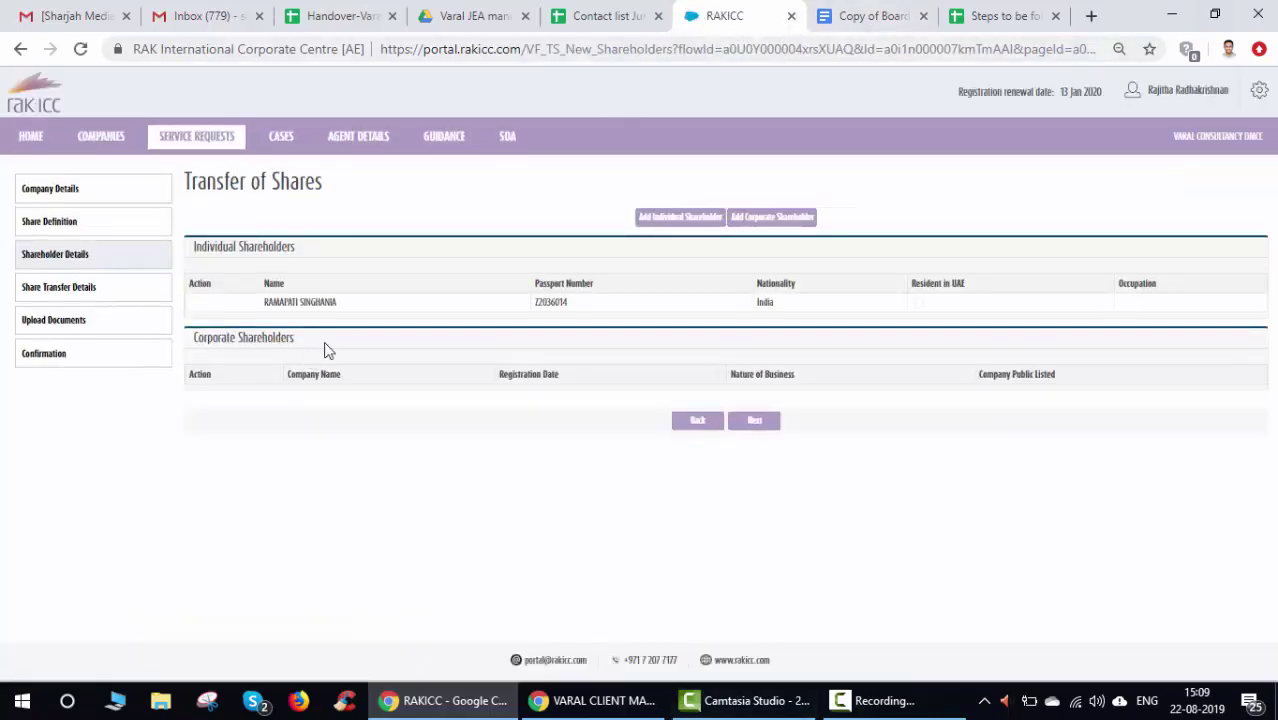
Close the portal and review the board resolution and document preparation rows in the steps spreadsheet's Fill application forms sheet.
click(791, 16)
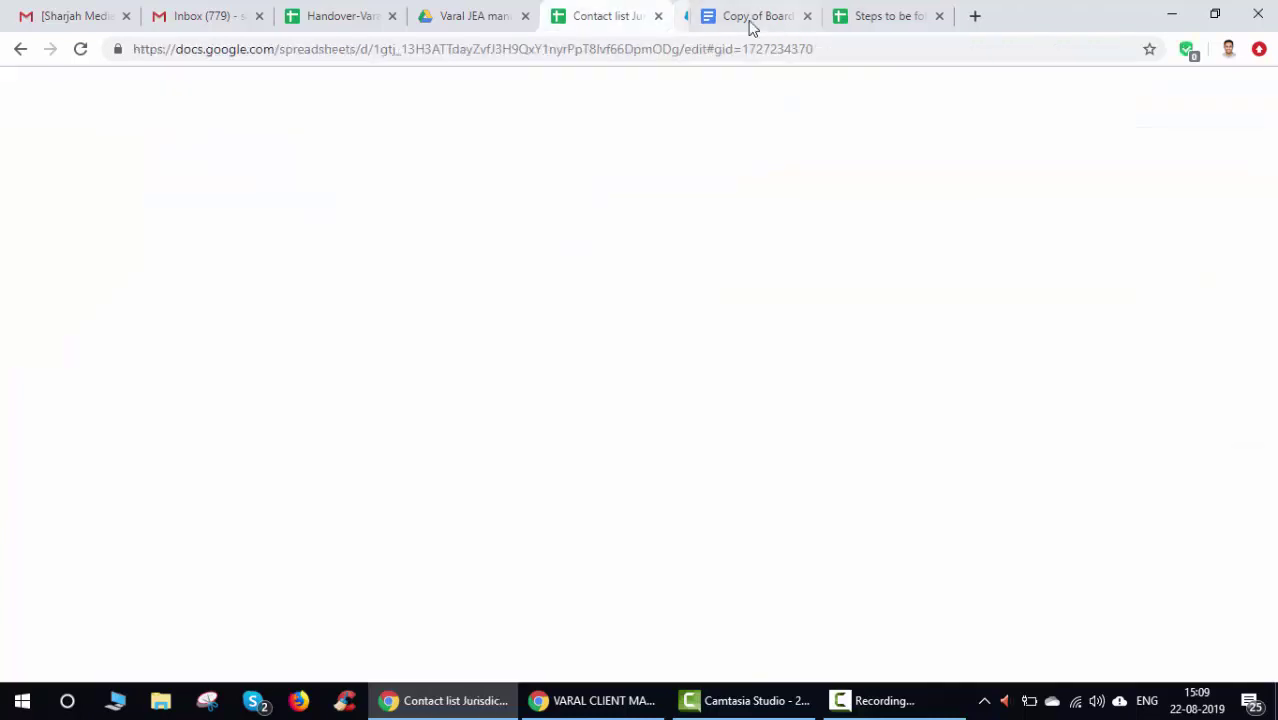
click(876, 13)
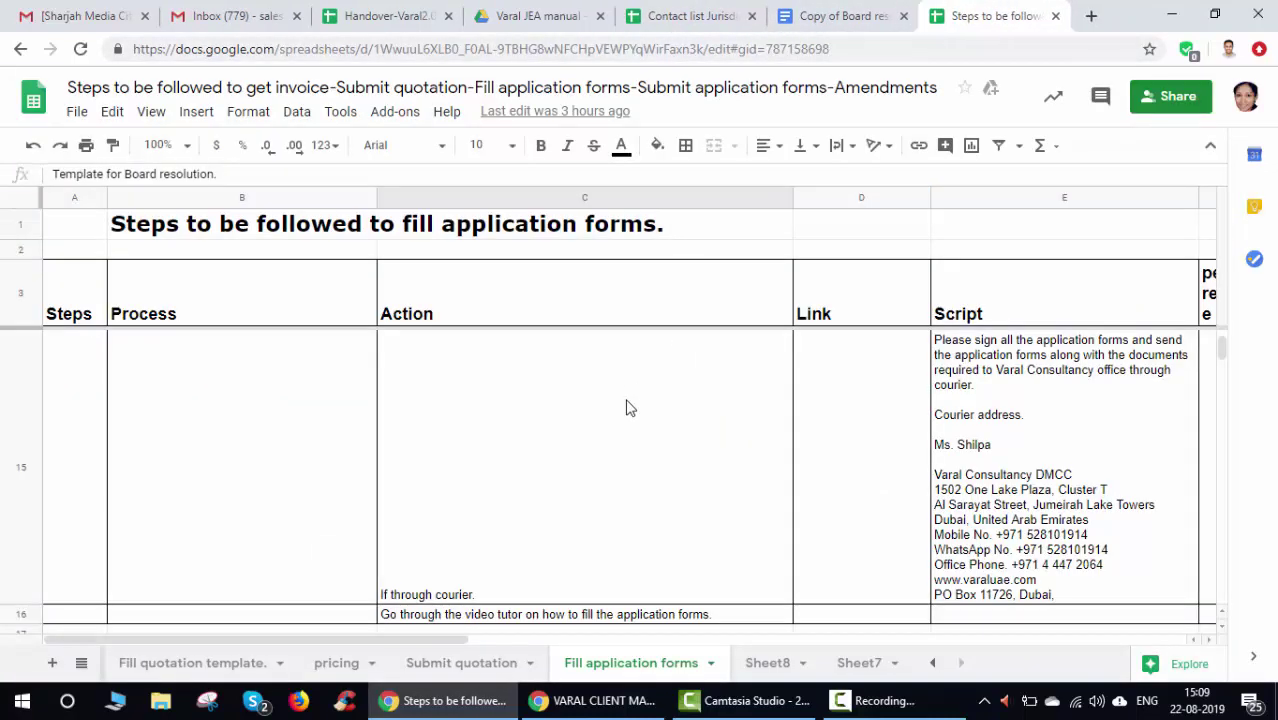
scroll(619, 452, down, 3)
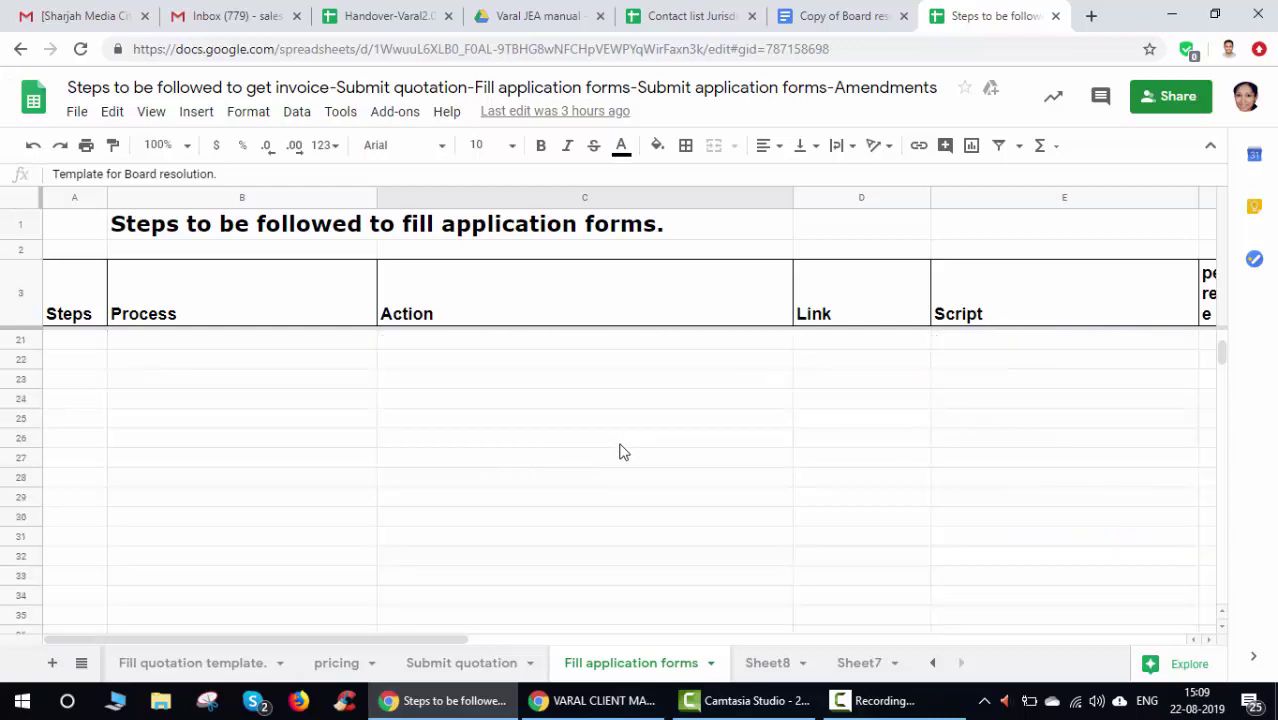
scroll(619, 452, up, 5)
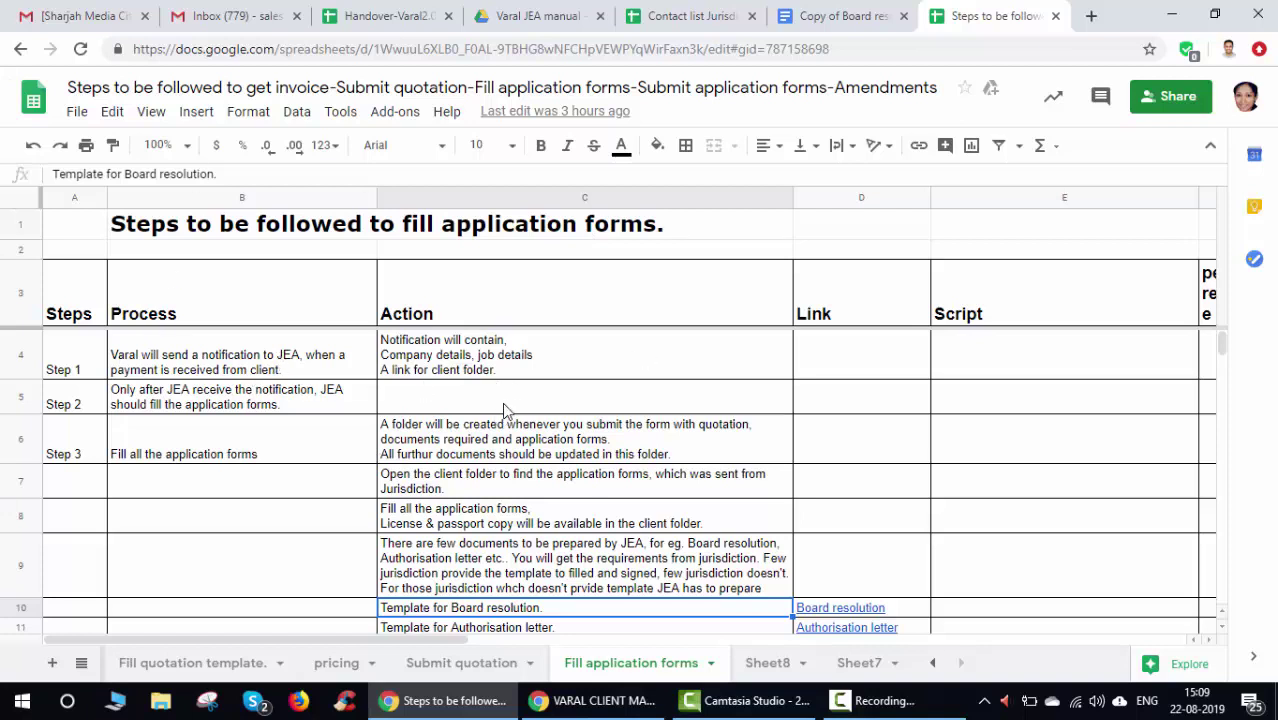
scroll(556, 405, down, 3)
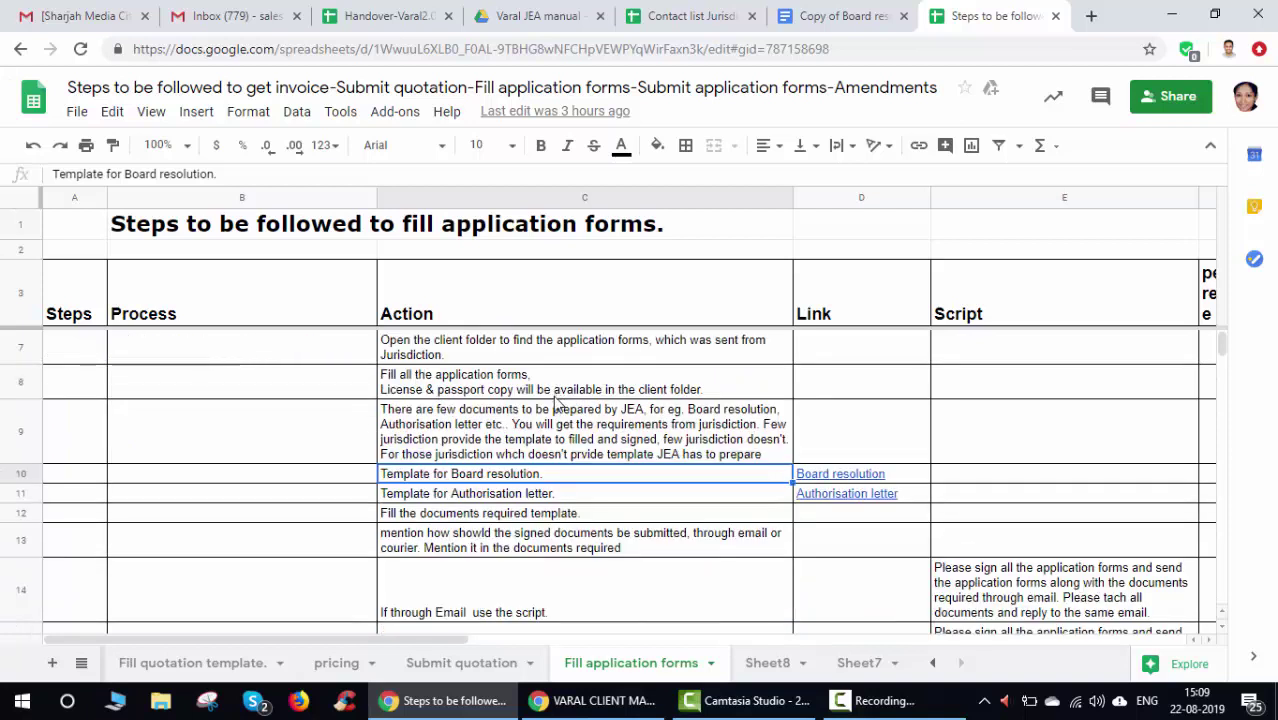
click(475, 450)
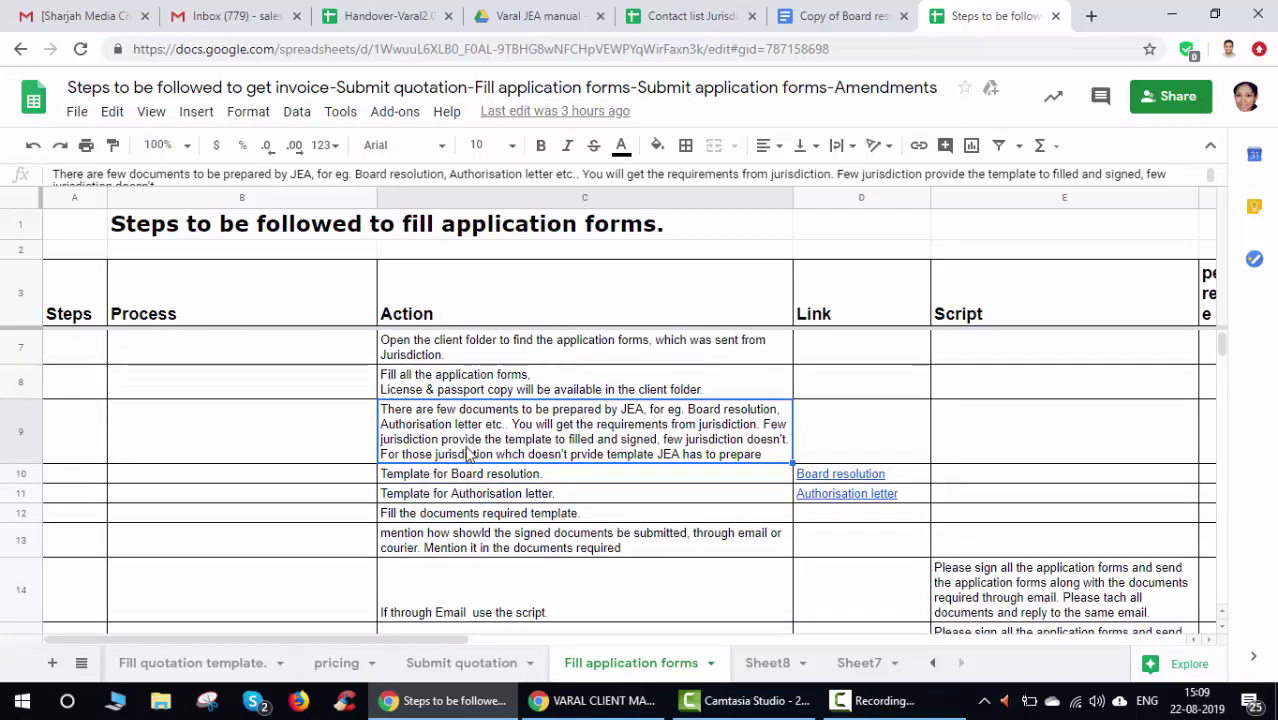
click(446, 478)
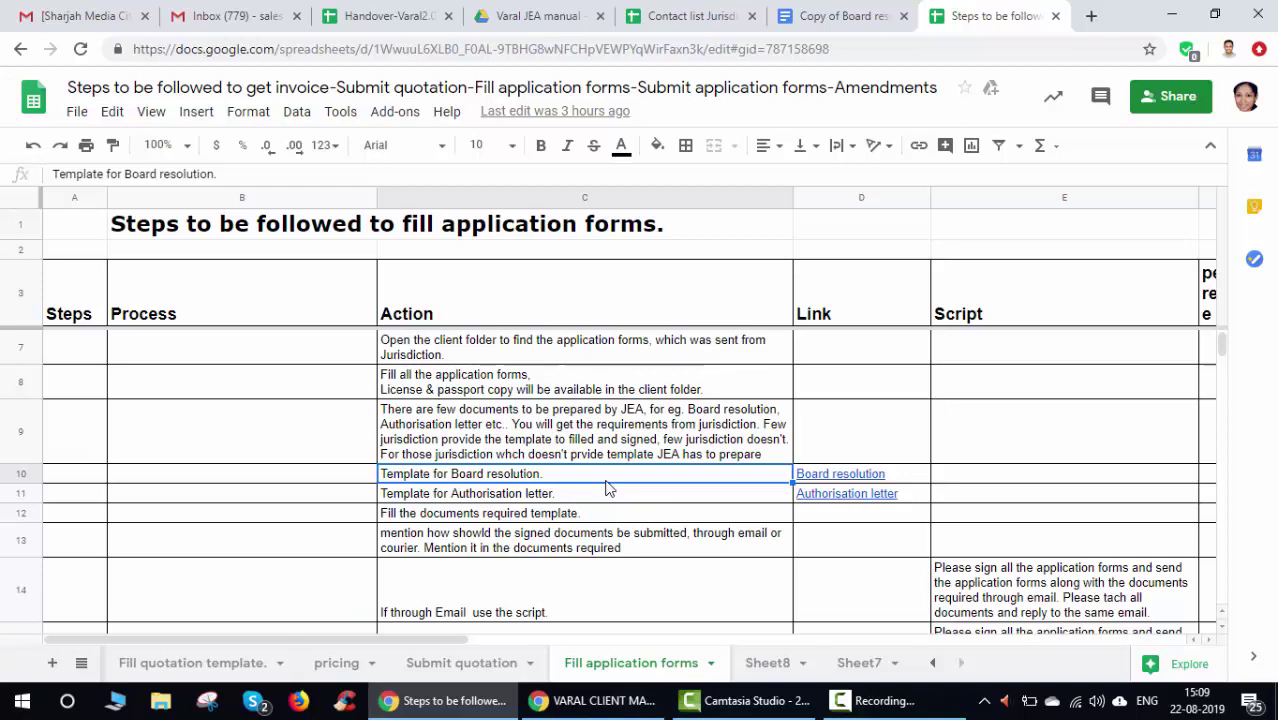
Switch to the Varal JEA manual folder in Google Drive and browse its template and form folders.
click(537, 16)
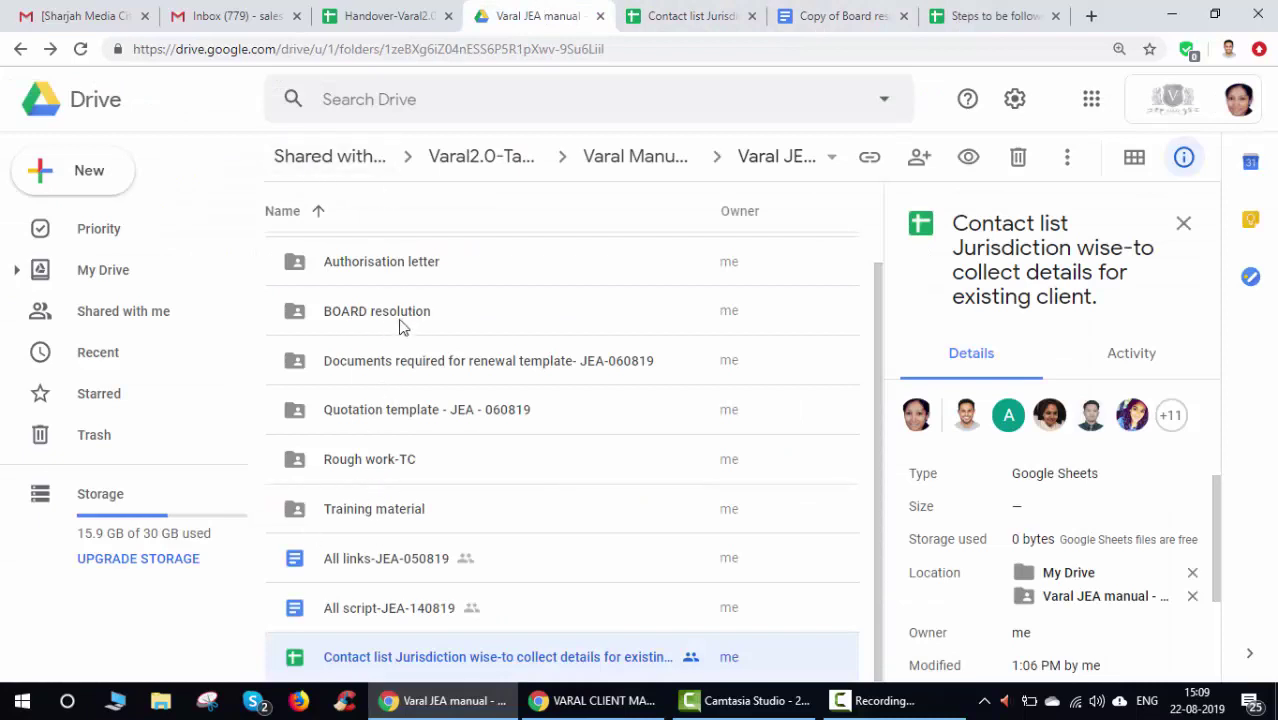
scroll(414, 328, up, 2)
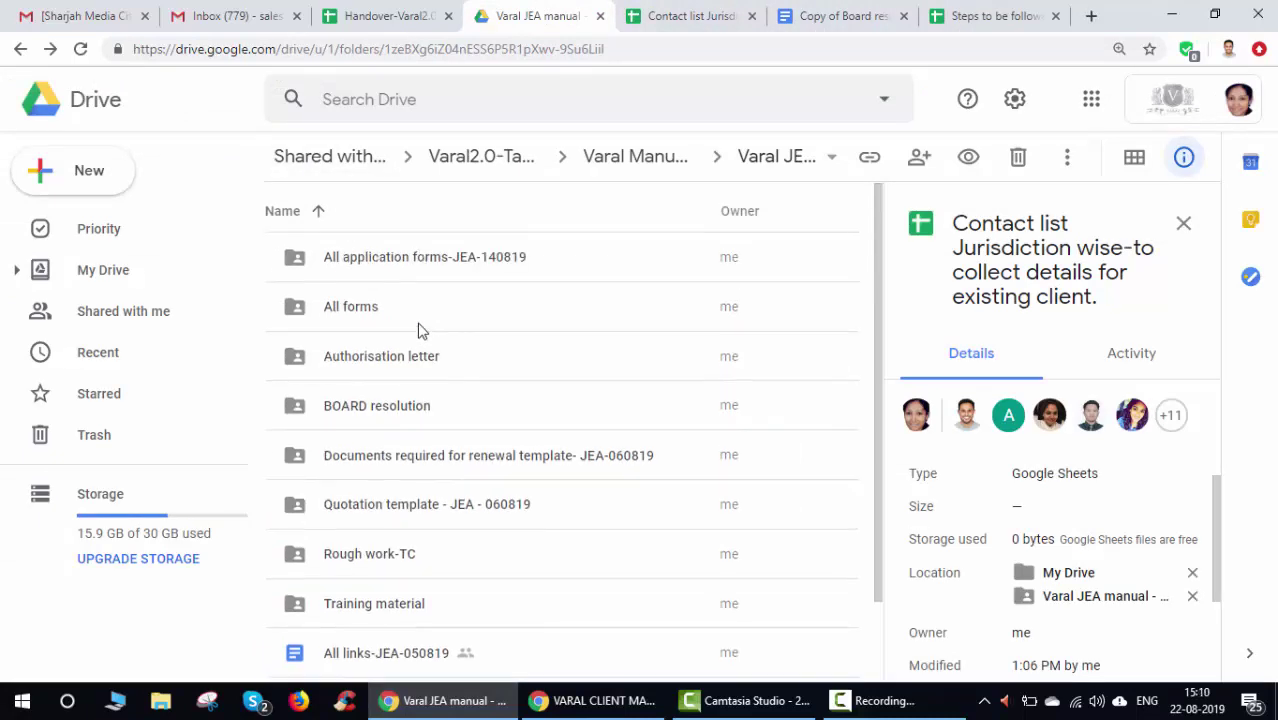